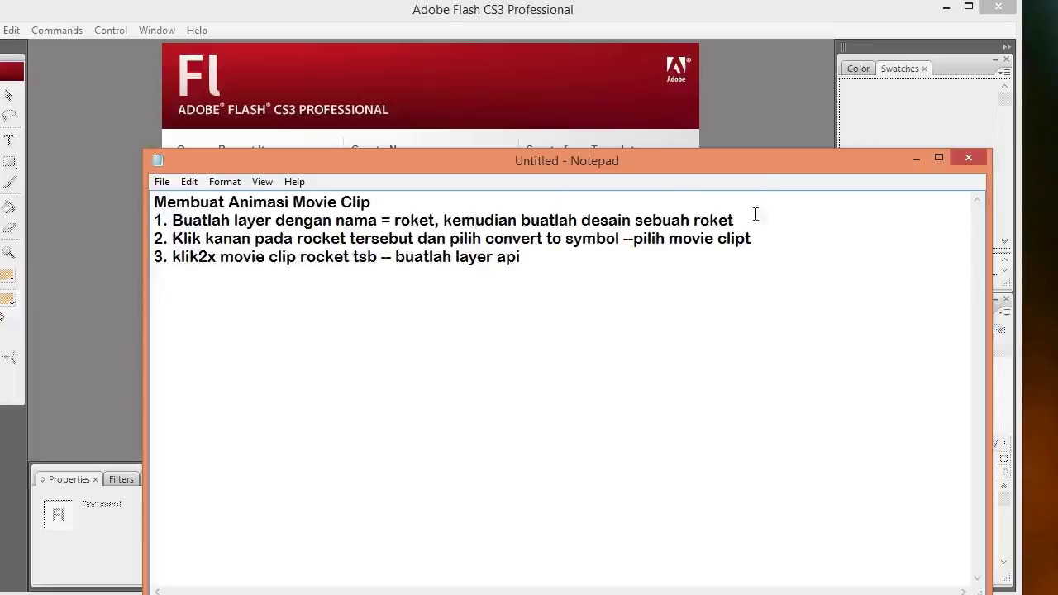
Correct "movie clipt" to "movie clip" in the second line of the Notepad notes and minimize them to return to Flash
left_click(755, 238)
key("BackSpace")
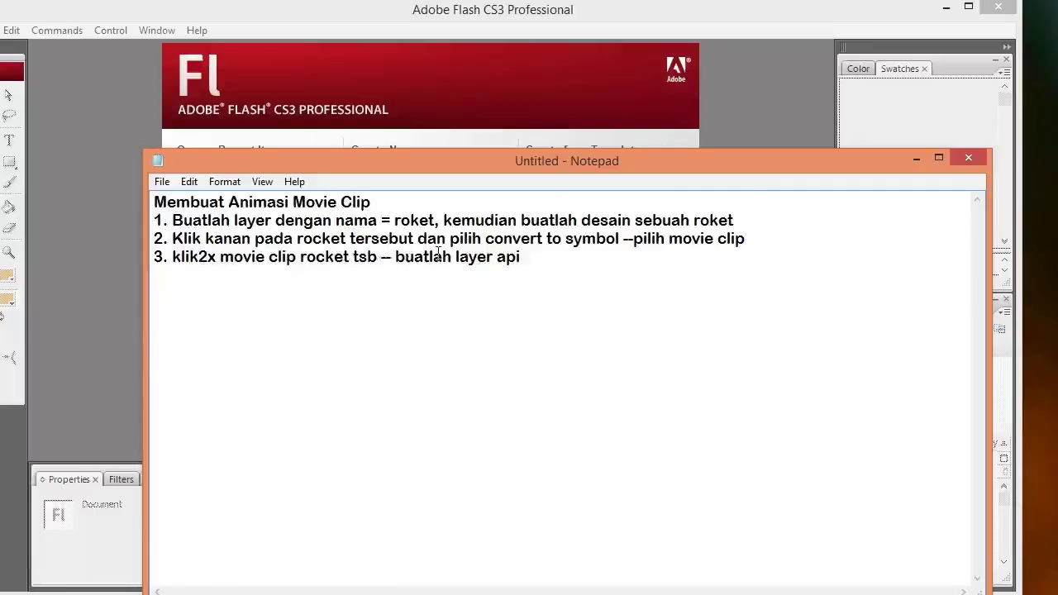
left_click(917, 158)
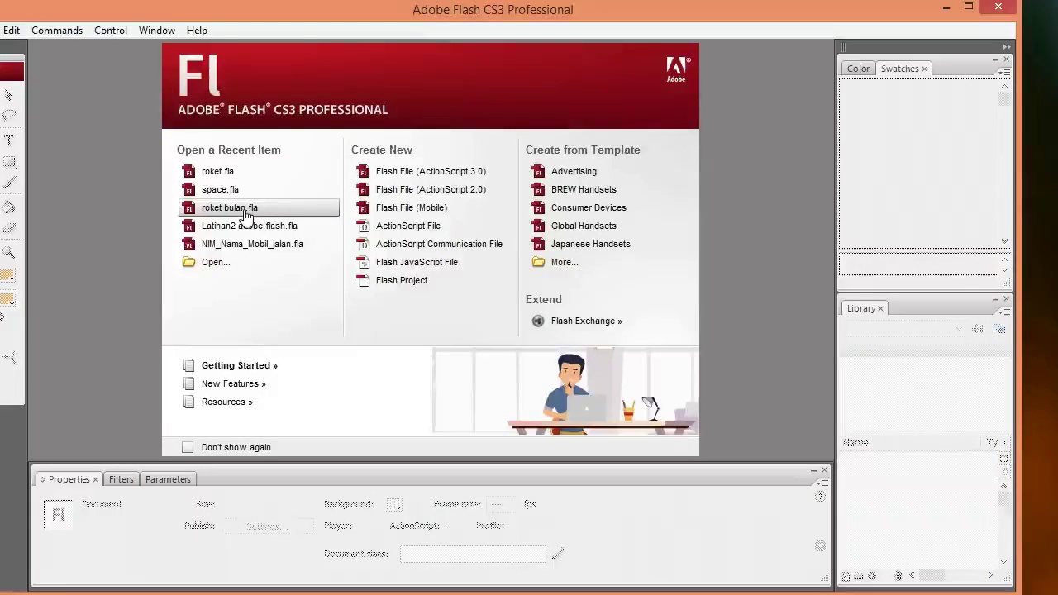
Open the recent file roket bulan.fla to examine the example rocket drawing
left_click(246, 214)
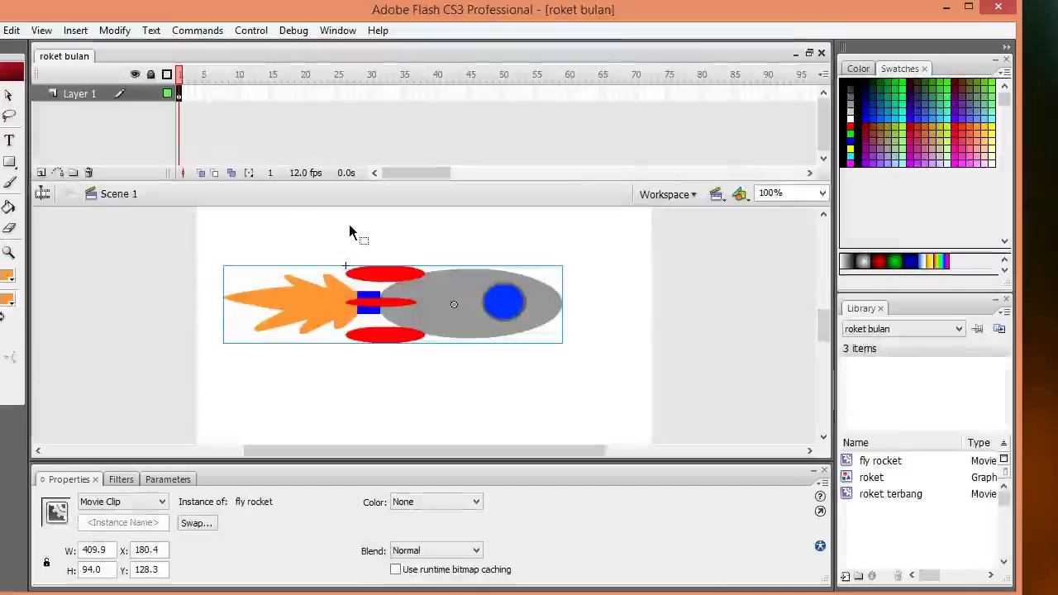
key("alt+f")
key("Right")
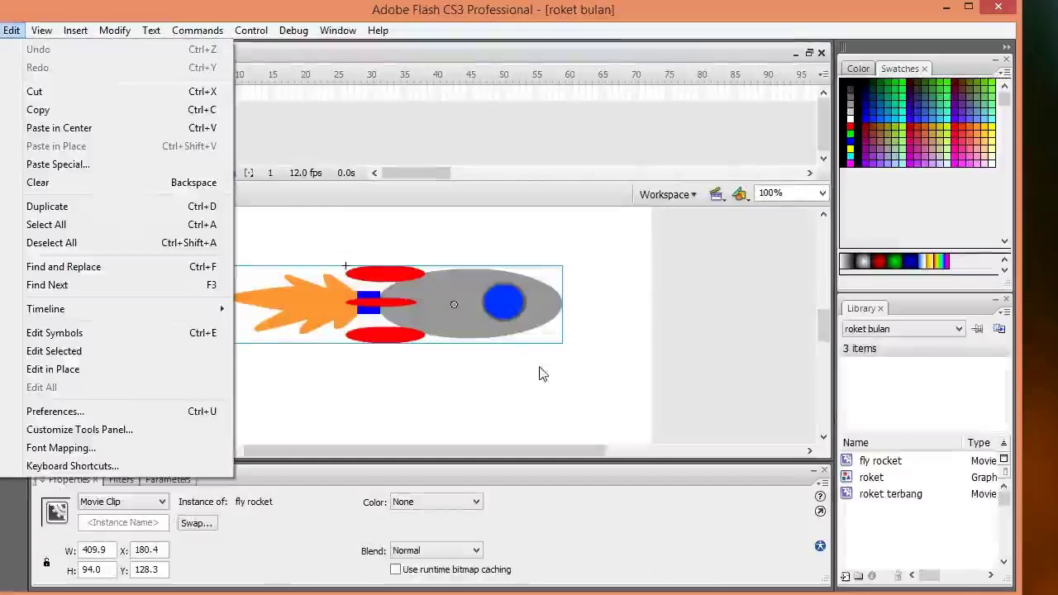
left_click(541, 373)
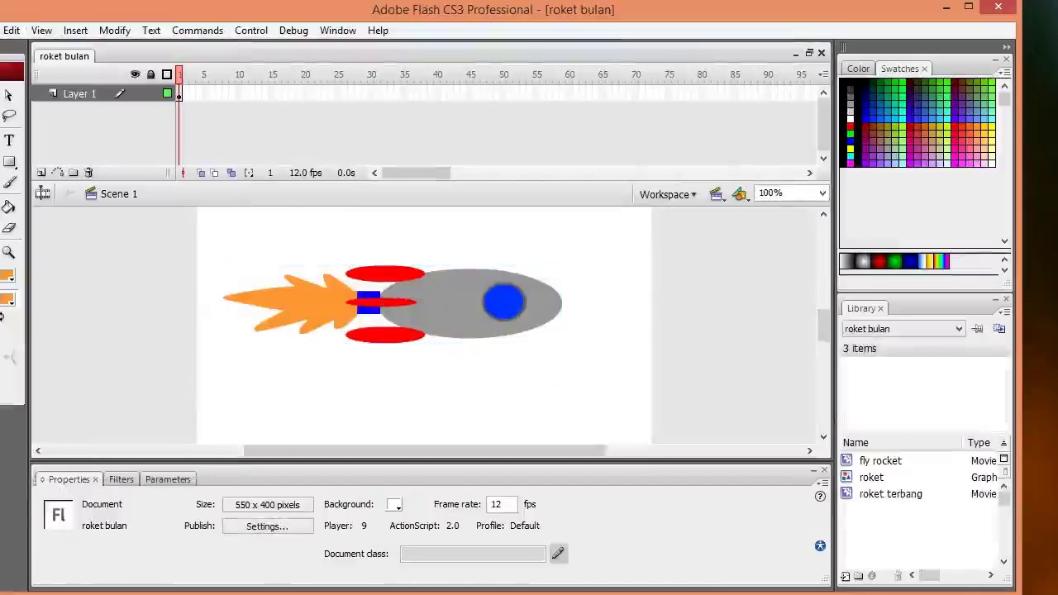
Open the recent file space and test its movie, closing the preview and both example documents when done
key("alt+f")
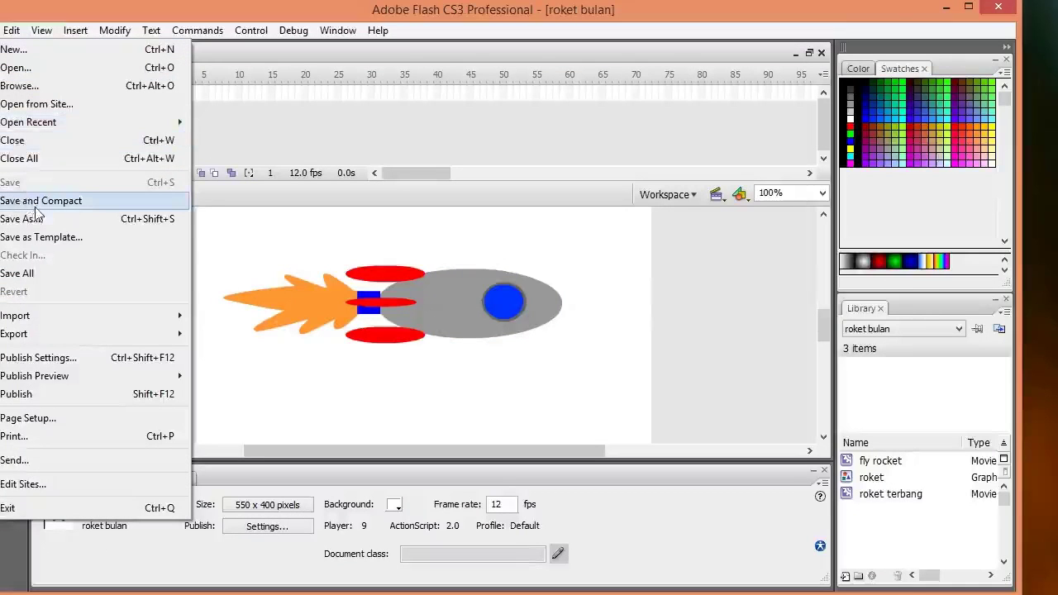
mouse_move(46, 126)
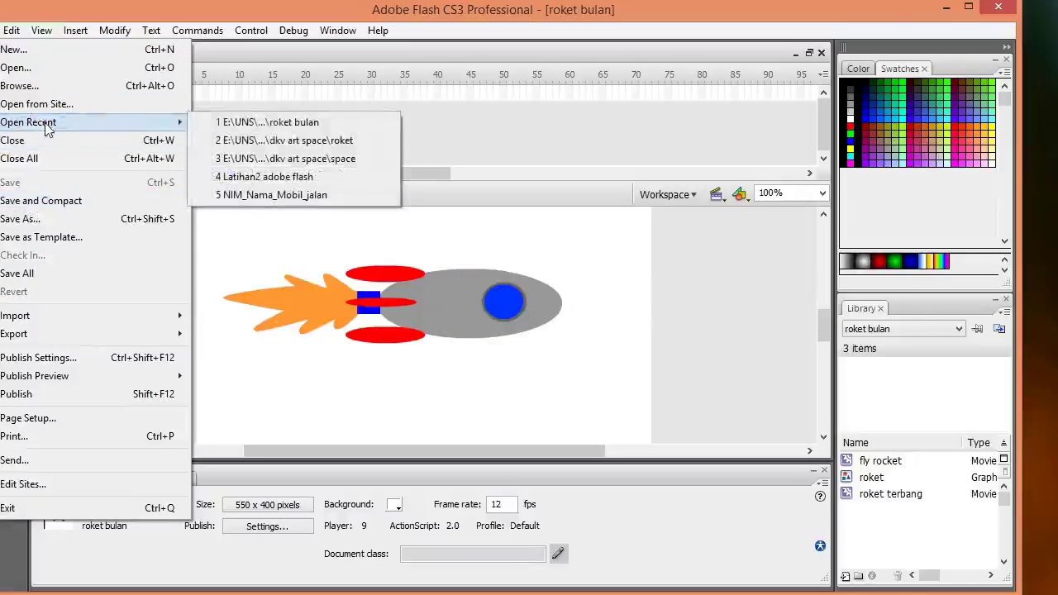
left_click(342, 158)
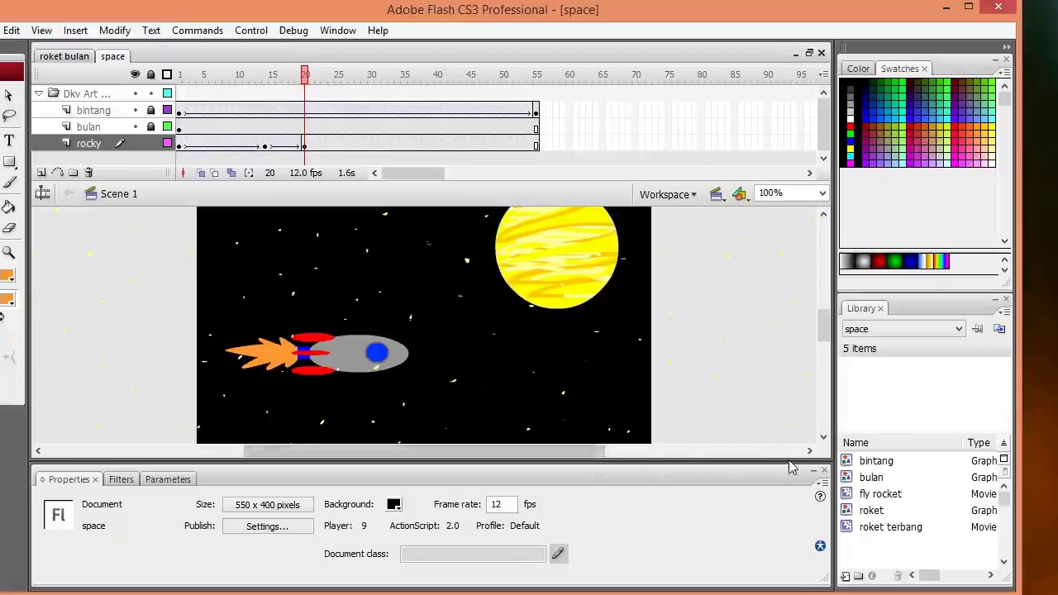
key("ctrl+Return")
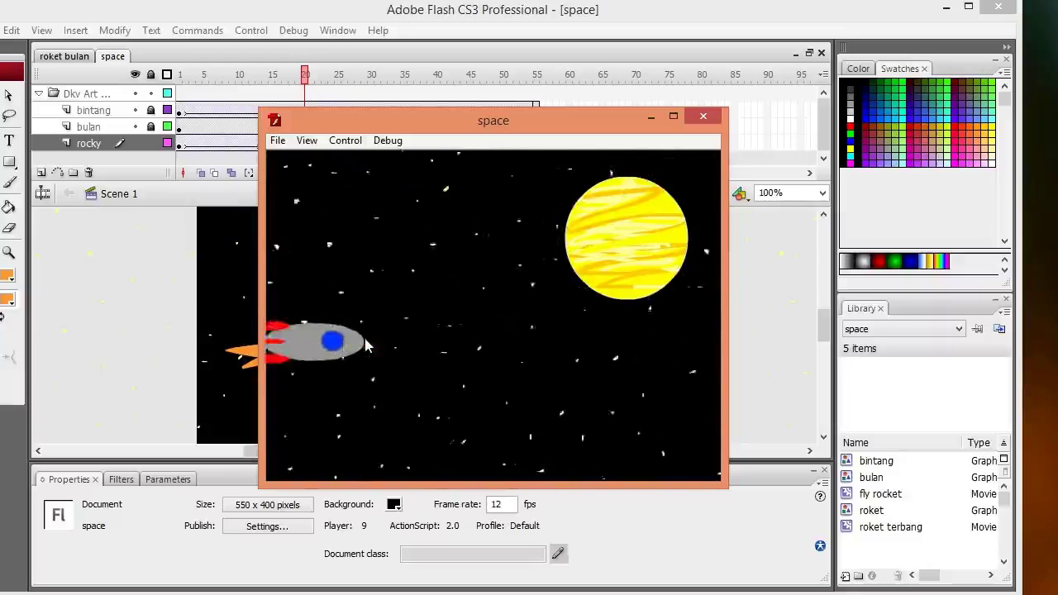
left_click(705, 118)
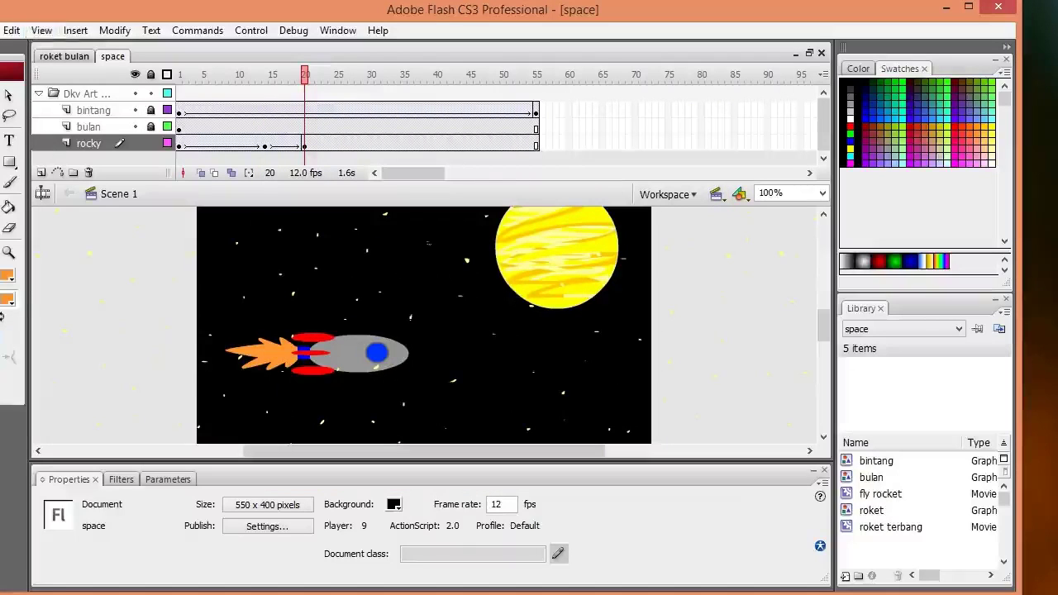
left_click(822, 53)
left_click(822, 53)
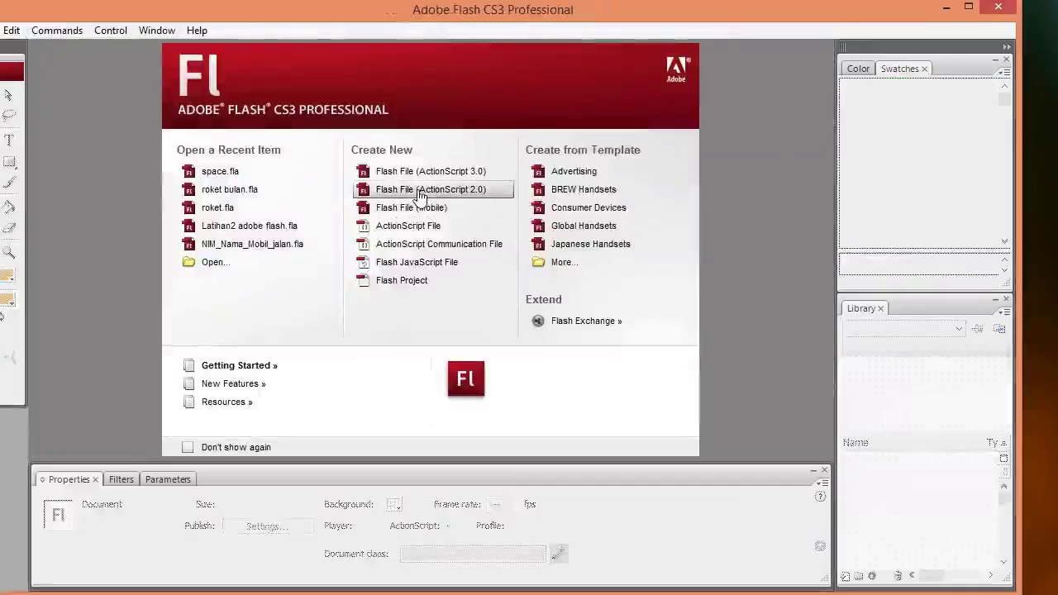
Create a new Flash File (ActionScript 2.0) and set its stage background to black
left_click(420, 195)
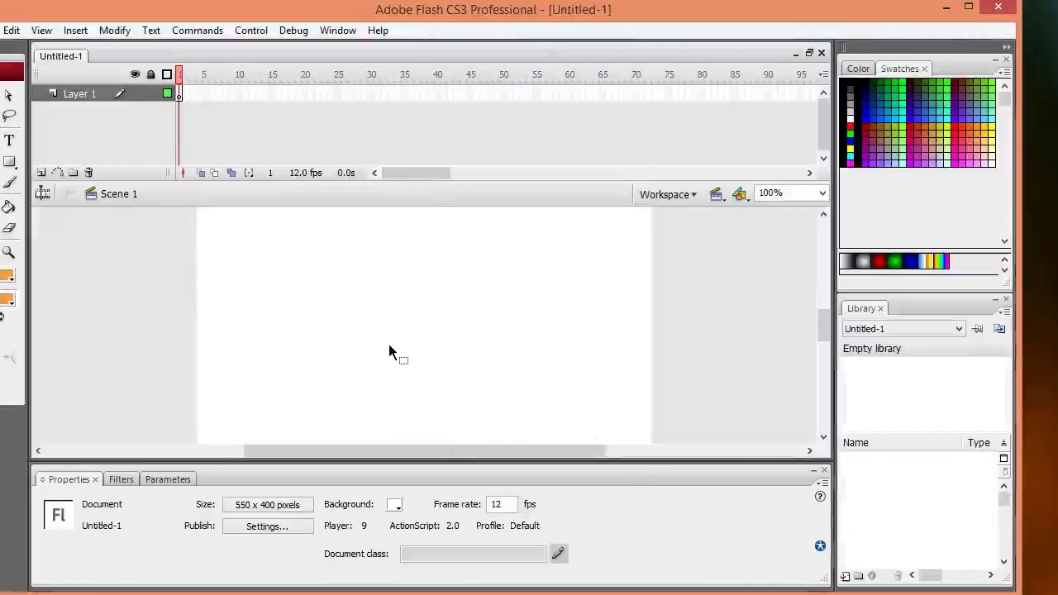
left_click(396, 506)
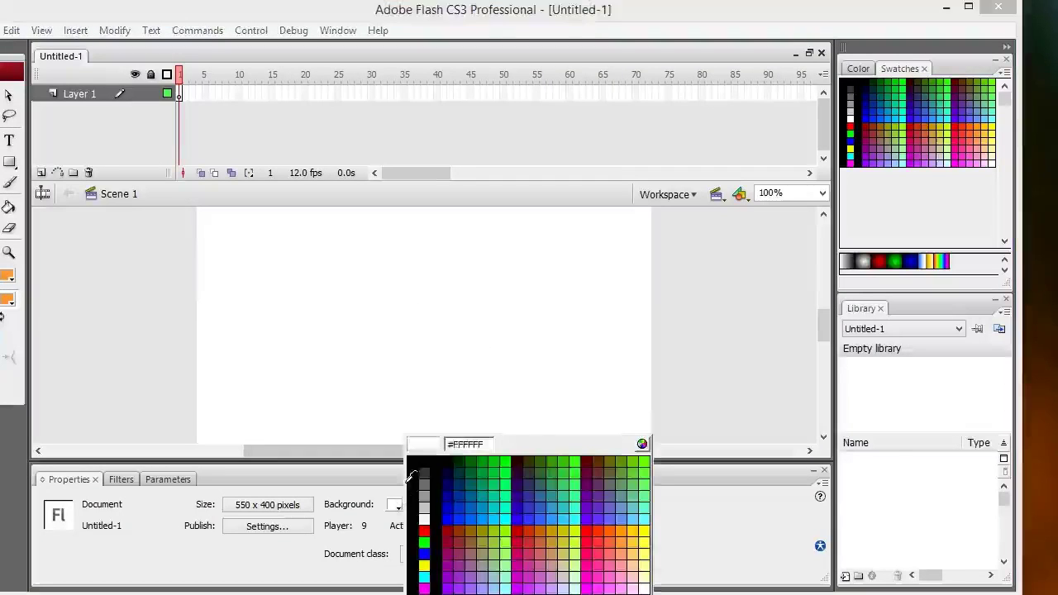
left_click(411, 466)
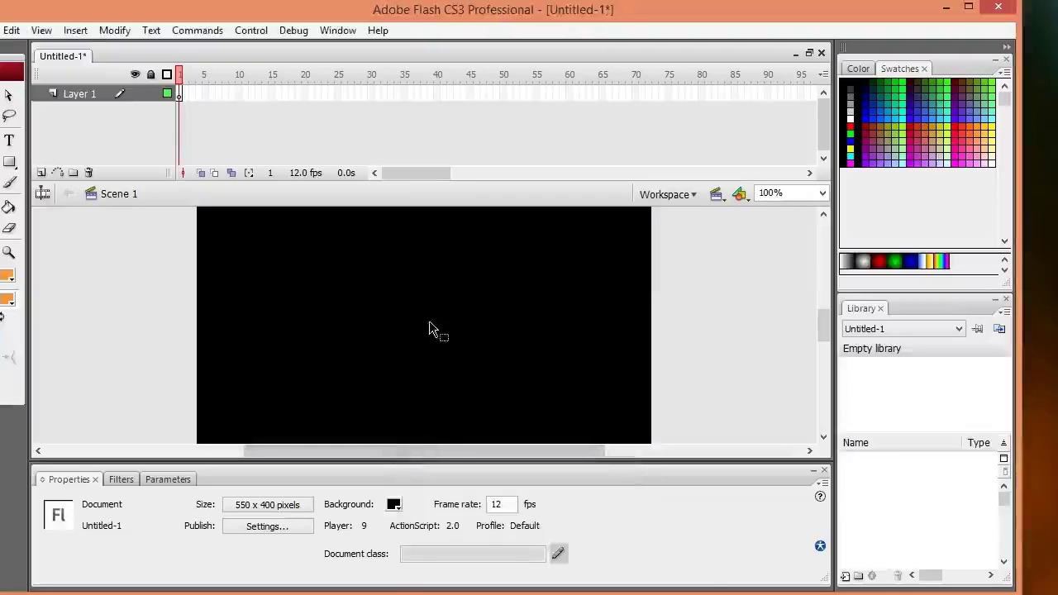
Rename Layer 1 to "rocket"
double_click(91, 93)
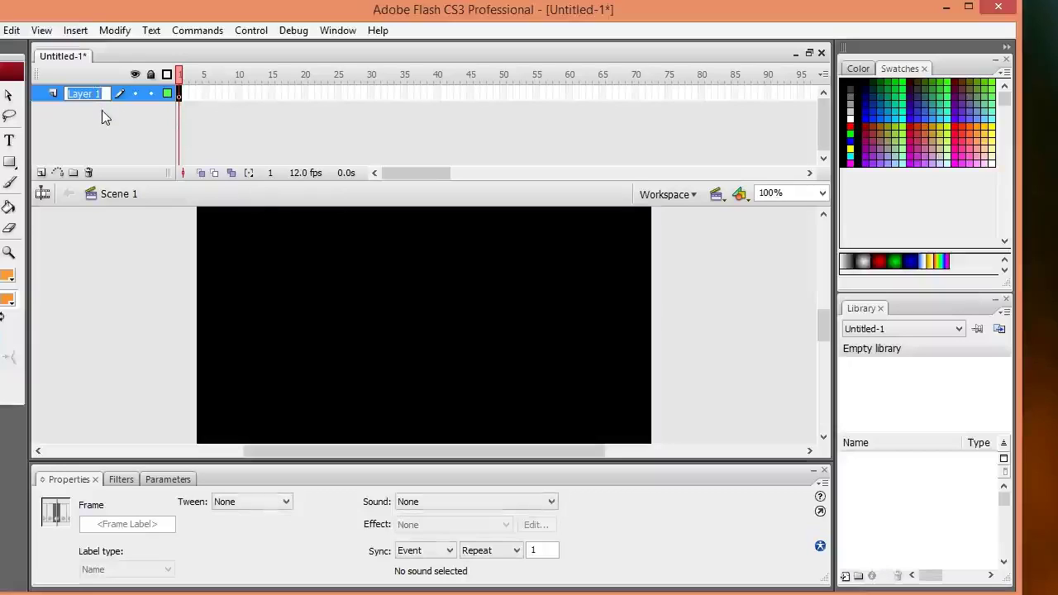
type("roket")
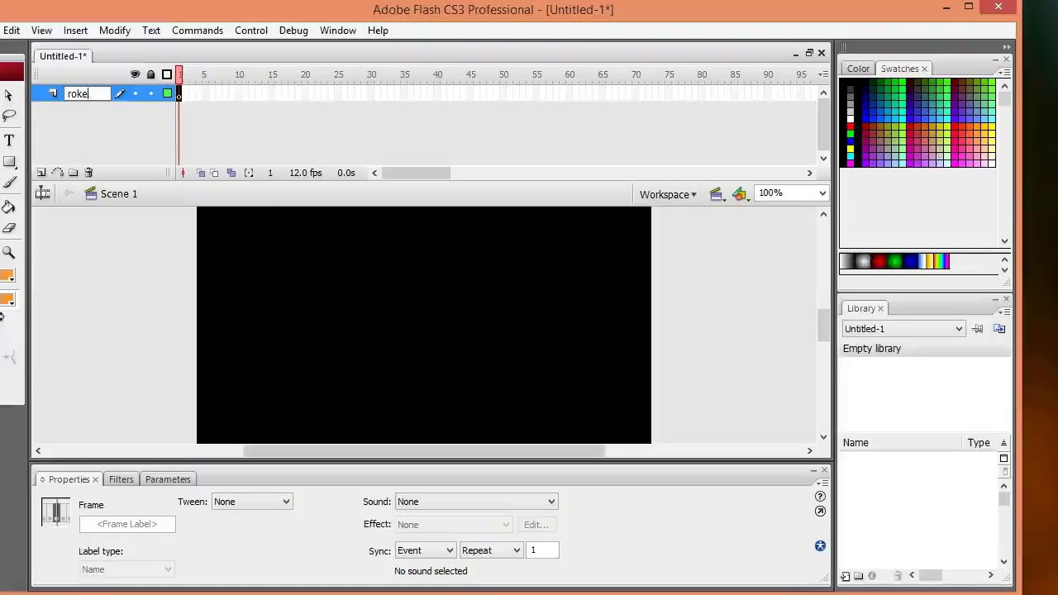
key("BackSpace")
key("BackSpace")
type("cket")
key("Return")
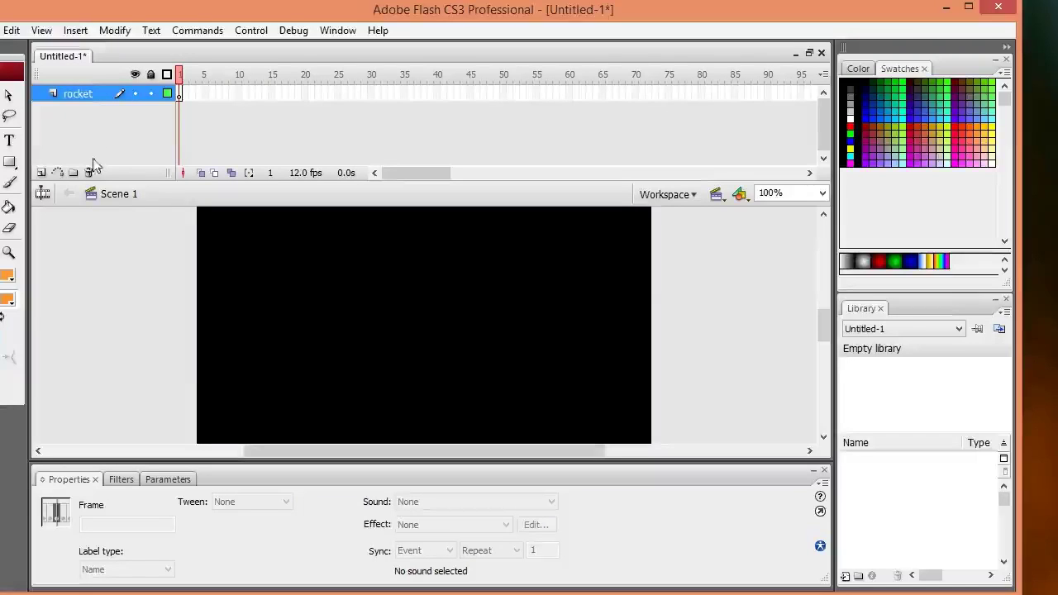
Draw a horizontal orange oval about 233 by 88 pixels on the stage with the Oval tool
left_click(9, 162)
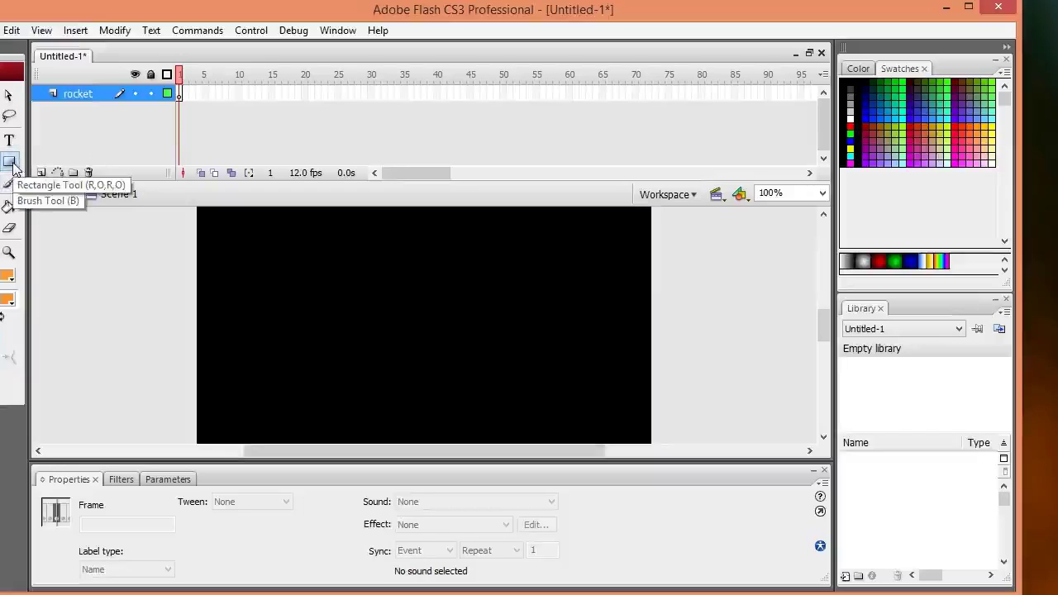
left_click(12, 164)
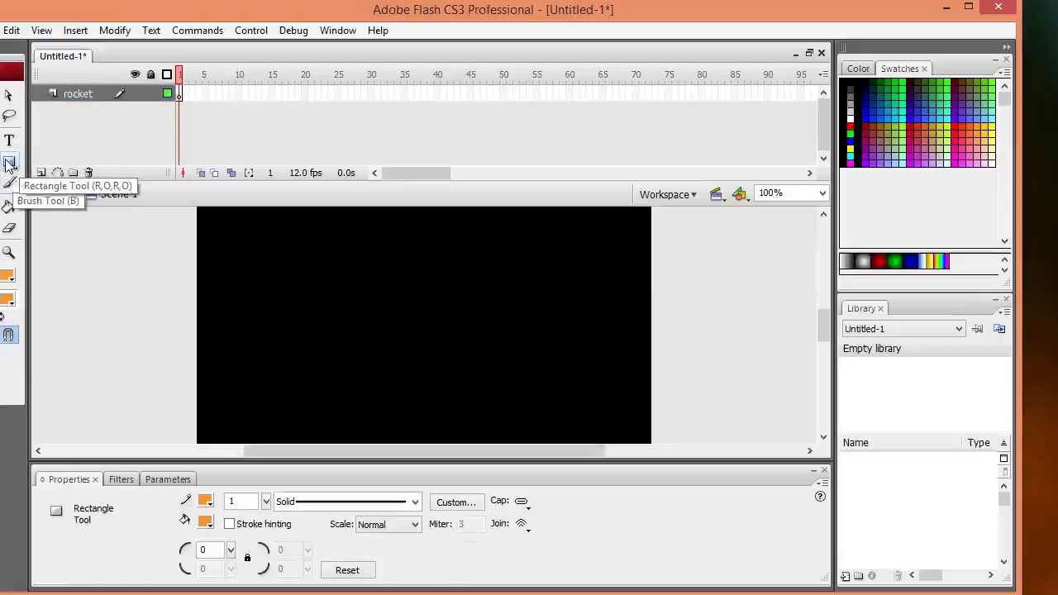
left_click(52, 209)
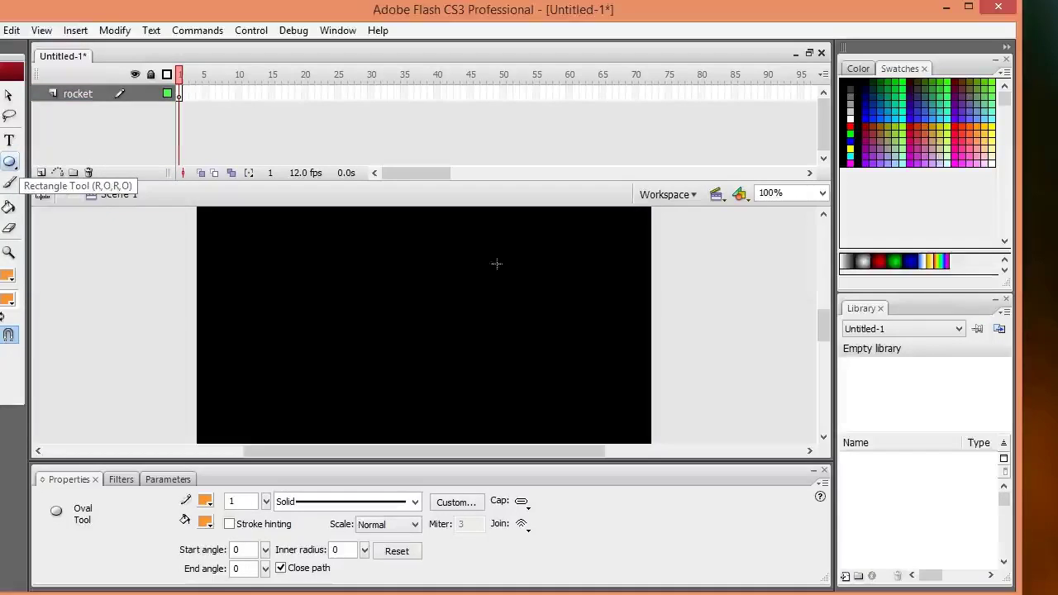
left_click_drag(504, 268, 311, 340)
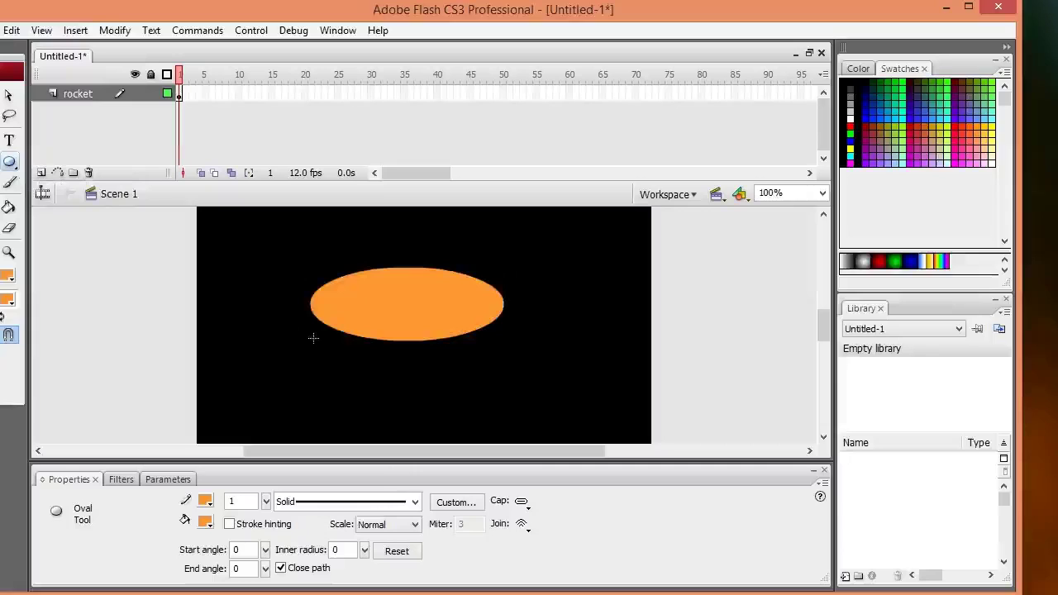
Set the fill colour to light grey #EDEDED and delete the orange oval with everything else on the stage
left_click(10, 301)
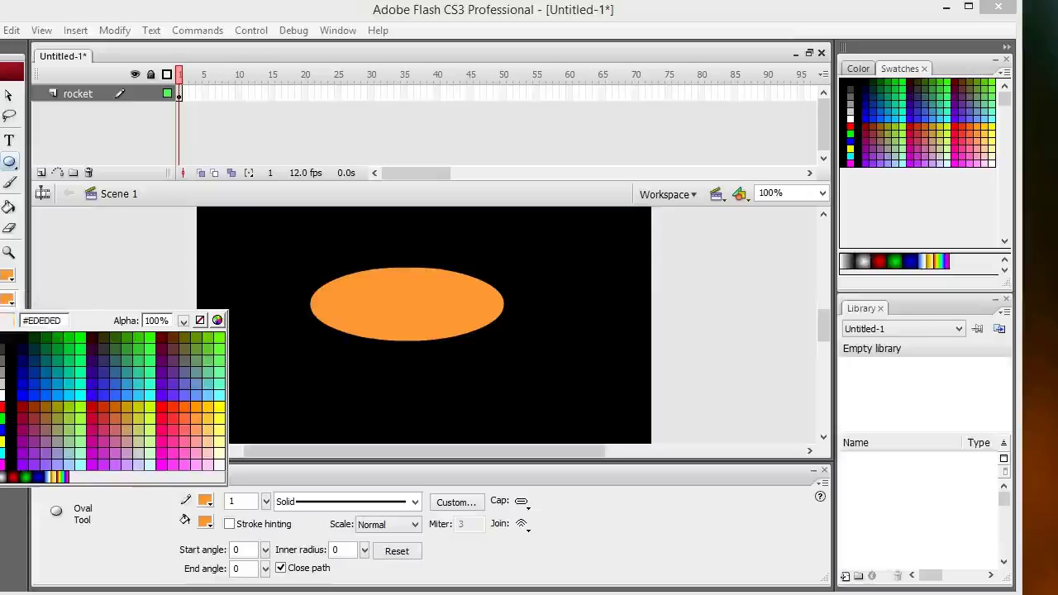
left_click(149, 248)
left_click(361, 306)
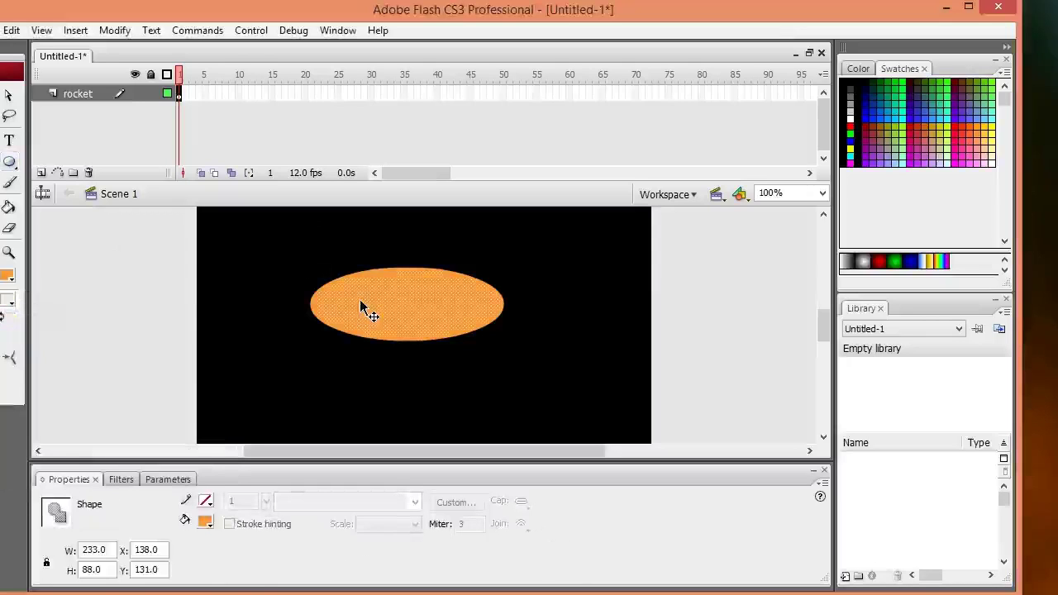
key("Delete")
key("ctrl+a")
key("Delete")
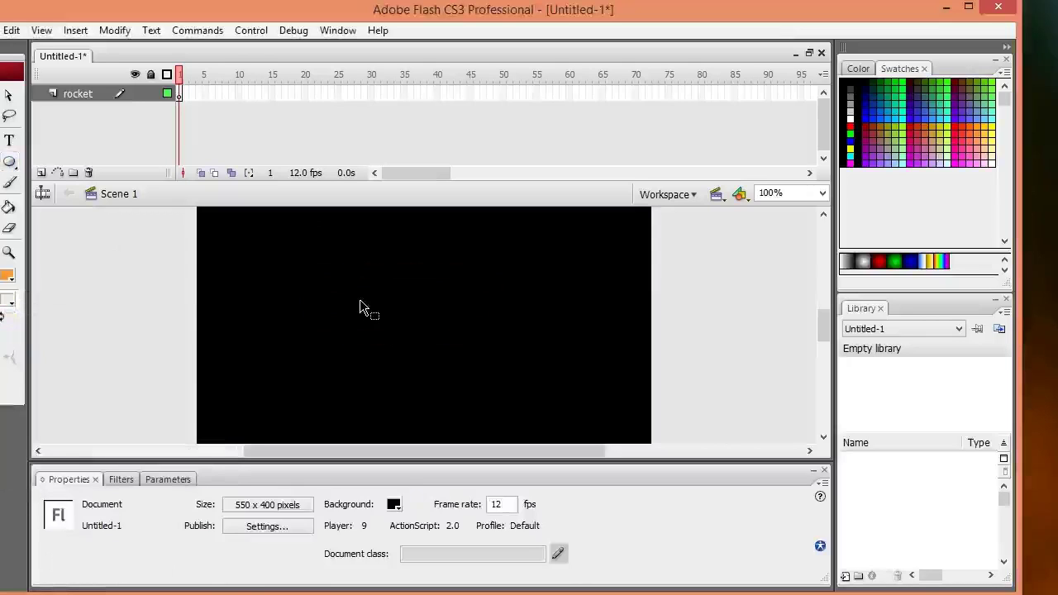
Draw a horizontal grey #999999 oval without a stroke near the middle of the stage as the rocket body
left_click(9, 276)
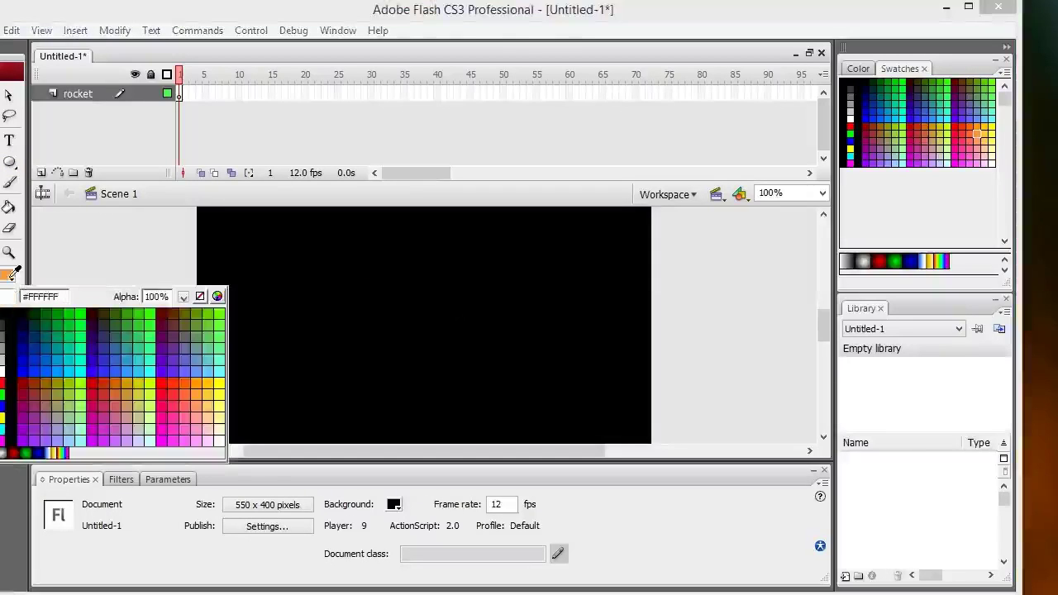
left_click(201, 296)
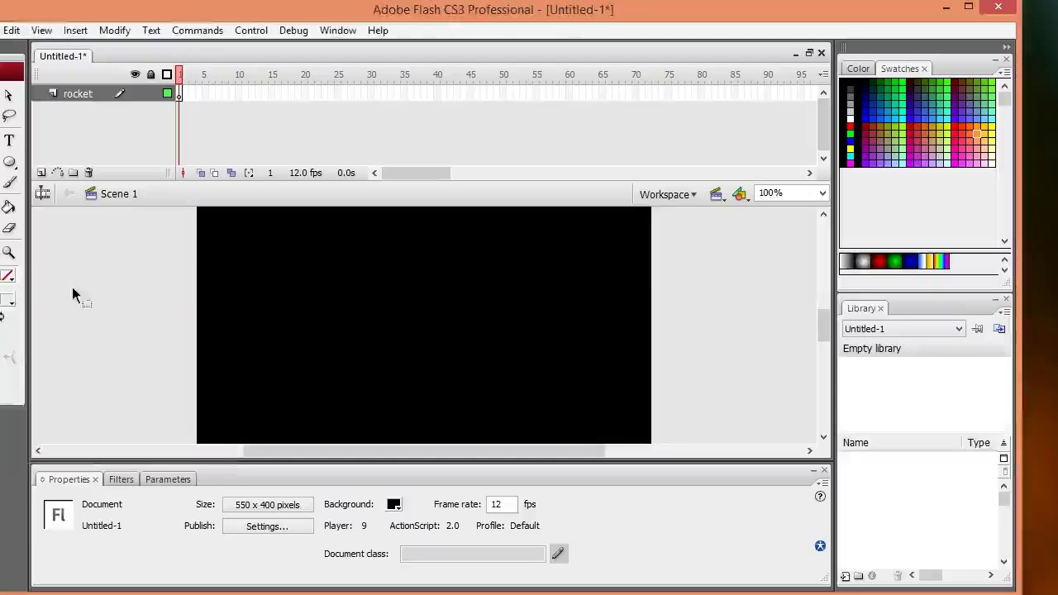
left_click(9, 299)
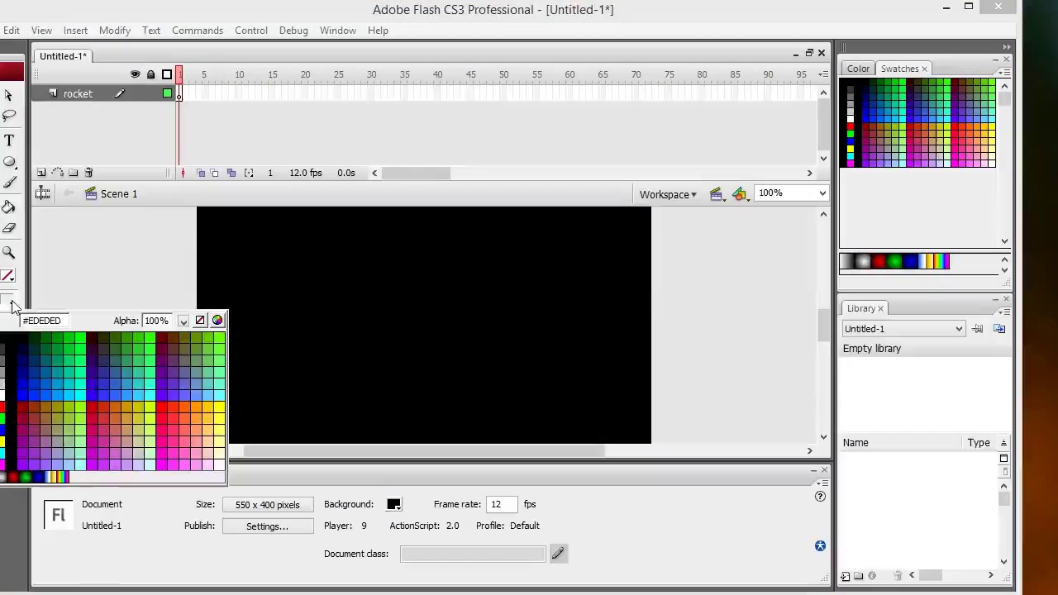
left_click(3, 376)
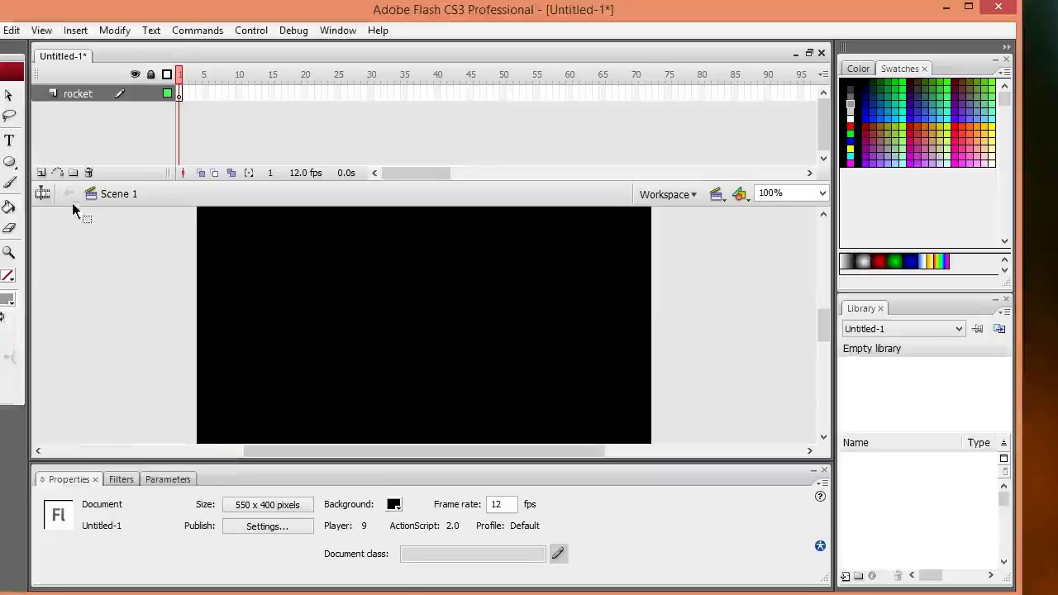
left_click(9, 163)
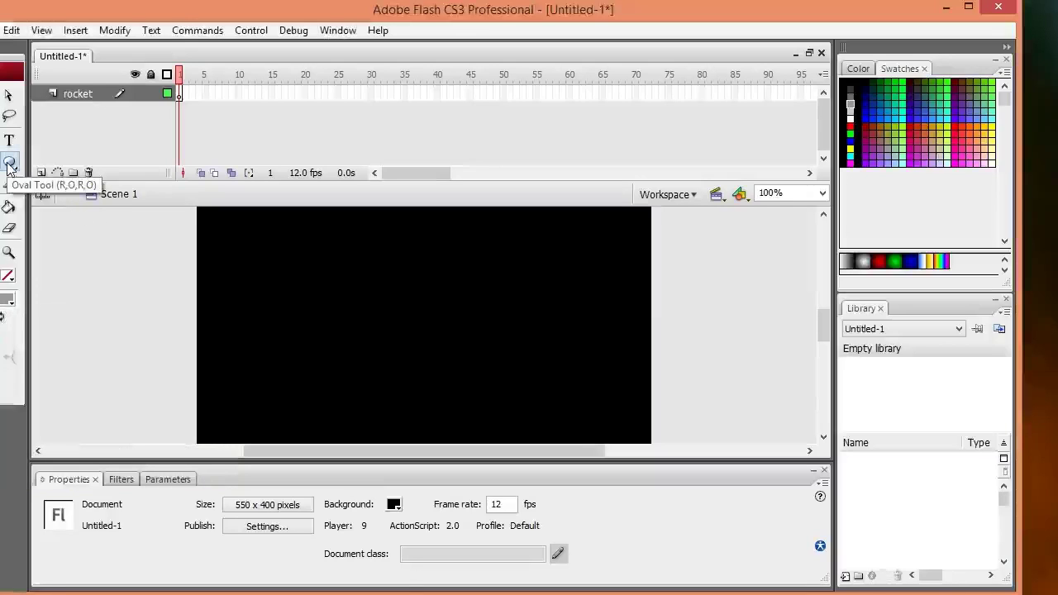
left_click(9, 165)
left_click_drag(337, 277, 518, 348)
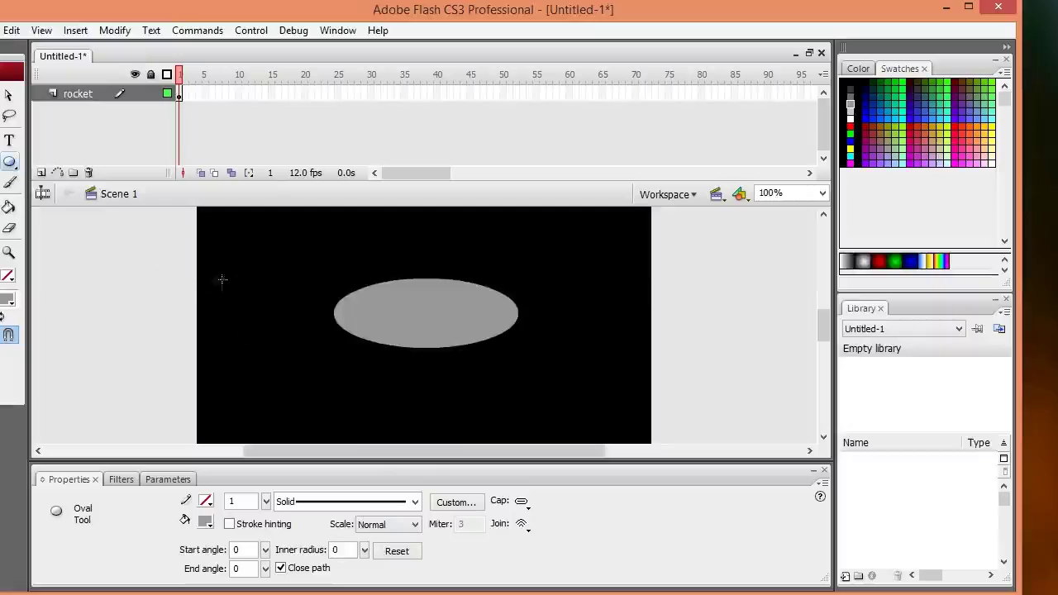
Set the fill to dark grey, try a round window on the rocket body with the Oval tool, and undo the circle
left_click_drag(9, 161, 12, 165)
left_click(9, 300)
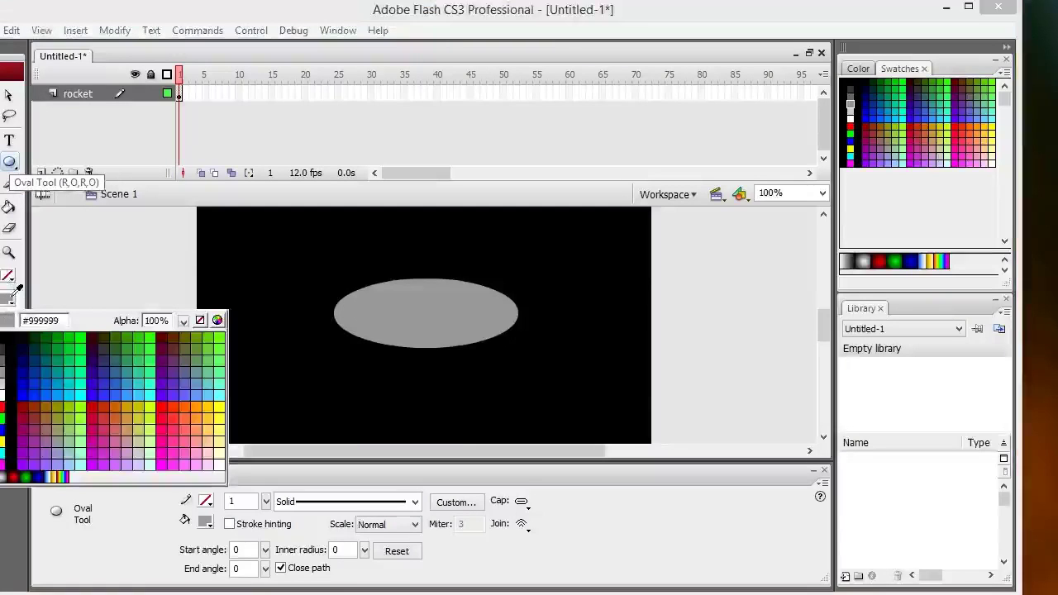
left_click(5, 339)
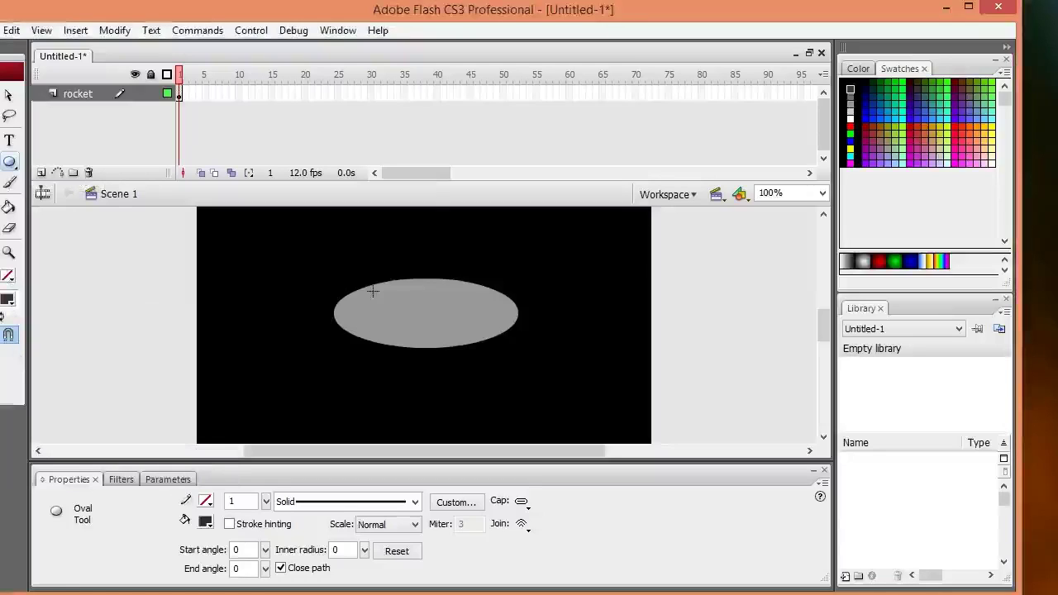
left_click_drag(372, 291, 416, 313)
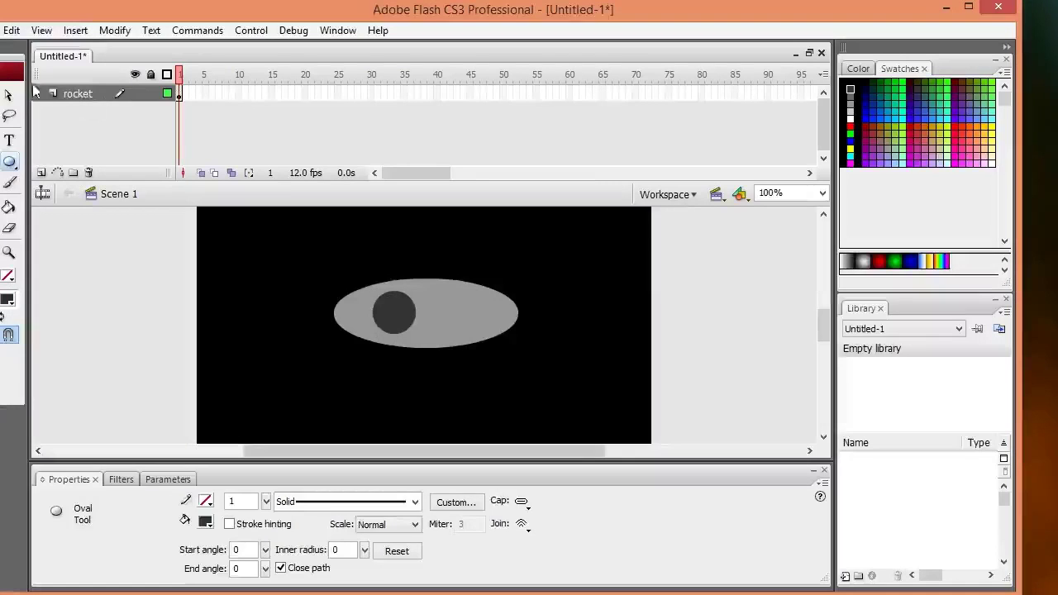
key("v")
key("ctrl+z")
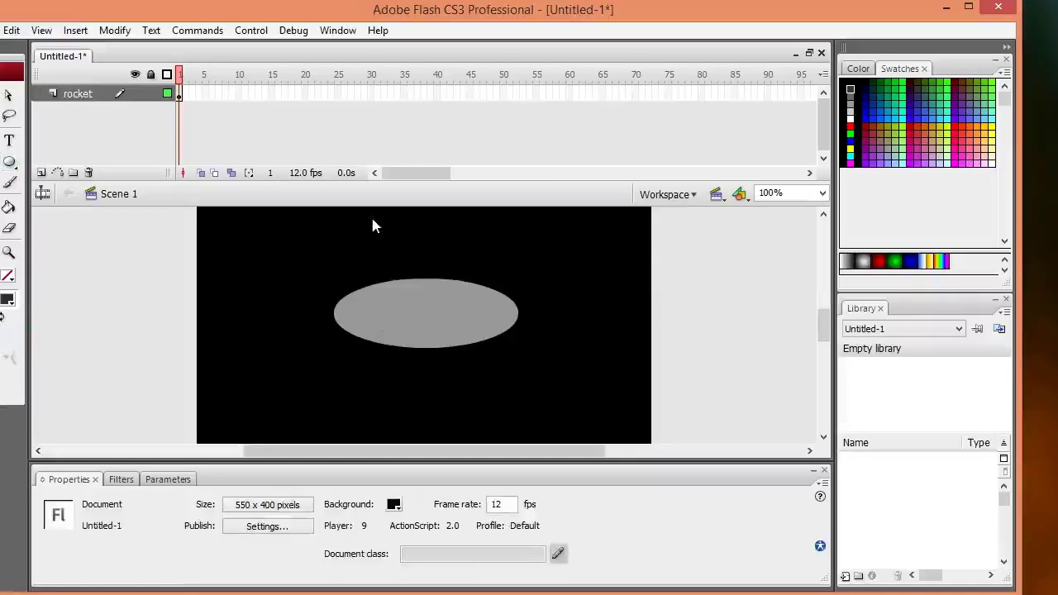
Draw a dark grey circle about 56 pixels wide overlapping the upper front edge of the rocket body
left_click(9, 161)
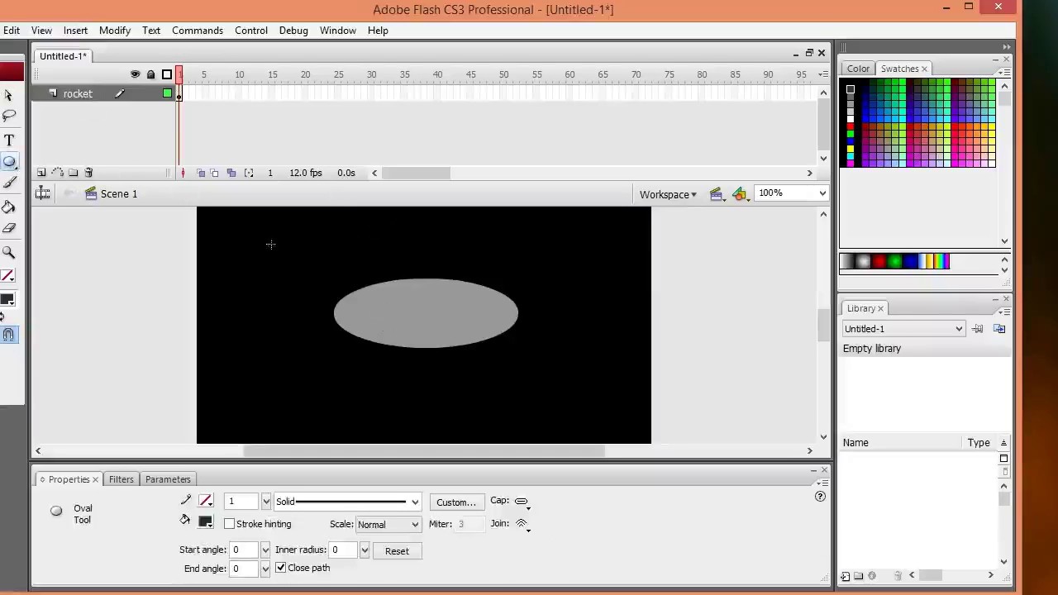
mouse_move(271, 245)
left_mouse_down()
mouse_move(327, 303)
mouse_move(316, 292)
mouse_move(358, 281)
left_mouse_up()
key("v")
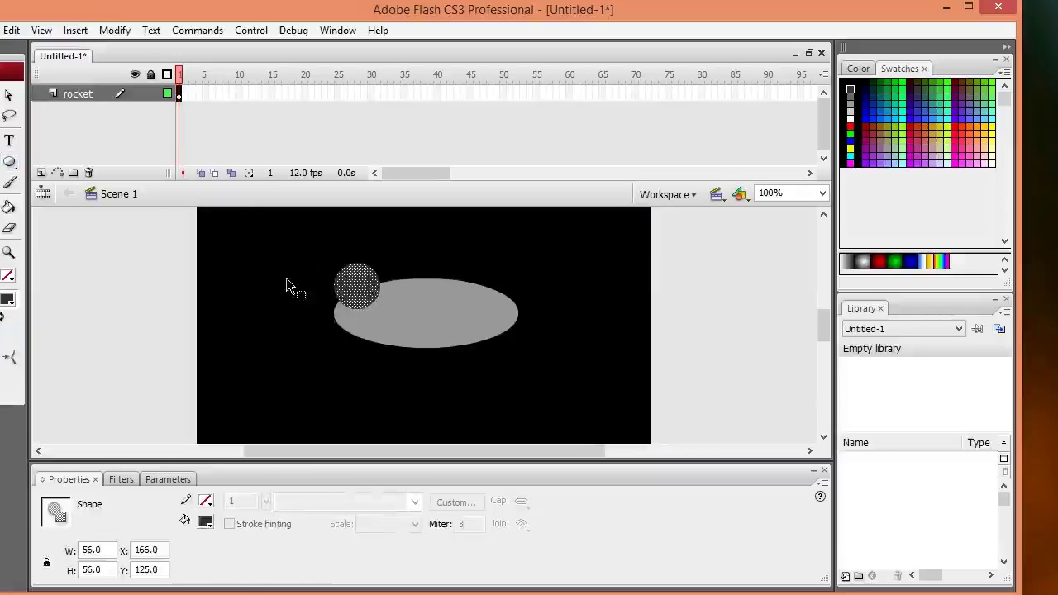
Try to move the deselected dark grey circle off the rocket body, and undo the move
left_click(176, 283)
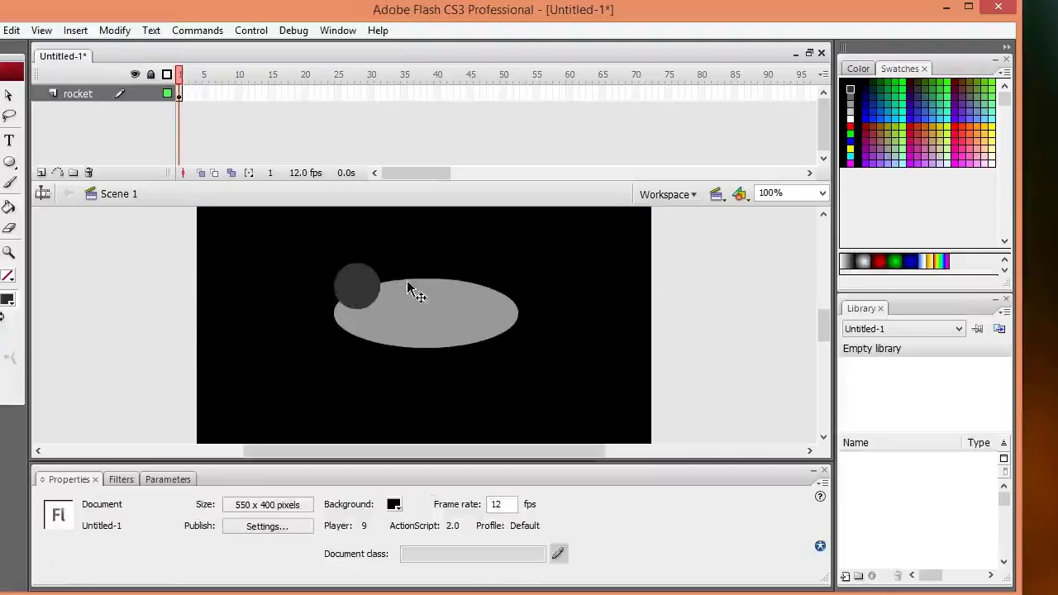
left_click_drag(363, 289, 307, 278)
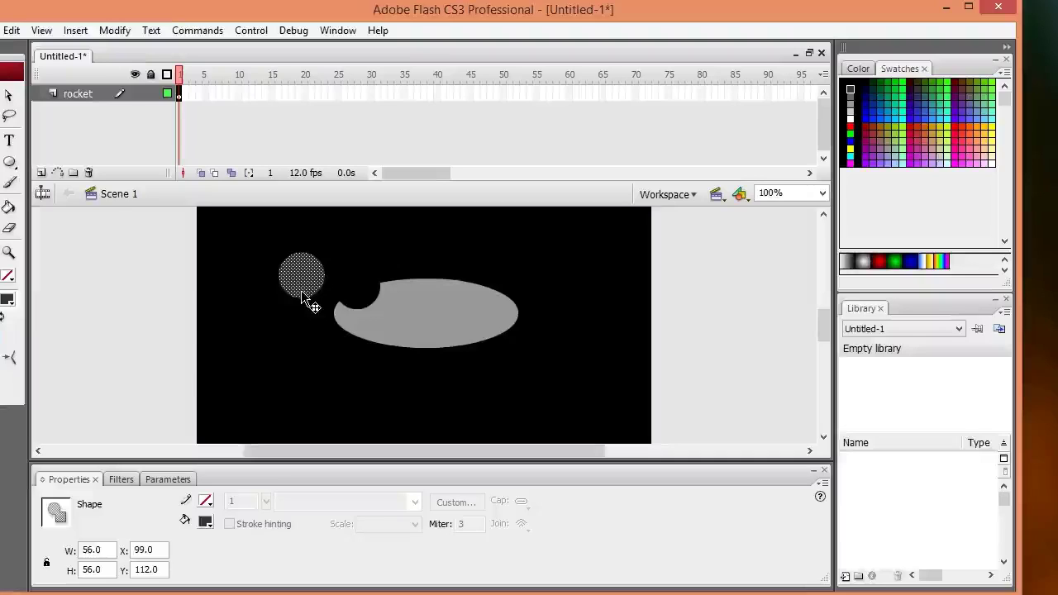
key("ctrl+z")
left_click(329, 333)
key("ctrl+z")
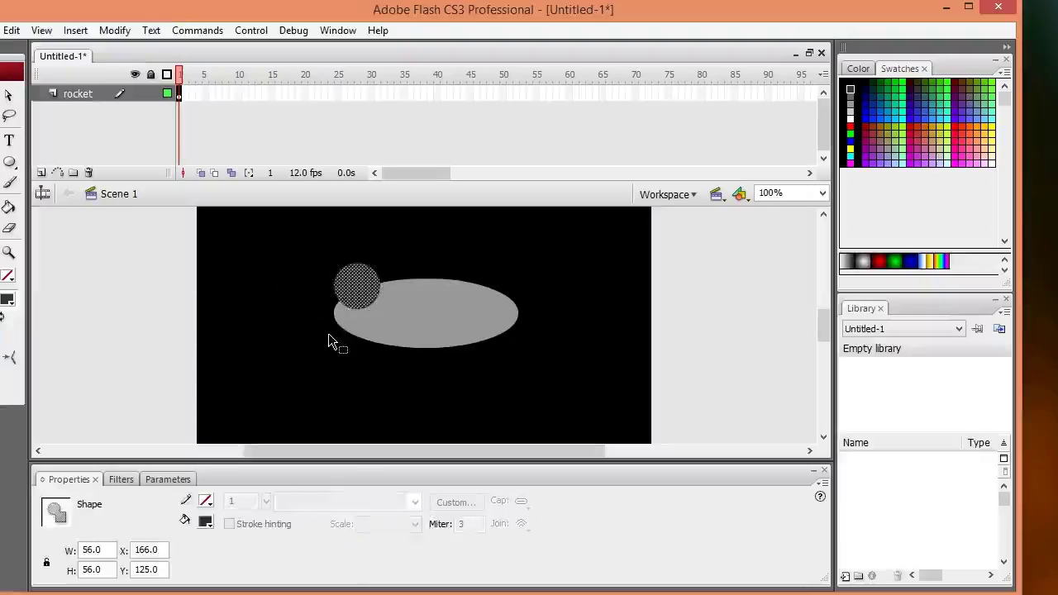
Move the still selected dark grey circle inside the front part of the rocket body as the window frame
left_click_drag(359, 295, 253, 273)
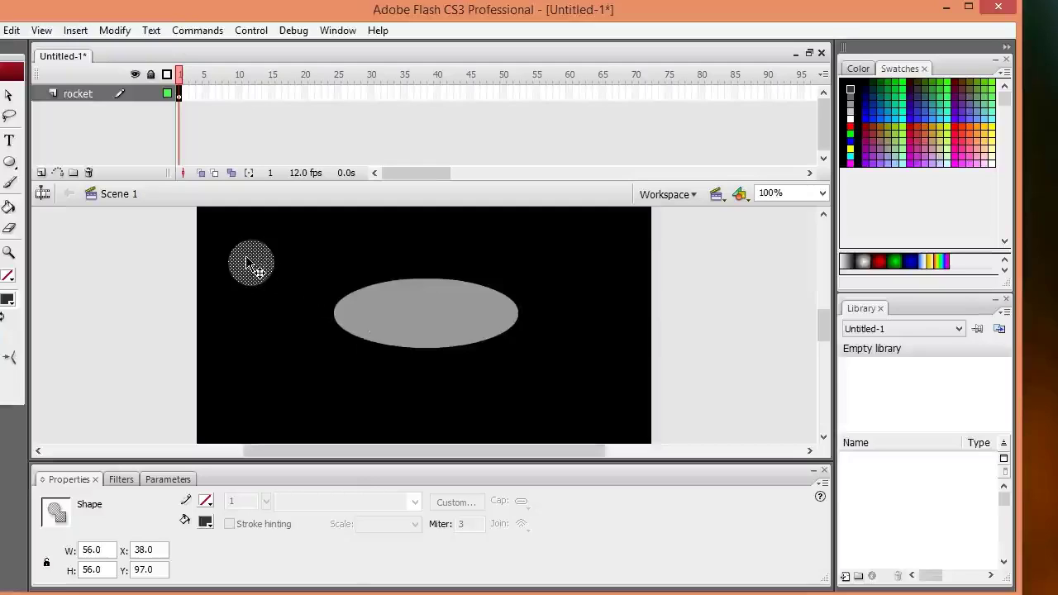
left_click_drag(246, 263, 379, 305)
left_click(256, 272)
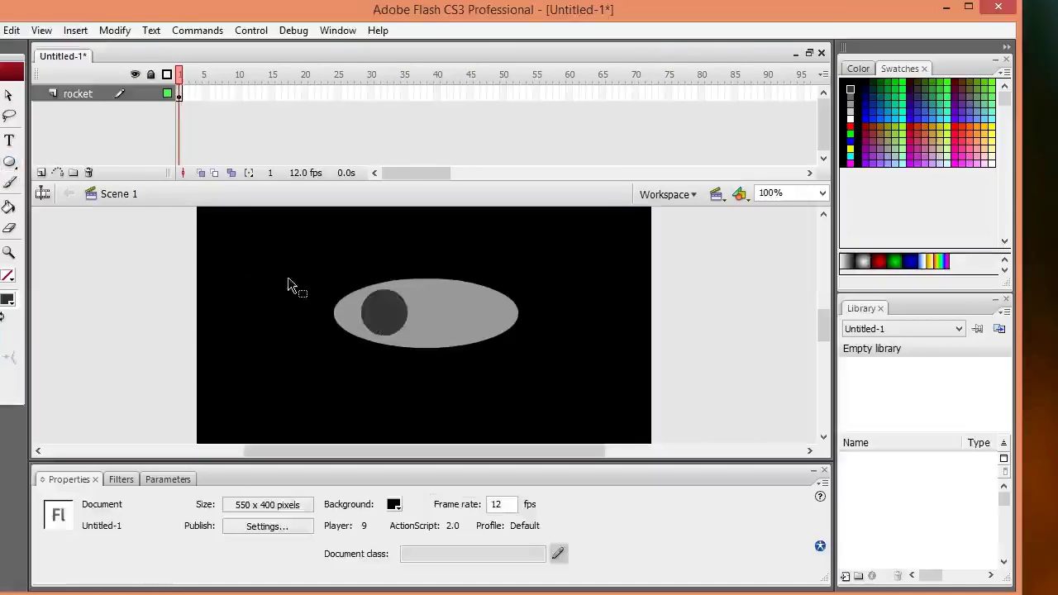
Draw a bright blue circle about 47 pixels wide and centre it on the dark grey circle as the window glass
left_click(9, 162)
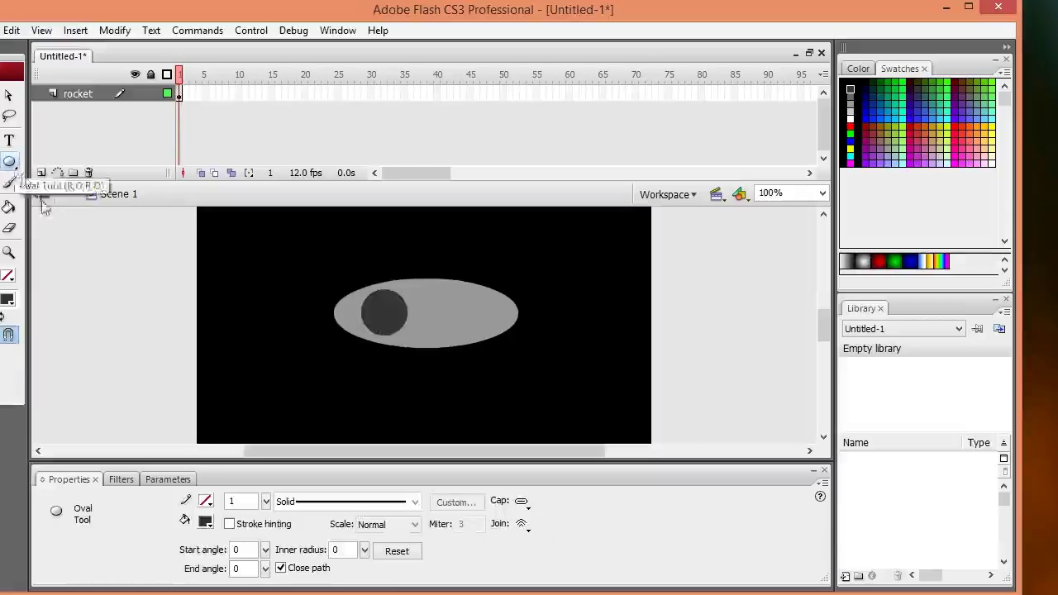
left_click(10, 299)
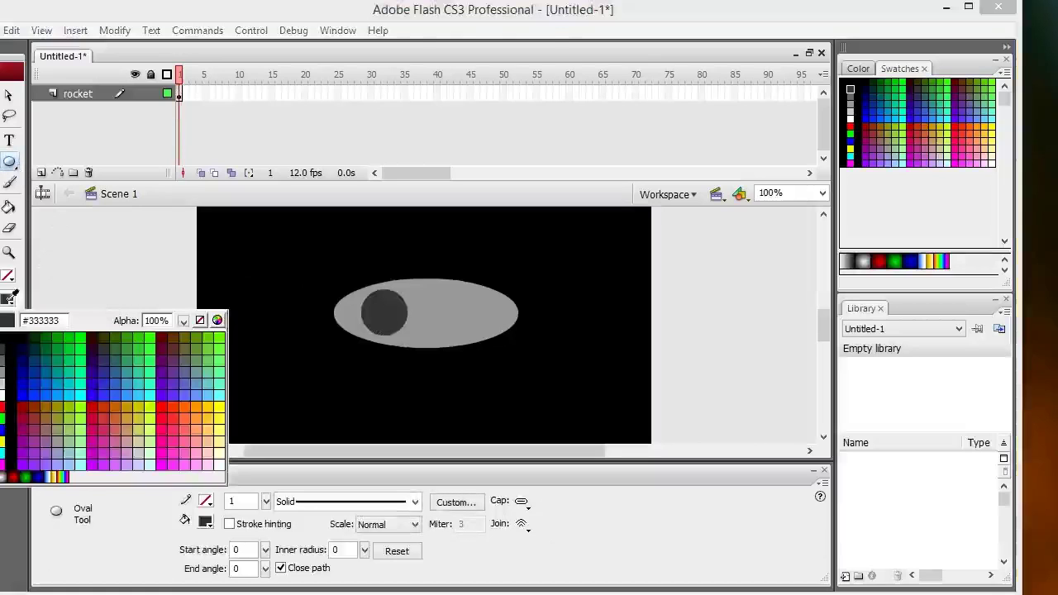
left_click(59, 387)
left_click_drag(240, 266, 278, 286)
key("v")
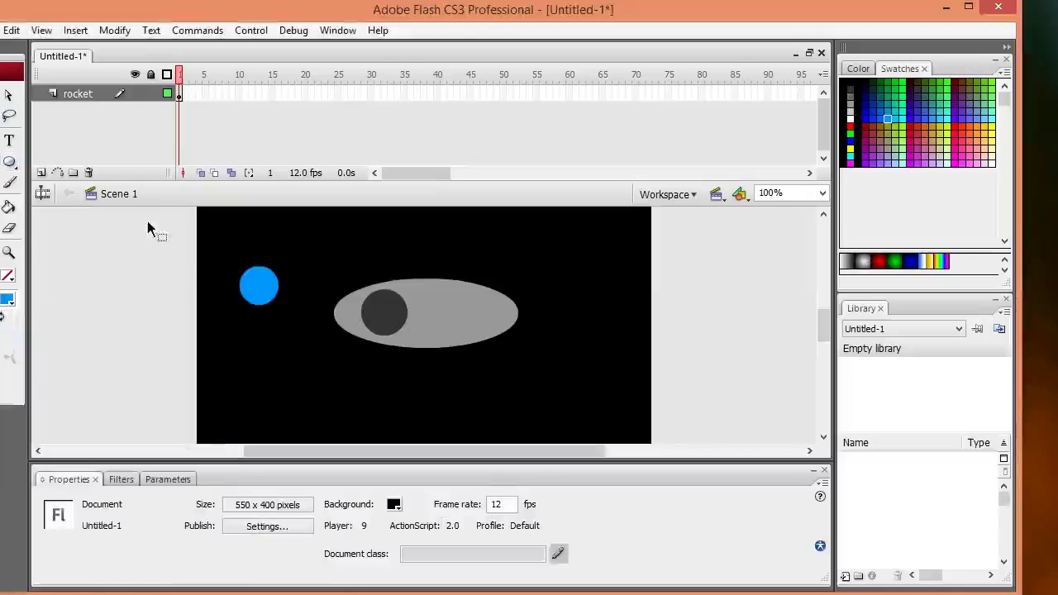
left_click_drag(228, 254, 308, 319)
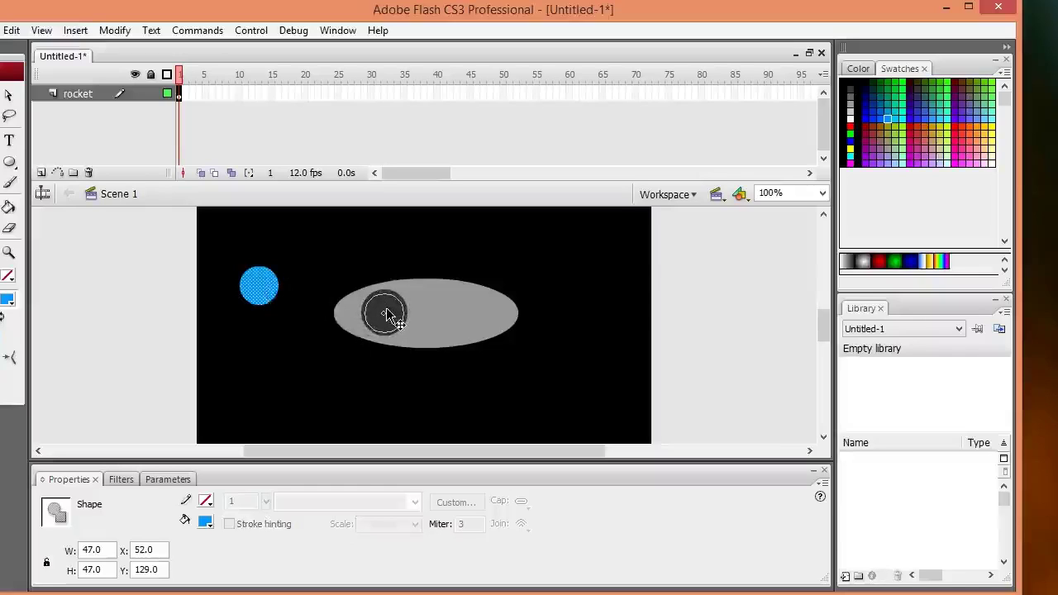
left_click_drag(387, 316, 388, 315)
left_click(449, 385)
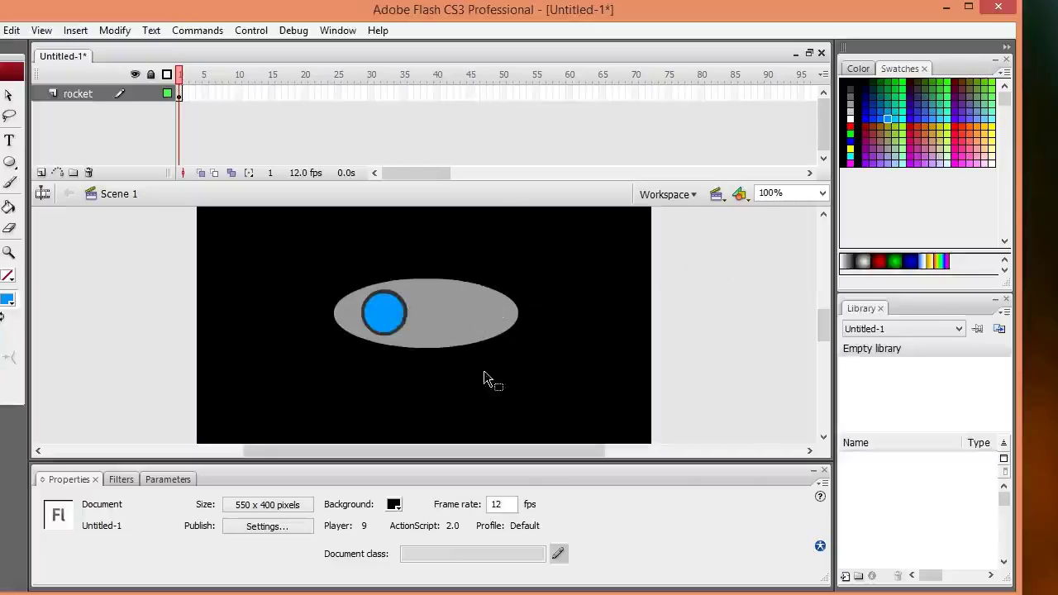
Draw a flat oval about 85 by 26 pixels across the stage's left edge and fill it red with the Paint Bucket
left_click(10, 164)
left_click_drag(159, 262, 228, 283)
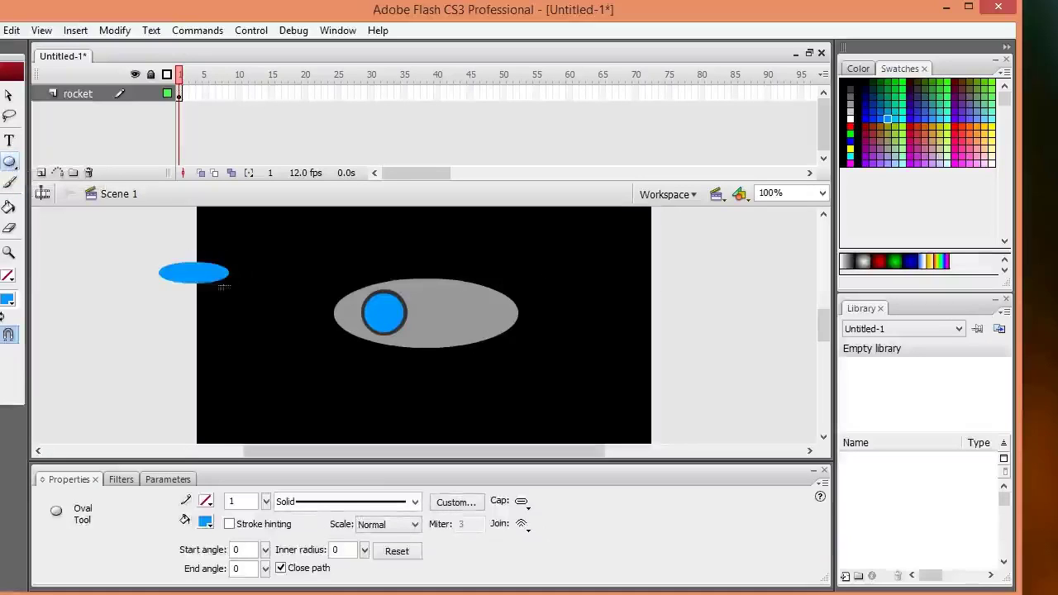
left_click(11, 303)
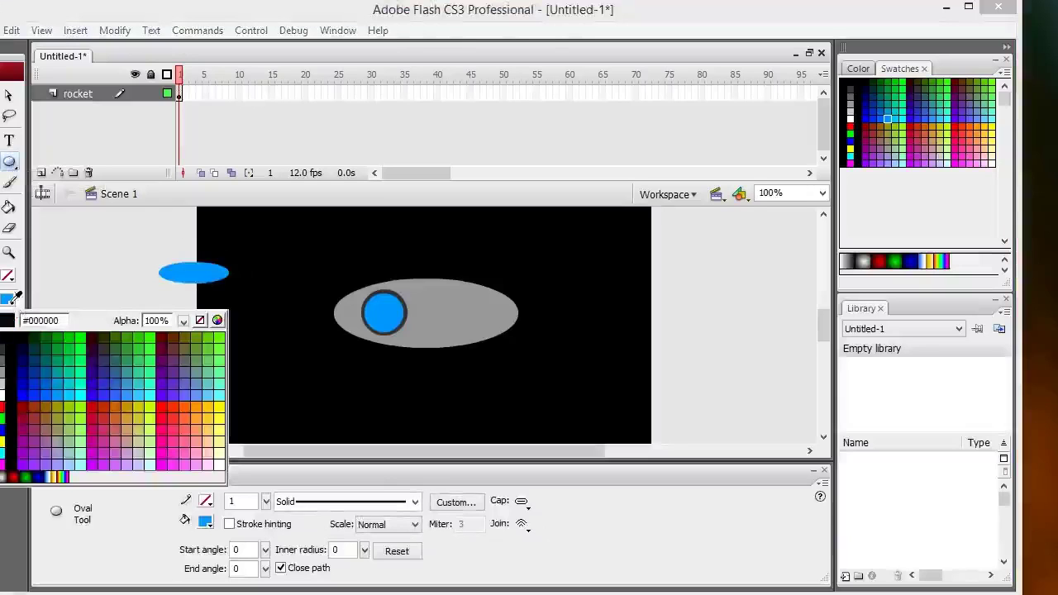
left_click(3, 414)
left_click(9, 207)
left_click(194, 266)
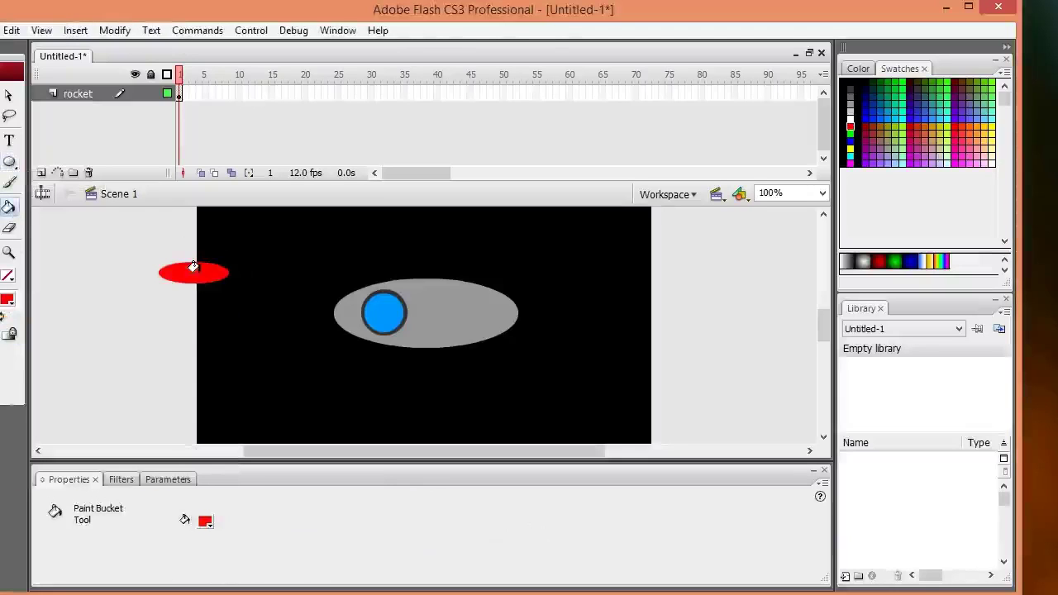
Copy the red oval and paste a duplicate onto the stage
key("v")
left_click(203, 278)
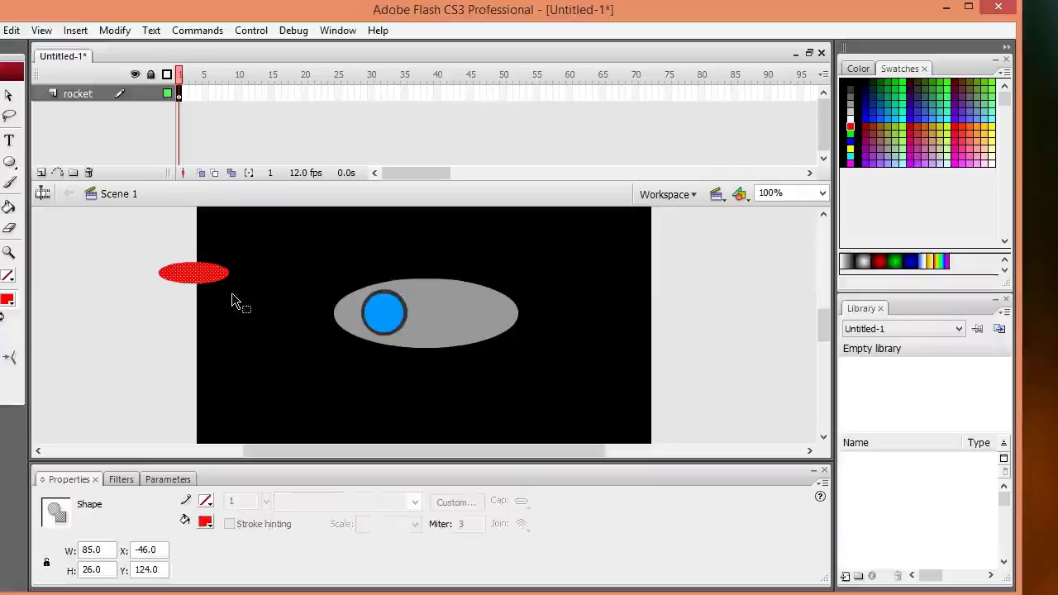
key("ctrl+c")
key("ctrl+v")
Try twice to move the pasted red oval to the rocket's lower rear, undoing the moves, then undo and redo the paste
left_click_drag(416, 319, 513, 341)
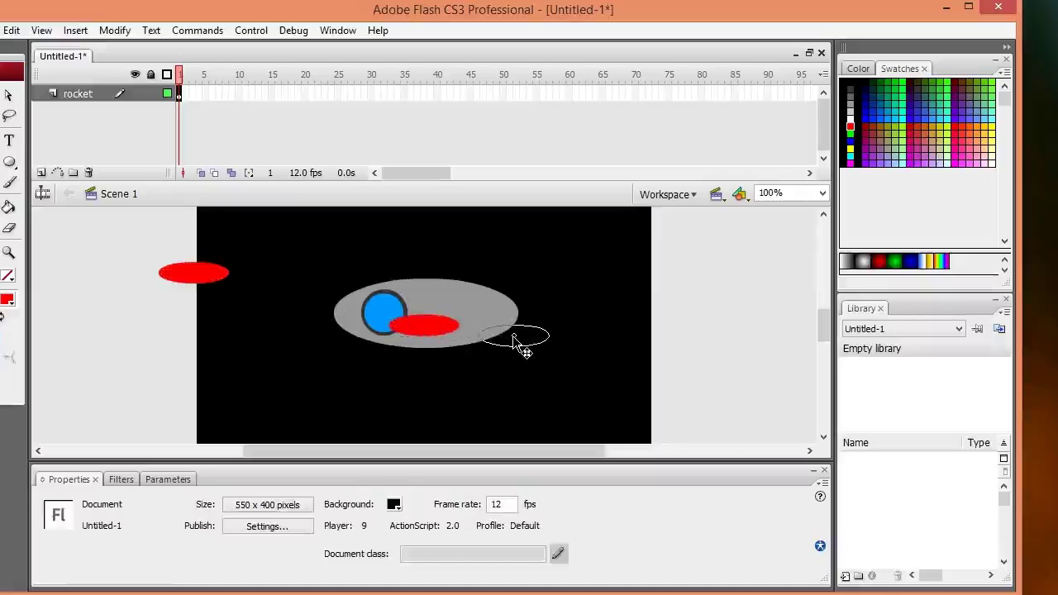
left_click_drag(513, 339, 513, 339)
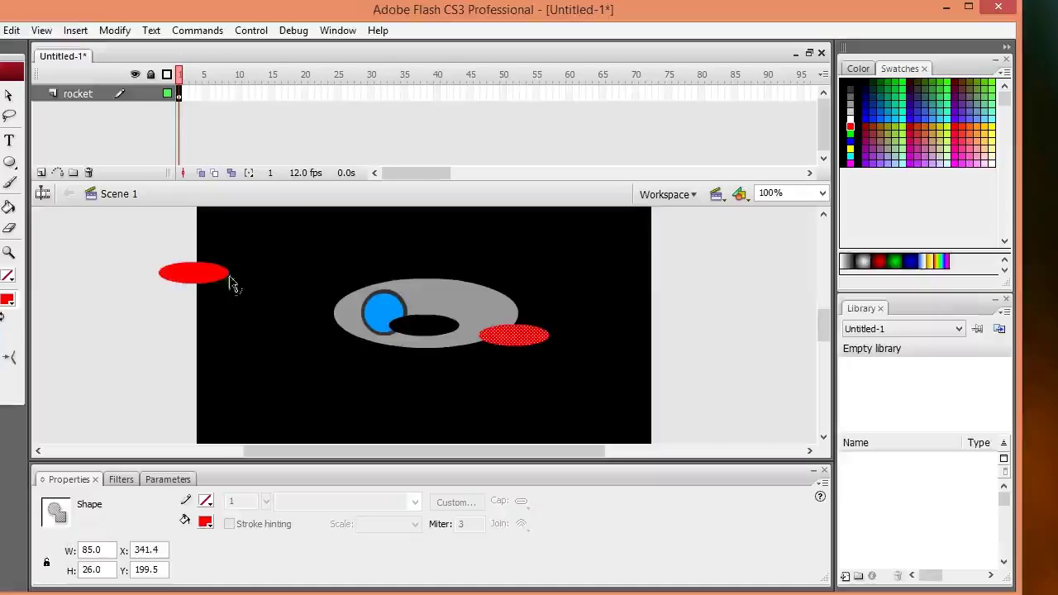
left_click(324, 374)
key("ctrl+z")
key("ctrl+z")
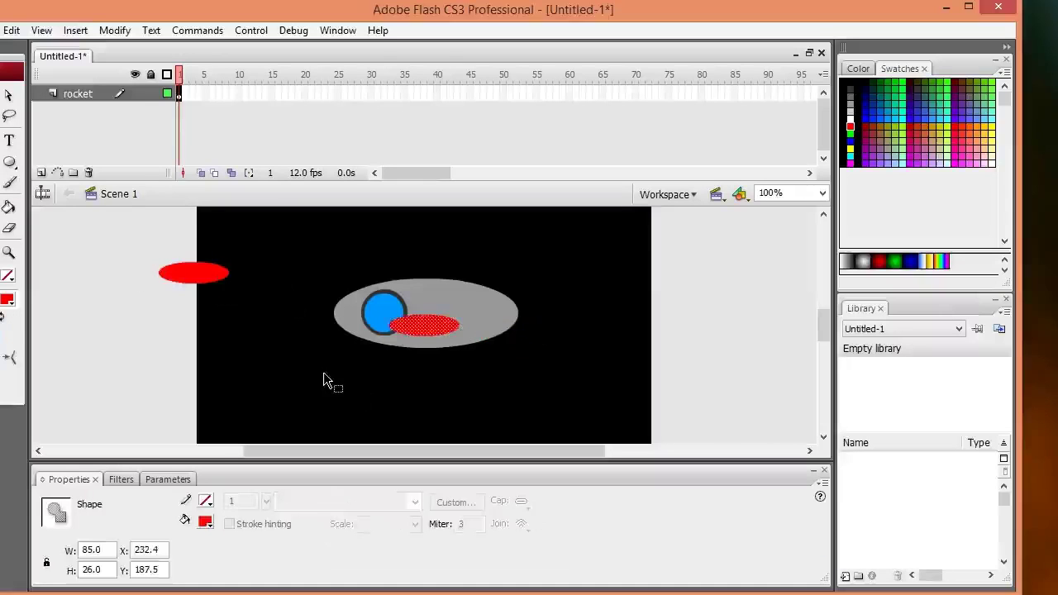
left_click_drag(449, 328, 526, 330)
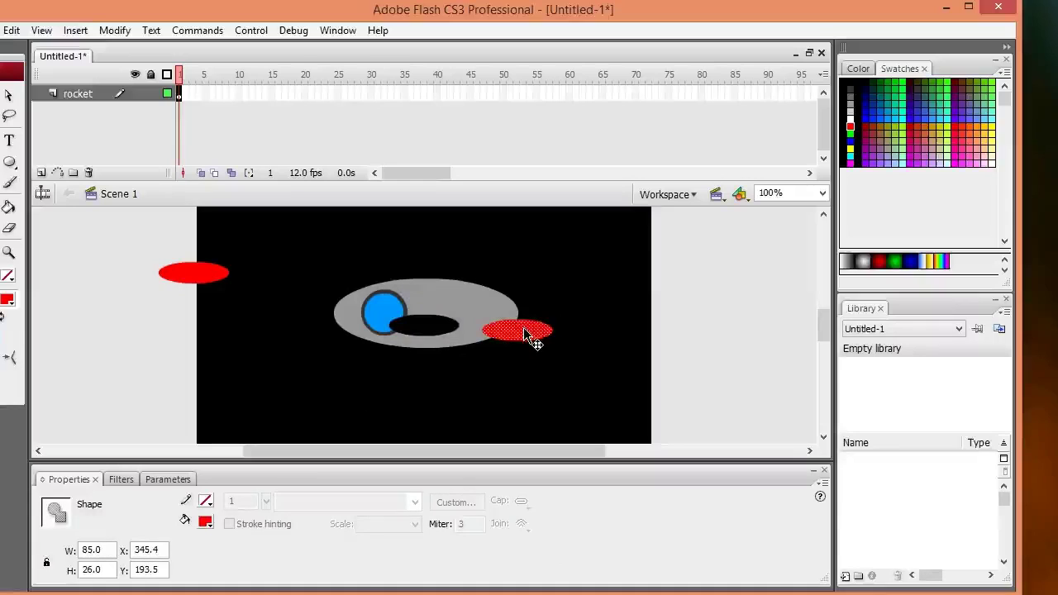
key("ctrl+z")
left_click(523, 329)
key("ctrl+z")
key("ctrl+z")
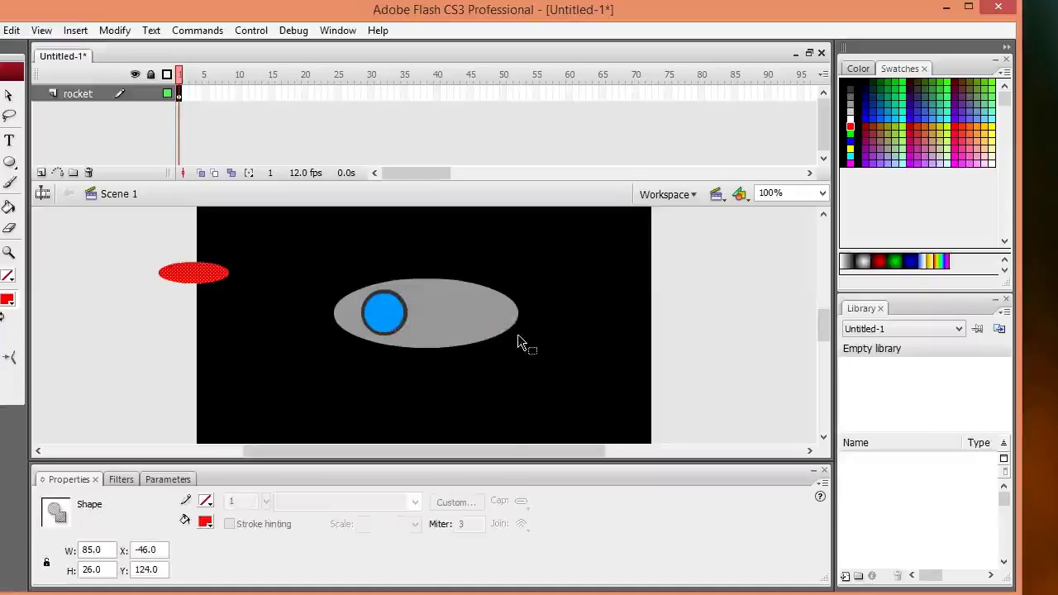
key("ctrl+y")
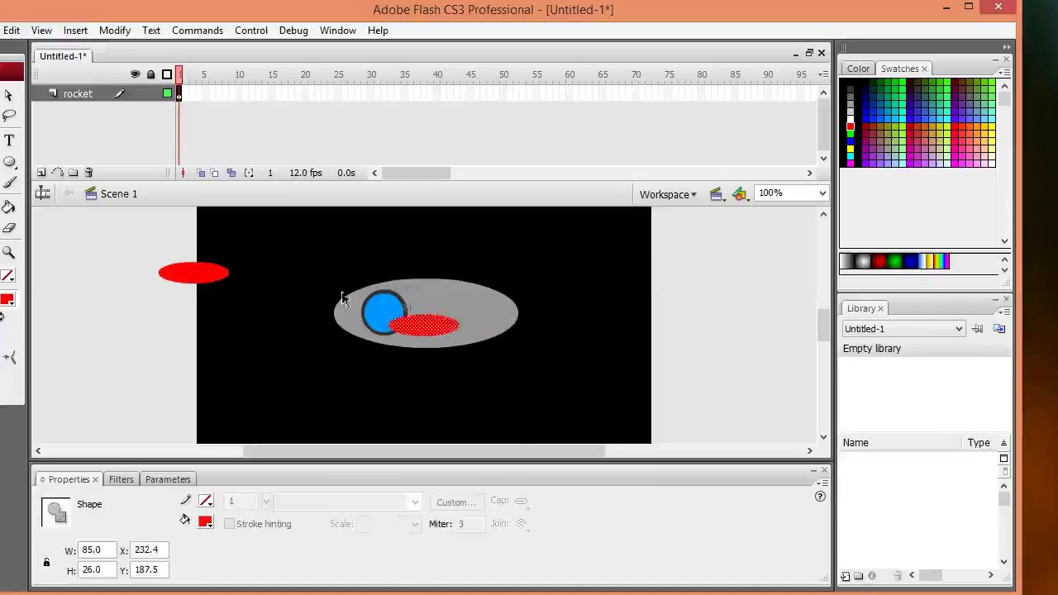
Place the two red ovals as upper and lower fins at the rocket's rear, nudging the upper one down 2 pixels
left_click_drag(444, 326, 514, 295)
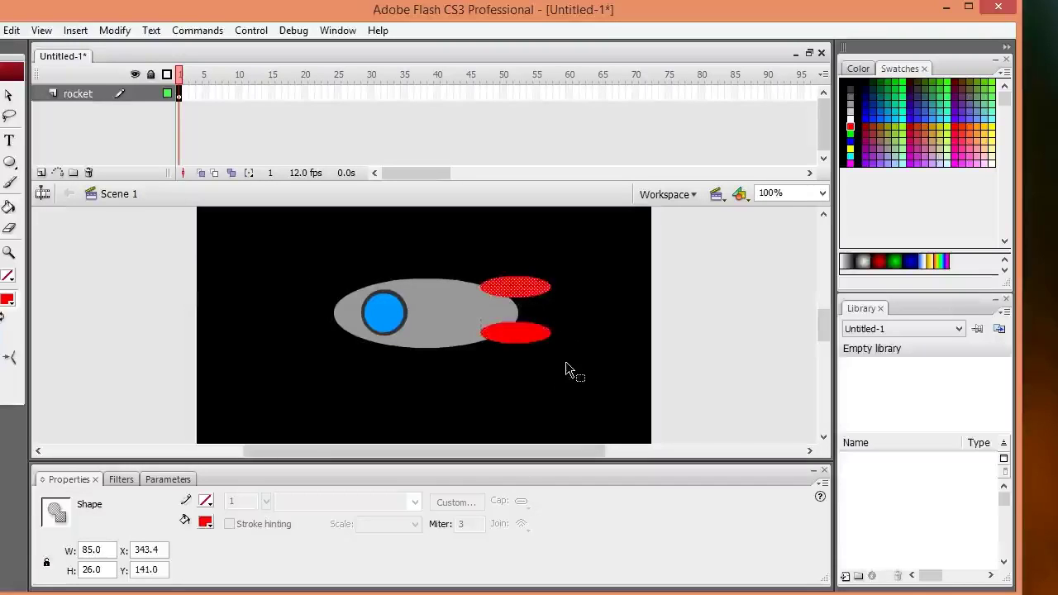
key("Down")
key("Down")
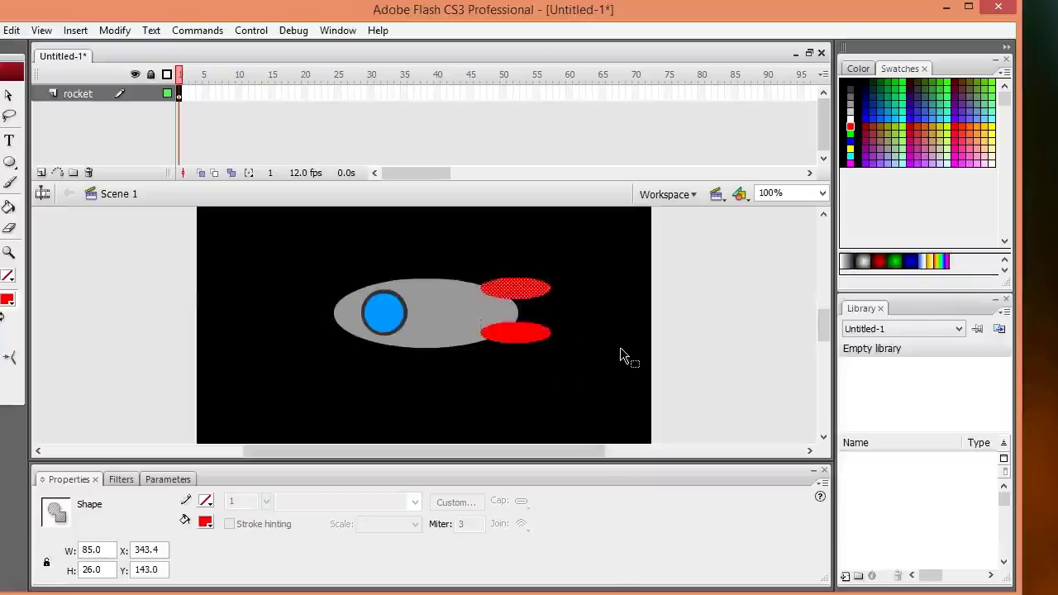
Paste a third red oval, place it below the rocket's rear and select it
key("ctrl+v")
left_click_drag(436, 327, 498, 398)
left_click(710, 385)
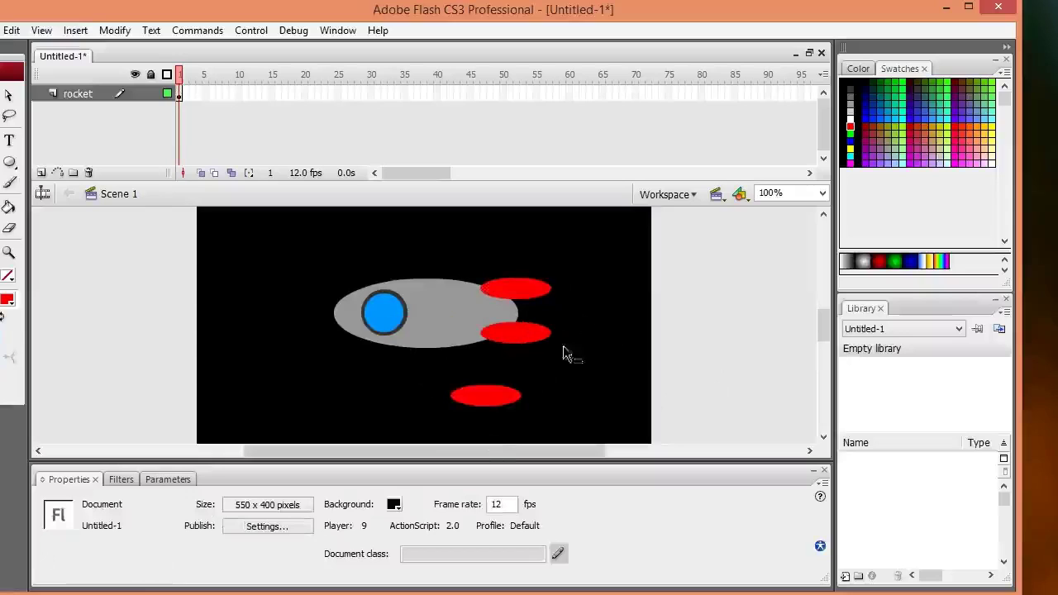
left_click(495, 399)
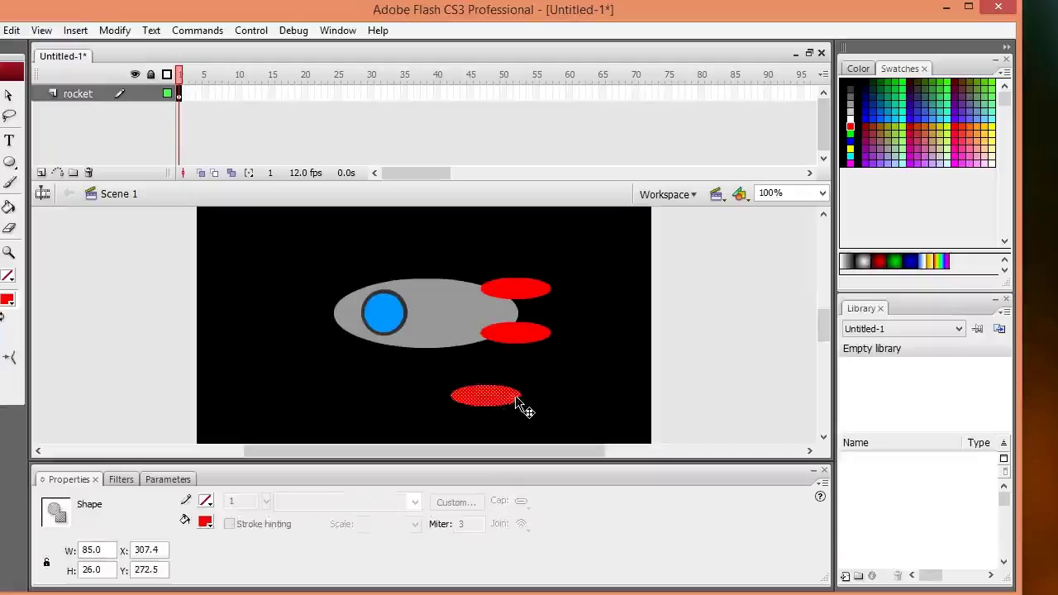
Shrink the third red oval to about 48 by 19 pixels with Free Transform and place it below the rocket's front
key("q")
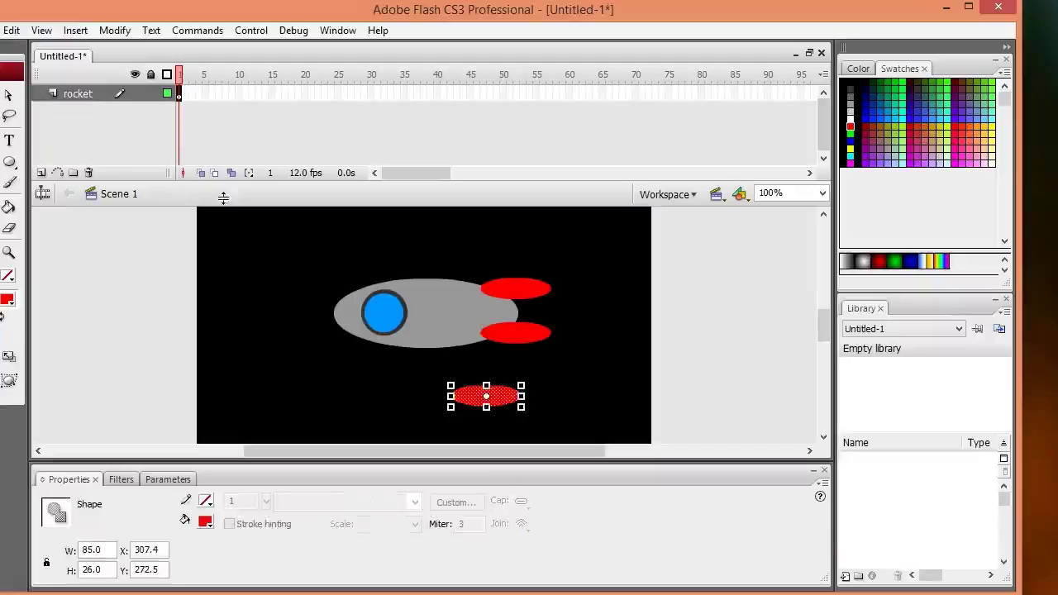
left_click_drag(485, 397, 487, 394)
right_click(498, 396)
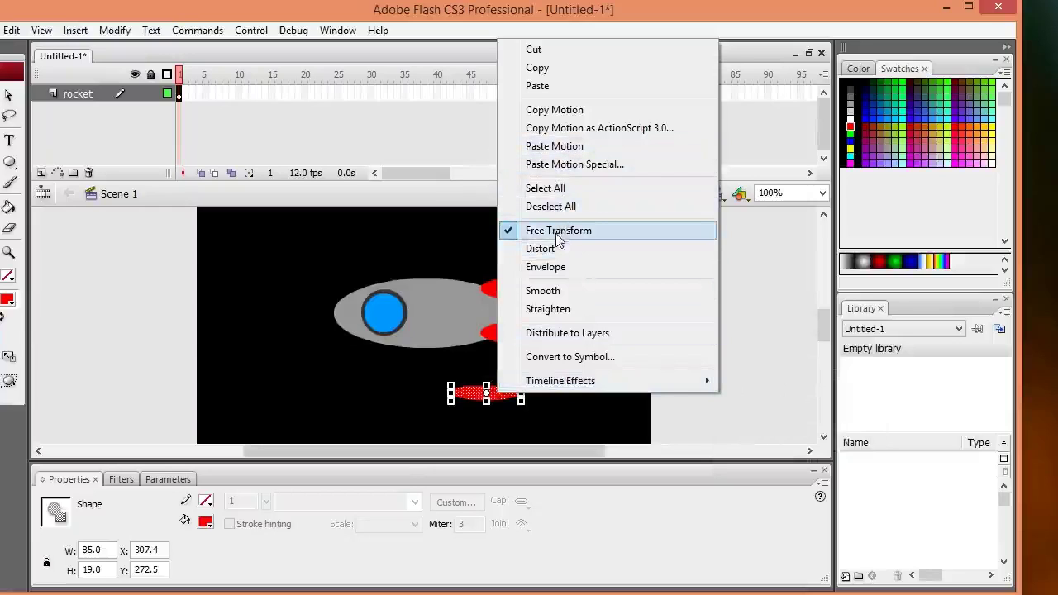
left_click(372, 424)
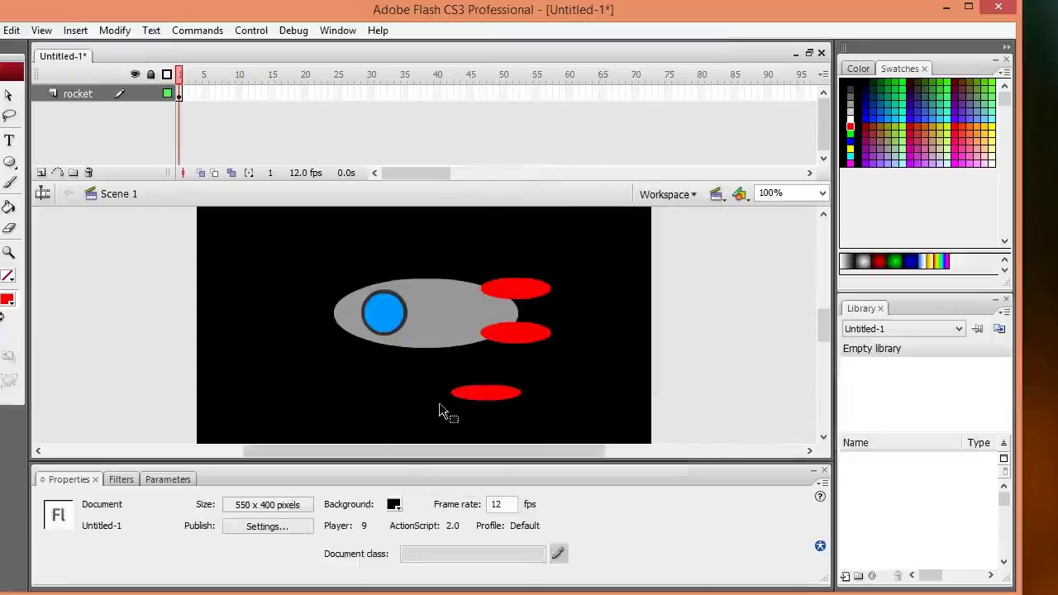
left_click(496, 401)
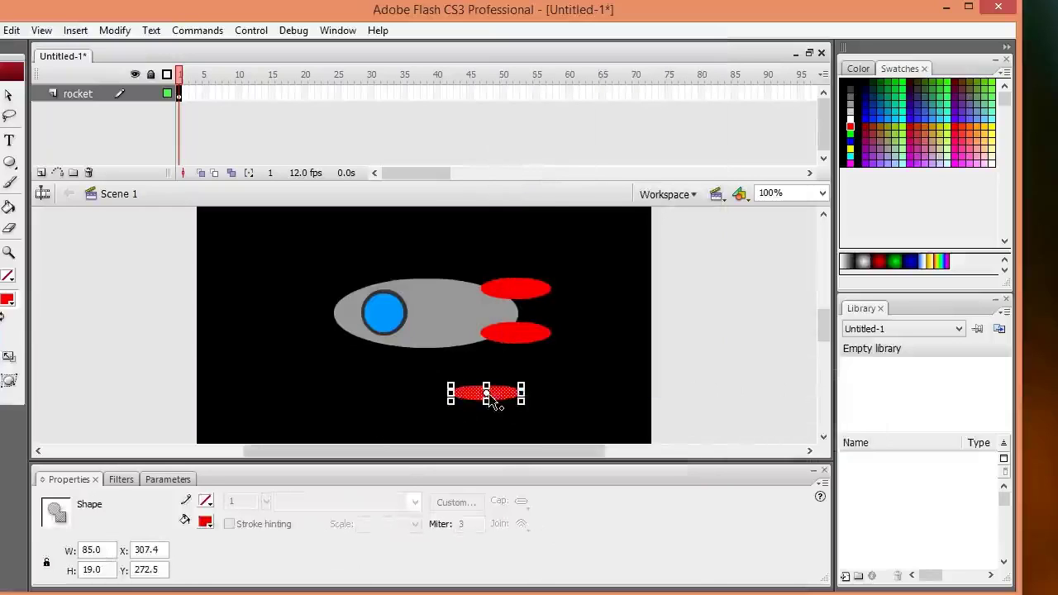
left_click_drag(486, 394, 327, 400)
Recolour the small oval dark blue, resize it to about 35 by 34 pixels and delete it
left_click(8, 302)
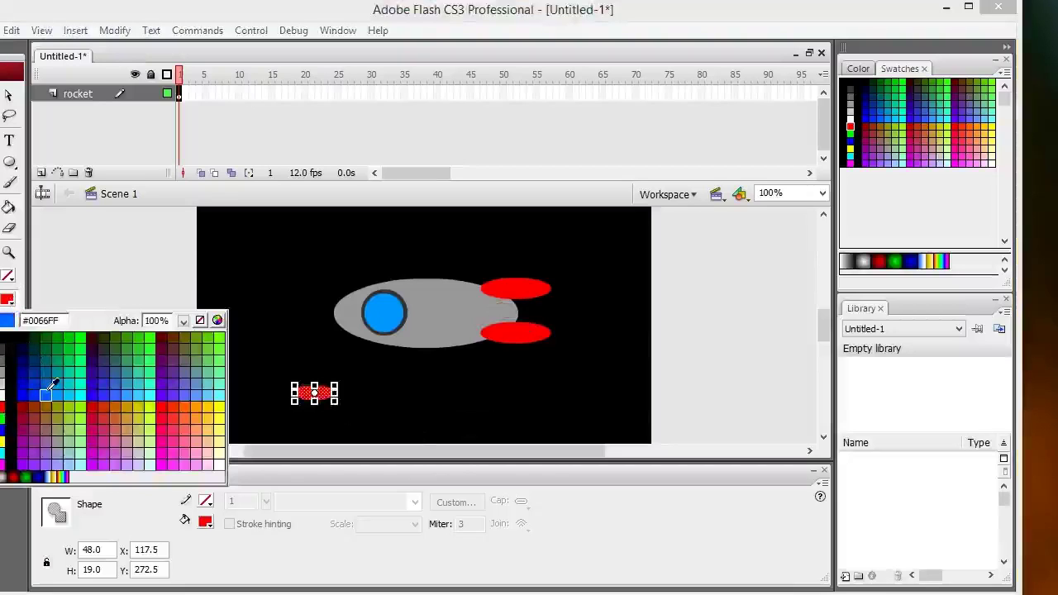
left_click(23, 389)
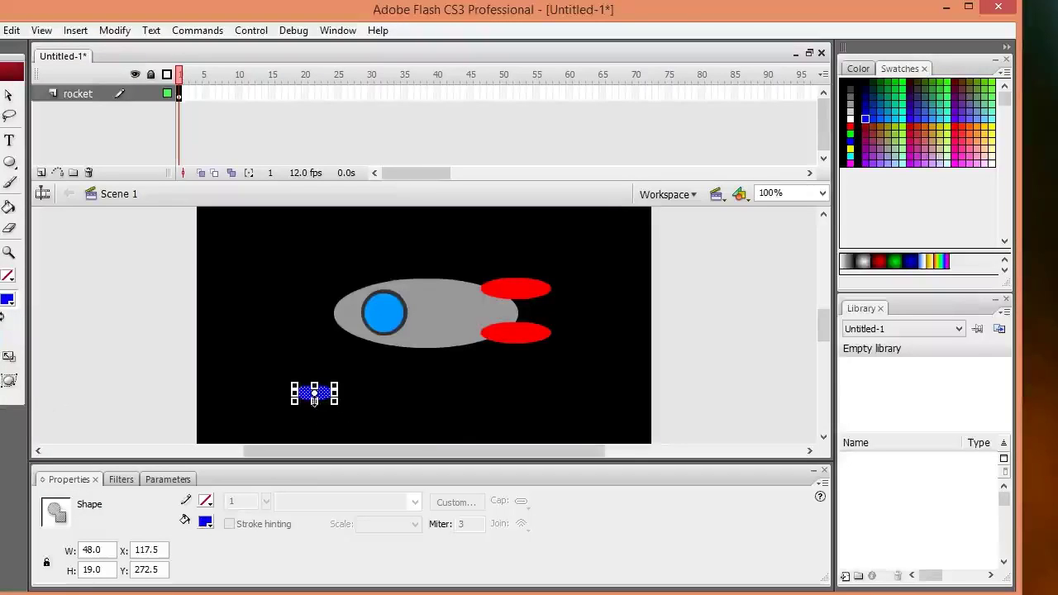
mouse_move(314, 414)
left_mouse_down()
mouse_move(329, 416)
mouse_move(308, 409)
left_mouse_up()
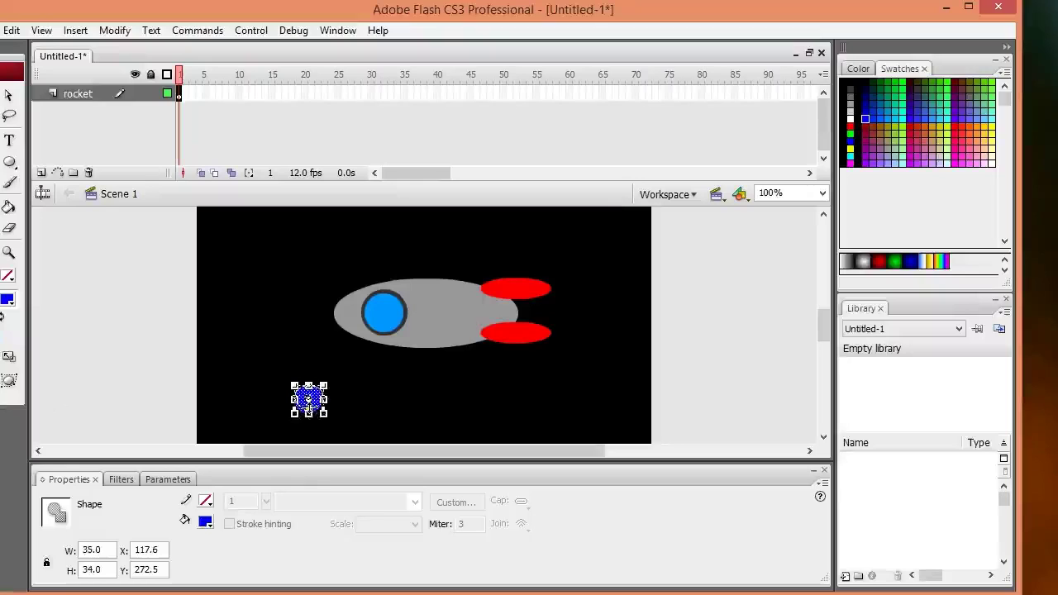
key("Delete")
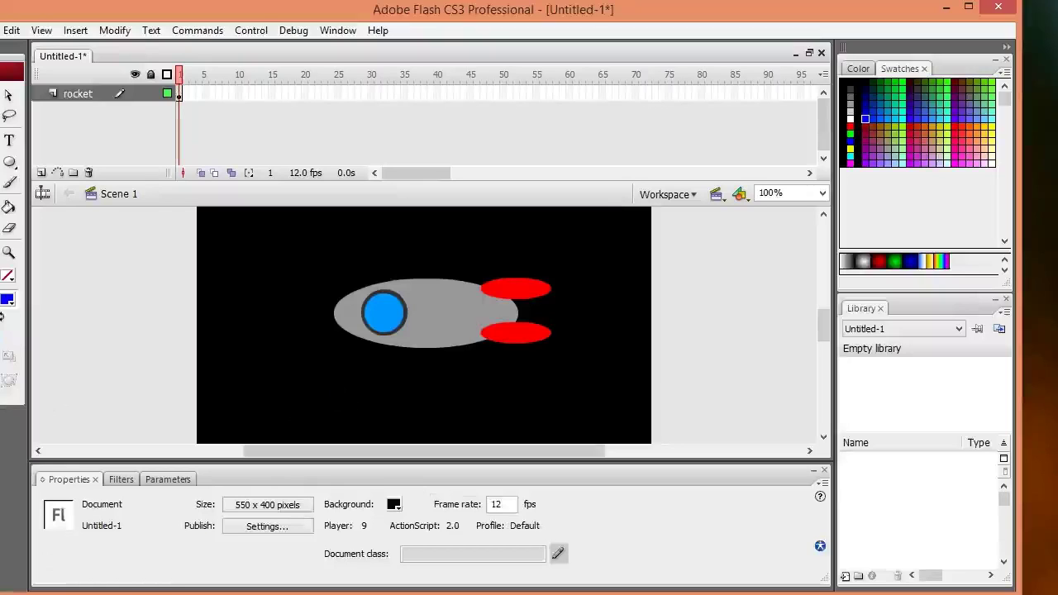
Draw a blue 23 by 23 pixel square and place it between the two red fins, nudging it 1 pixel down and 2 right
left_click(10, 162)
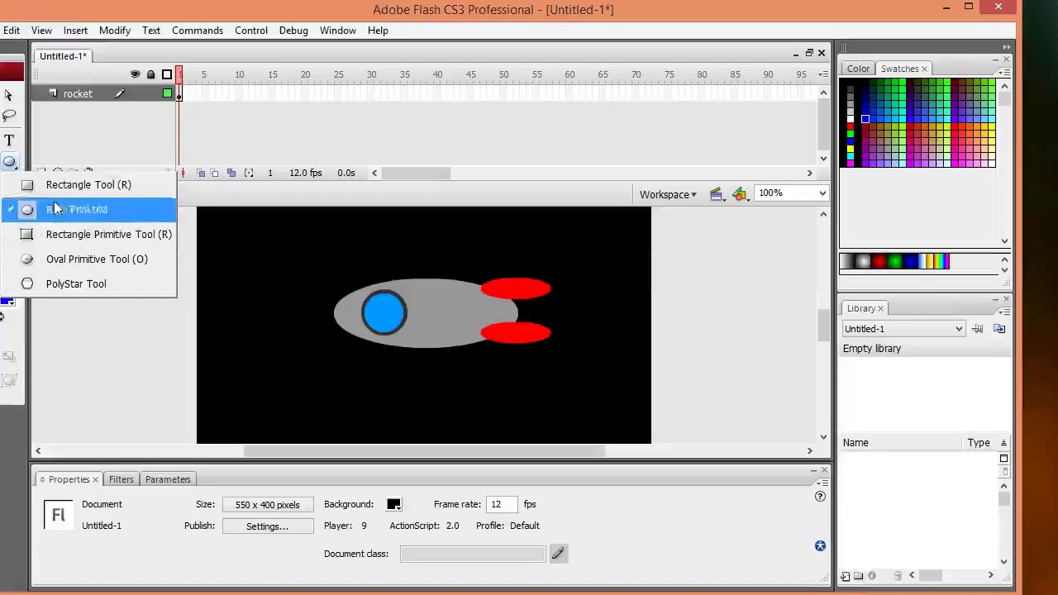
left_click(74, 182)
left_click_drag(252, 353, 500, 343)
left_click(9, 95)
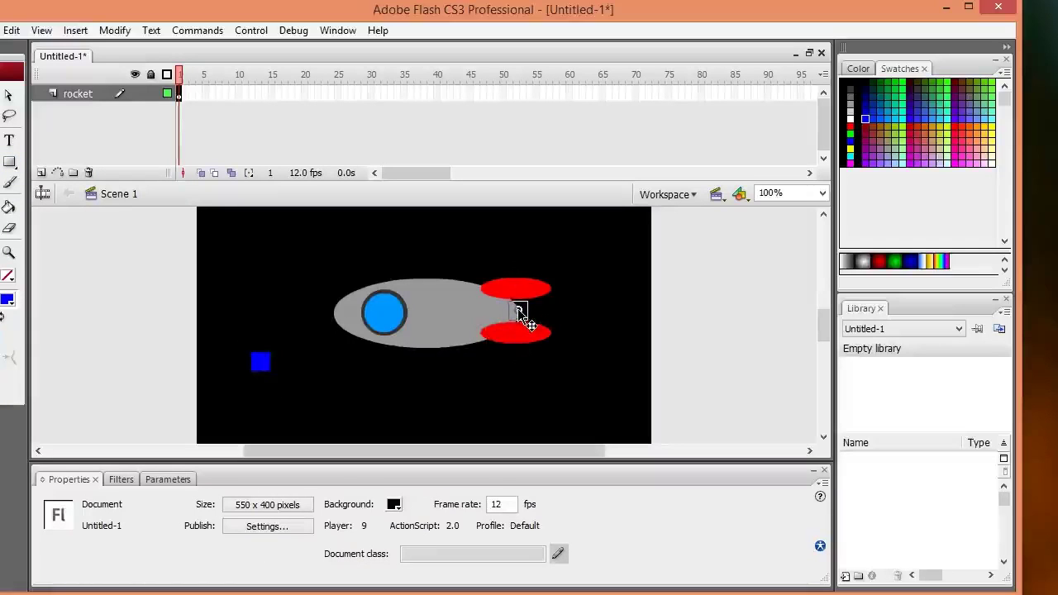
left_click_drag(518, 309, 518, 310)
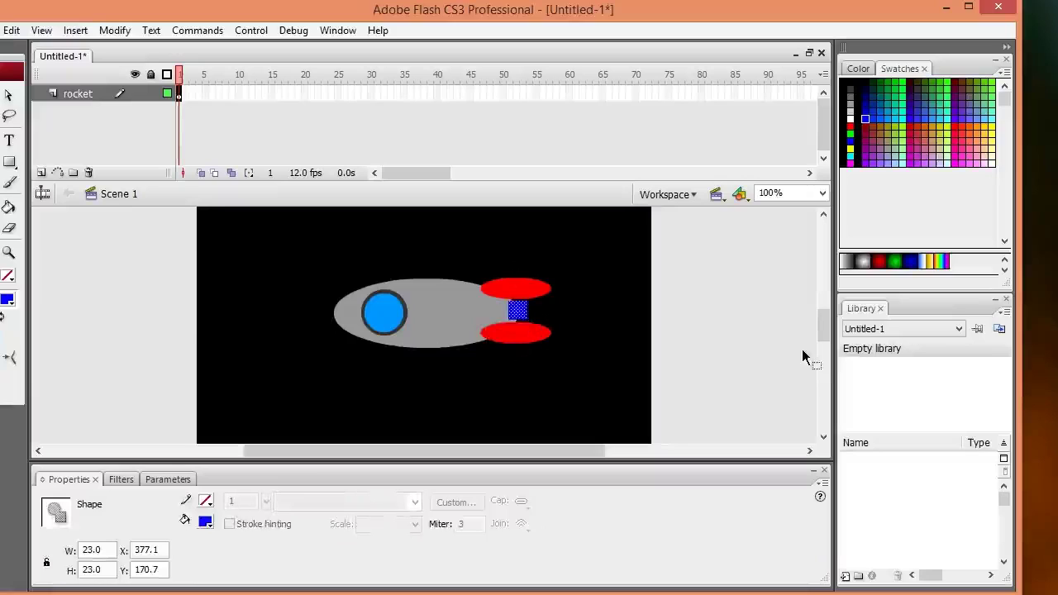
key("Down")
key("Right")
key("Right")
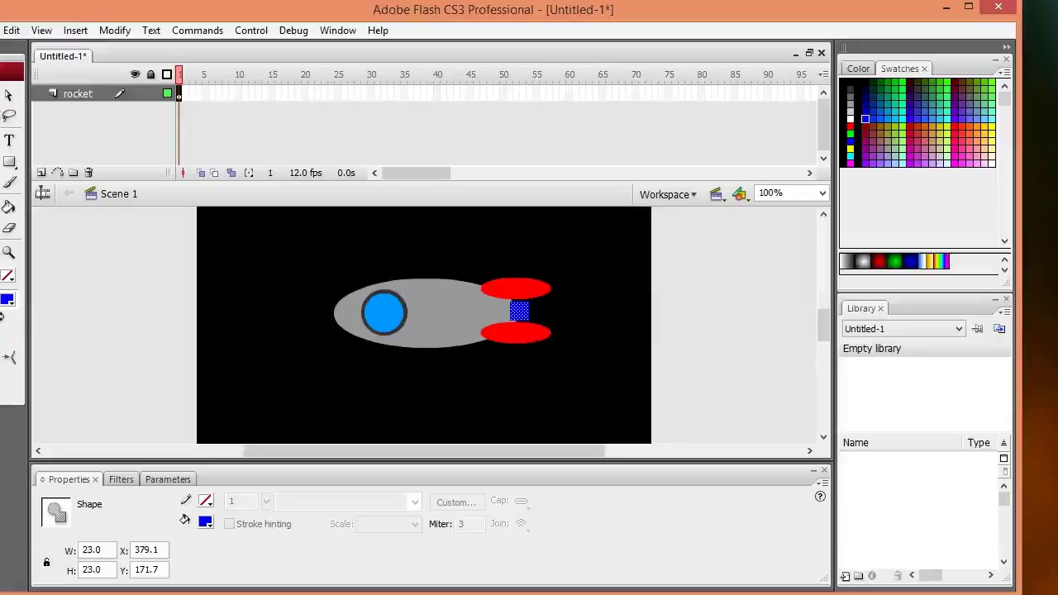
Stretch the blue square to 27 pixels high with Free Transform and nudge it up 2 pixels to fill the gap between the fins
left_click(4, 116)
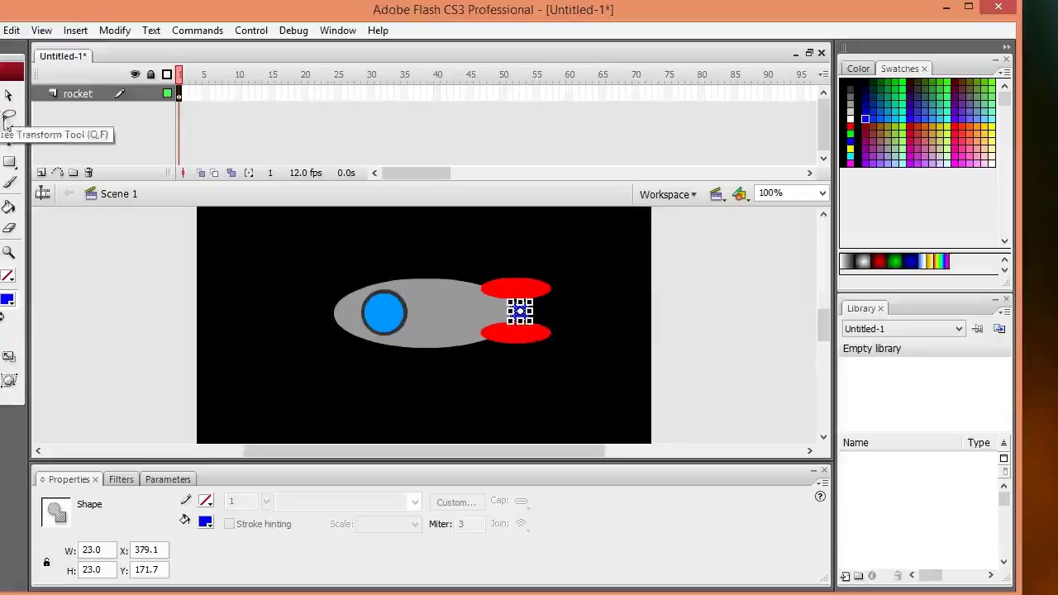
left_click(520, 320)
left_click_drag(522, 322, 521, 324)
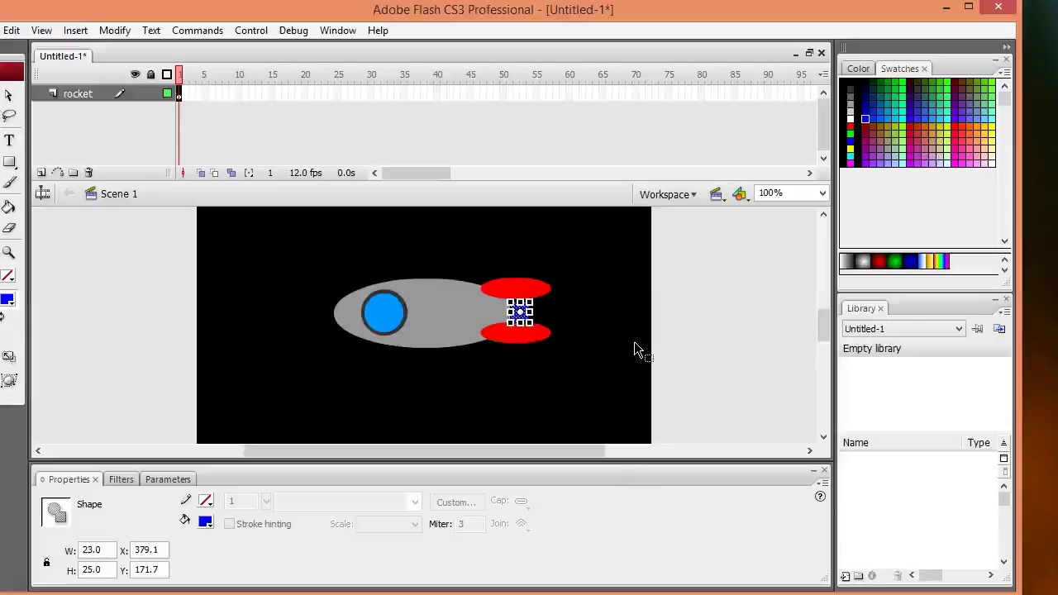
key("Up")
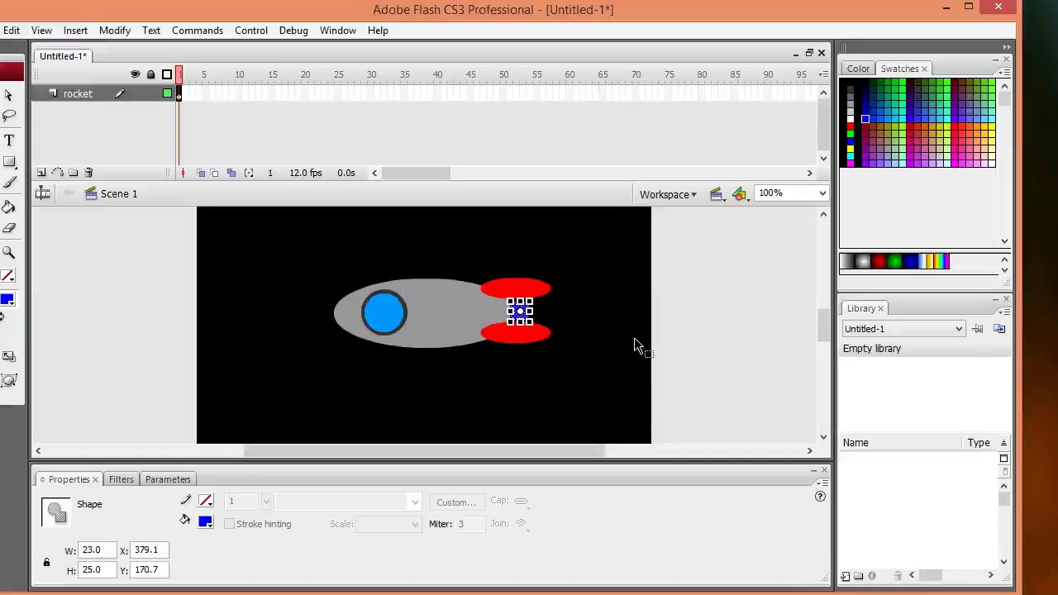
left_click(700, 339)
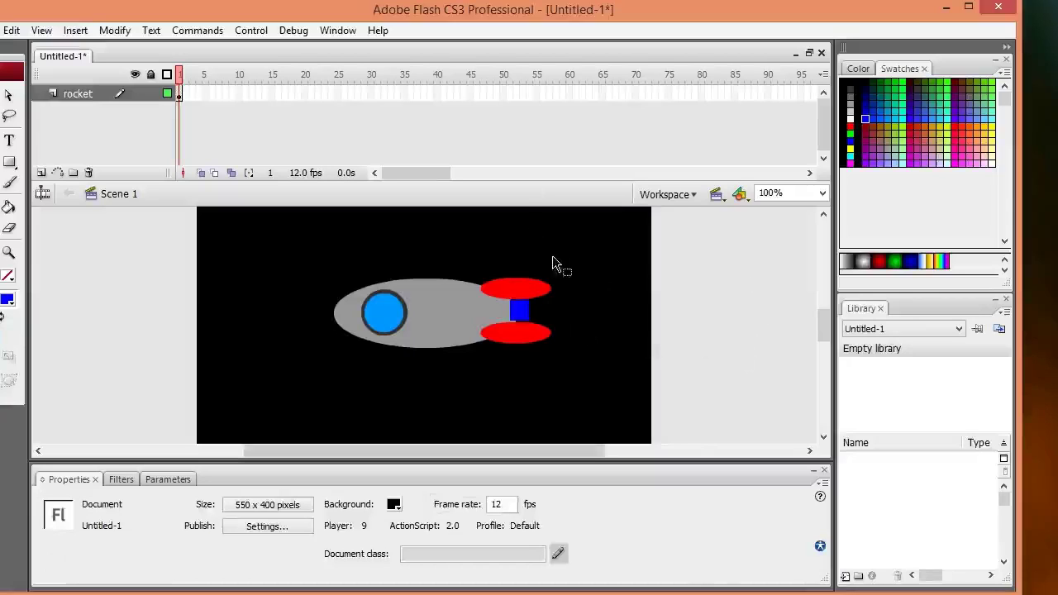
left_click(519, 313)
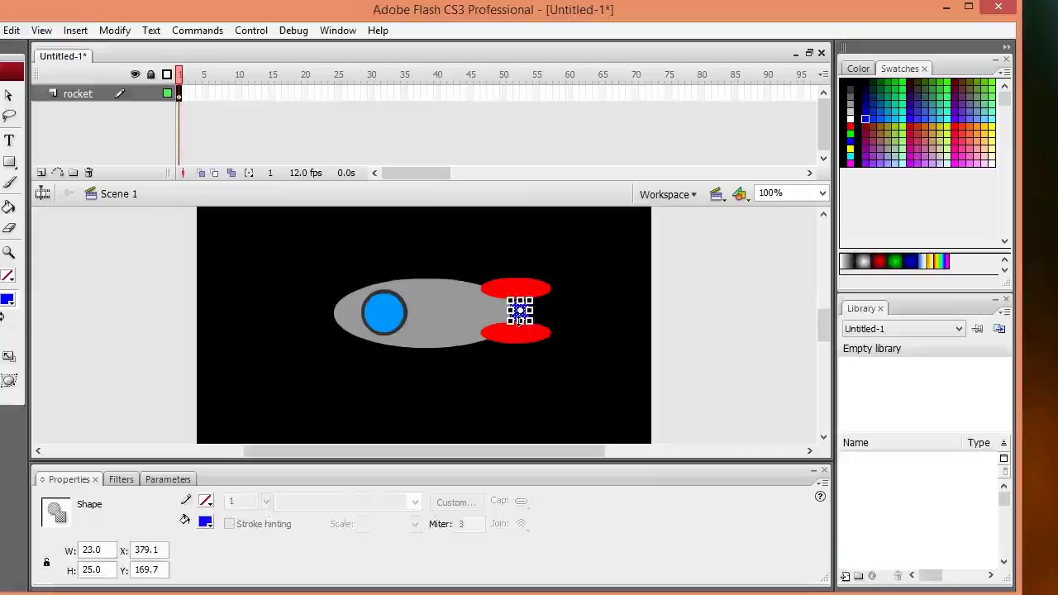
left_click_drag(518, 321, 519, 323)
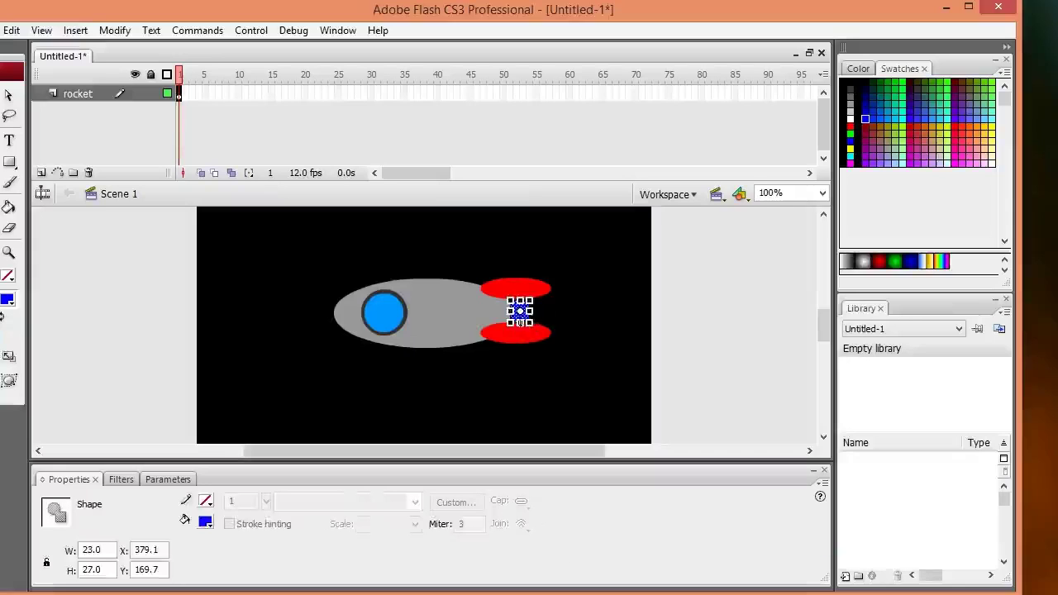
left_click(688, 312)
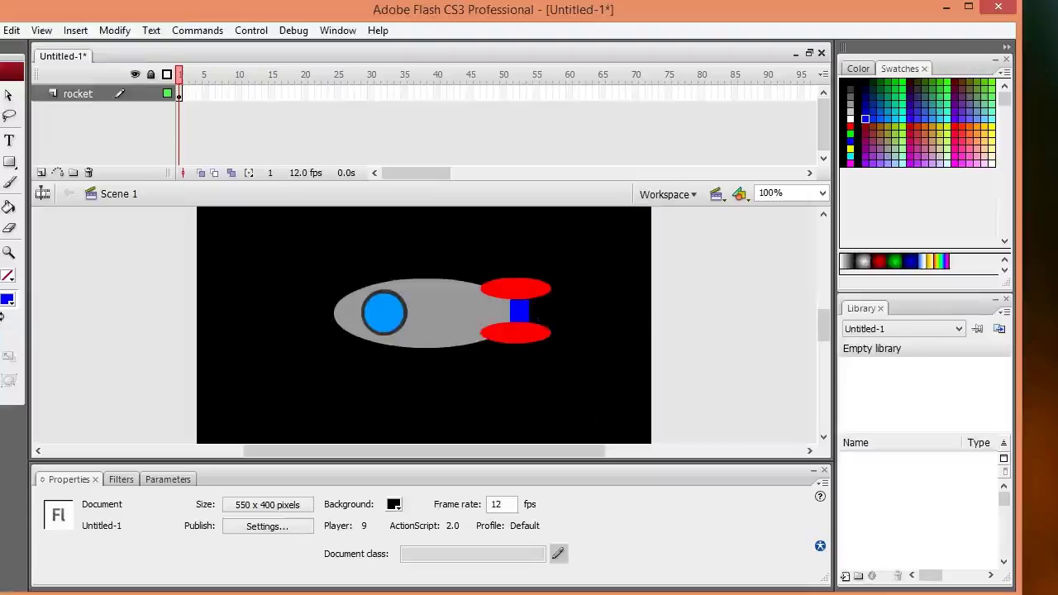
left_click(517, 310)
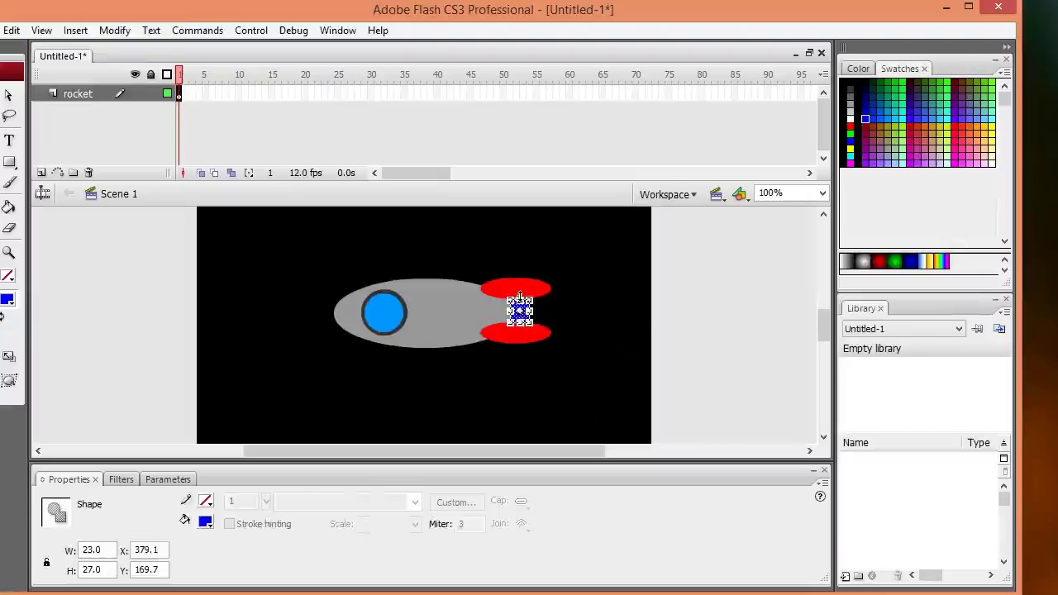
left_click(765, 328)
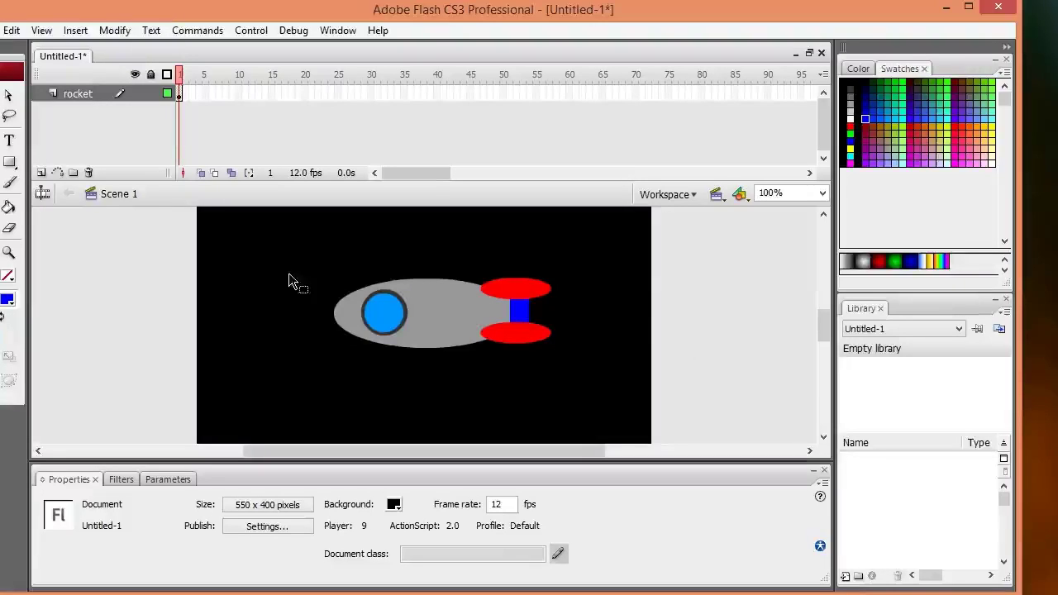
left_click_drag(248, 248, 627, 392)
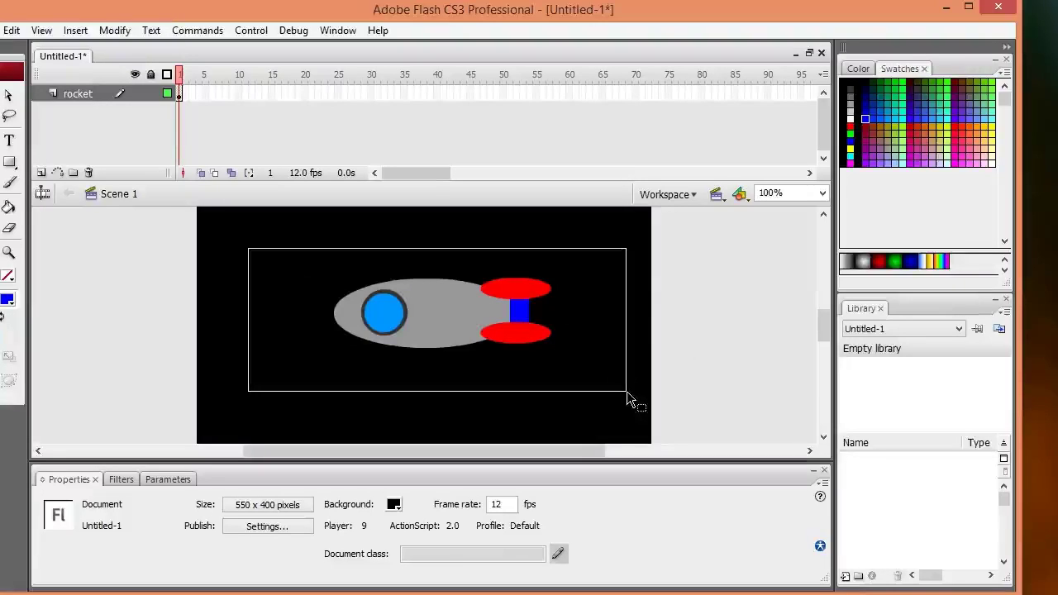
left_click_drag(626, 391, 627, 391)
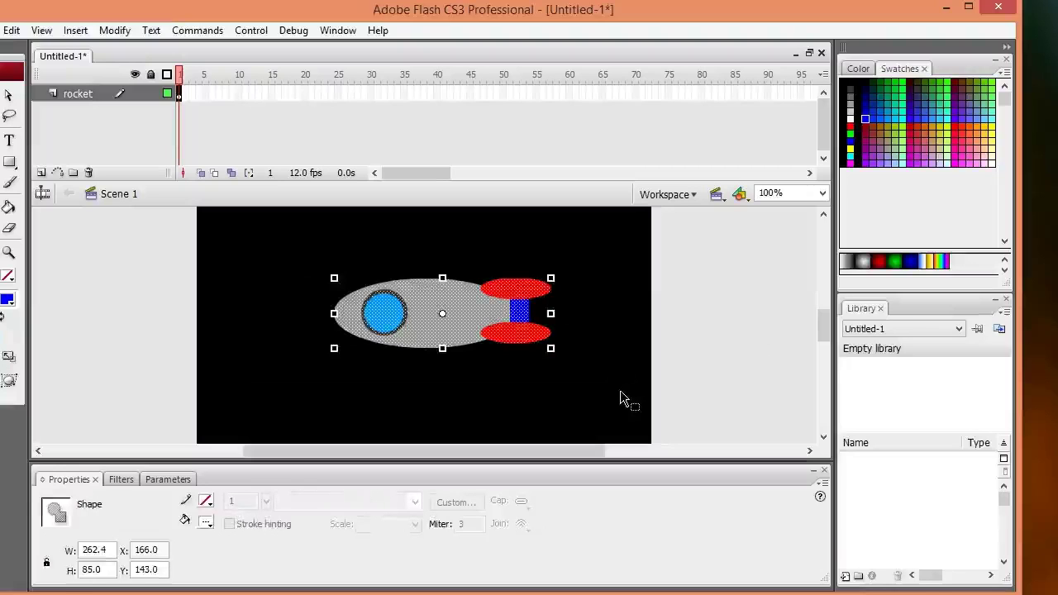
left_click(749, 321)
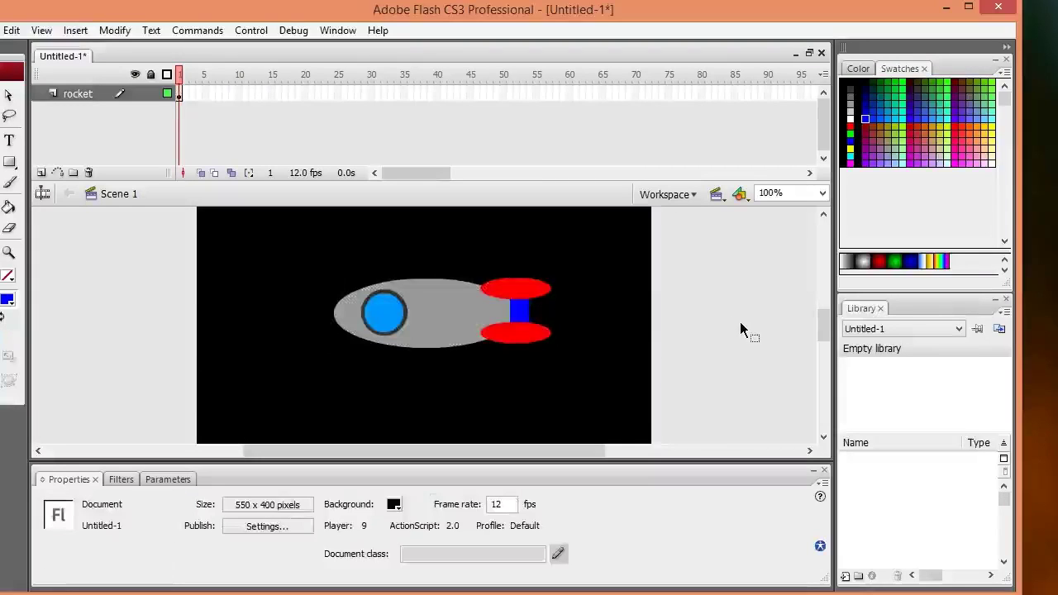
Add yellow static text reading "dkv space" on two lines and place it on the rocket's body beside the window
left_click(11, 143)
left_click(9, 301)
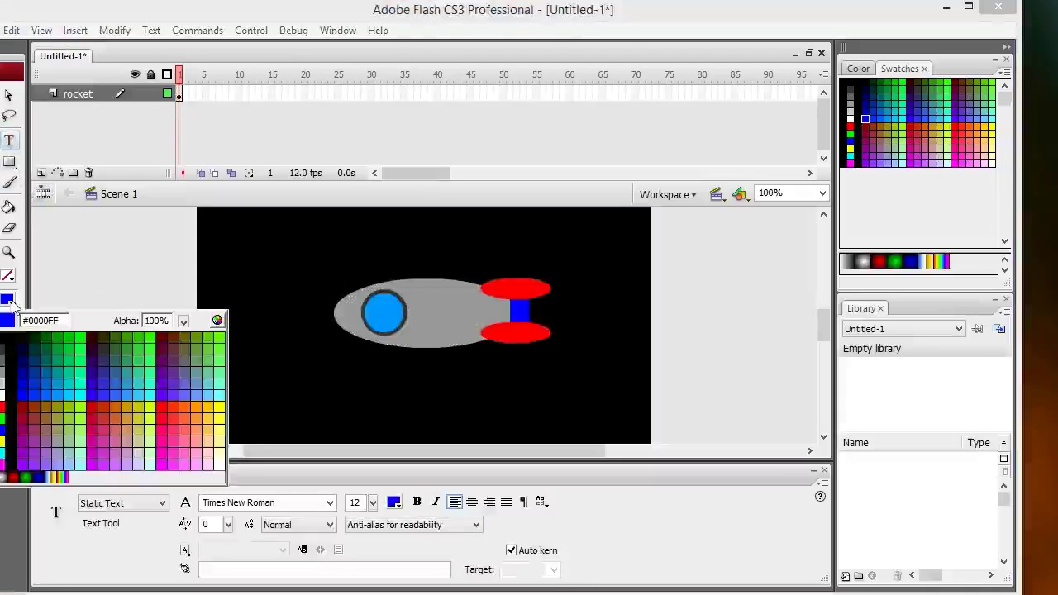
left_click(4, 451)
left_click(135, 306)
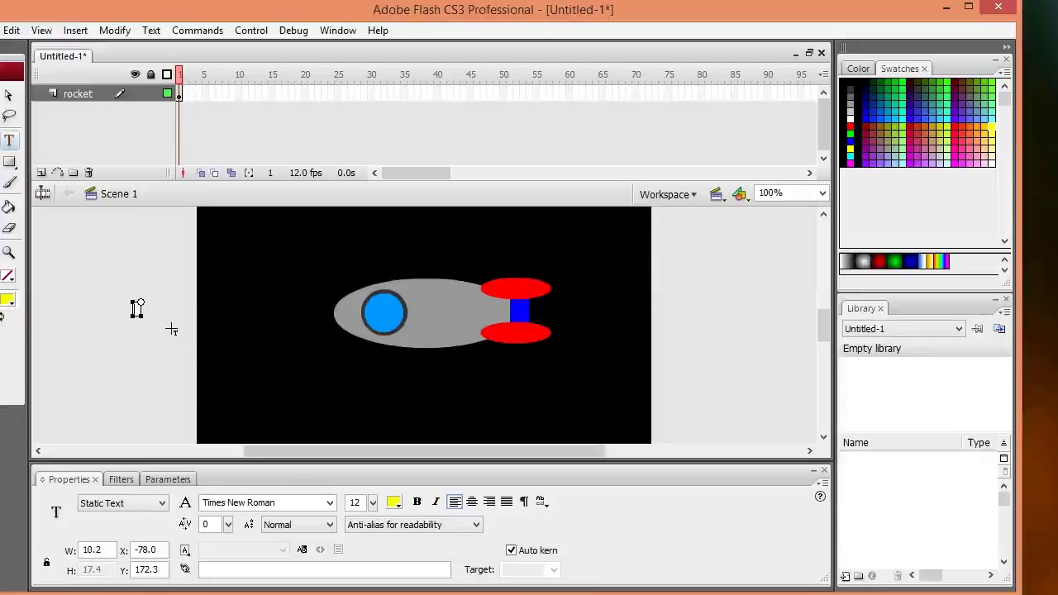
type("Go")
key("Return")
type("now")
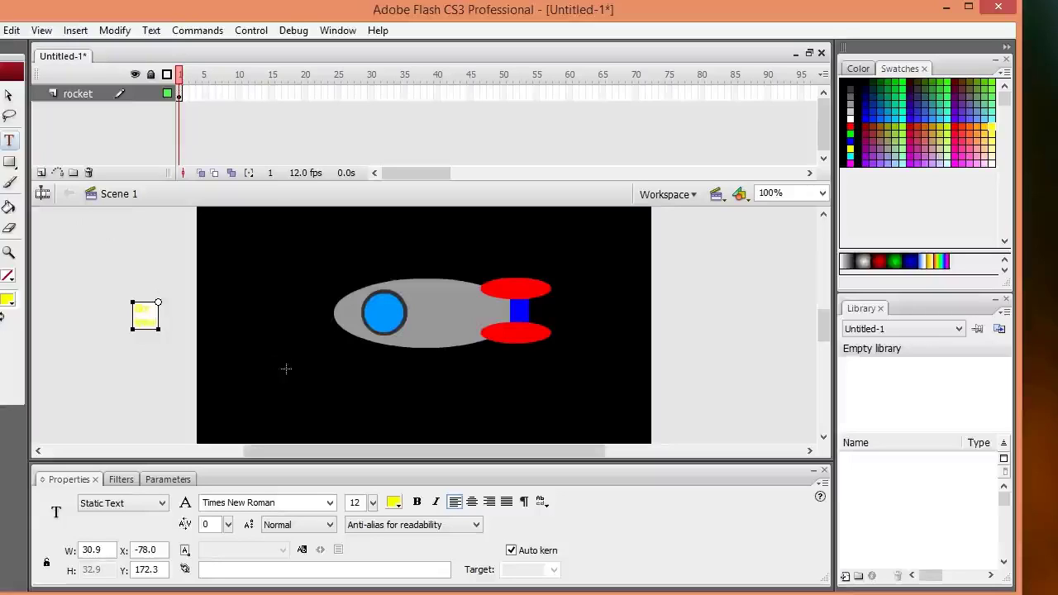
left_click(8, 96)
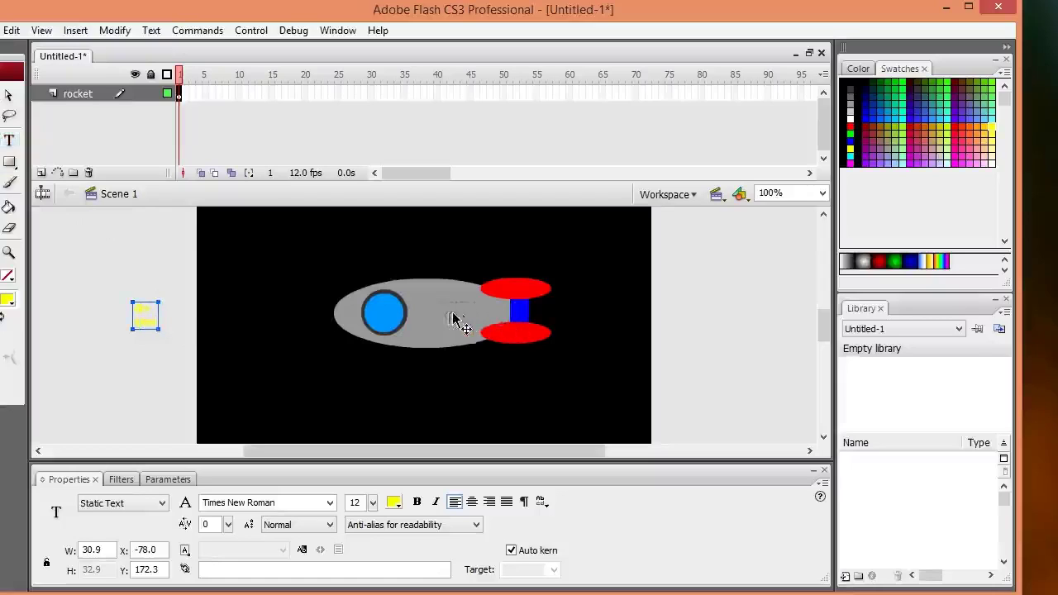
left_click_drag(453, 319, 436, 315)
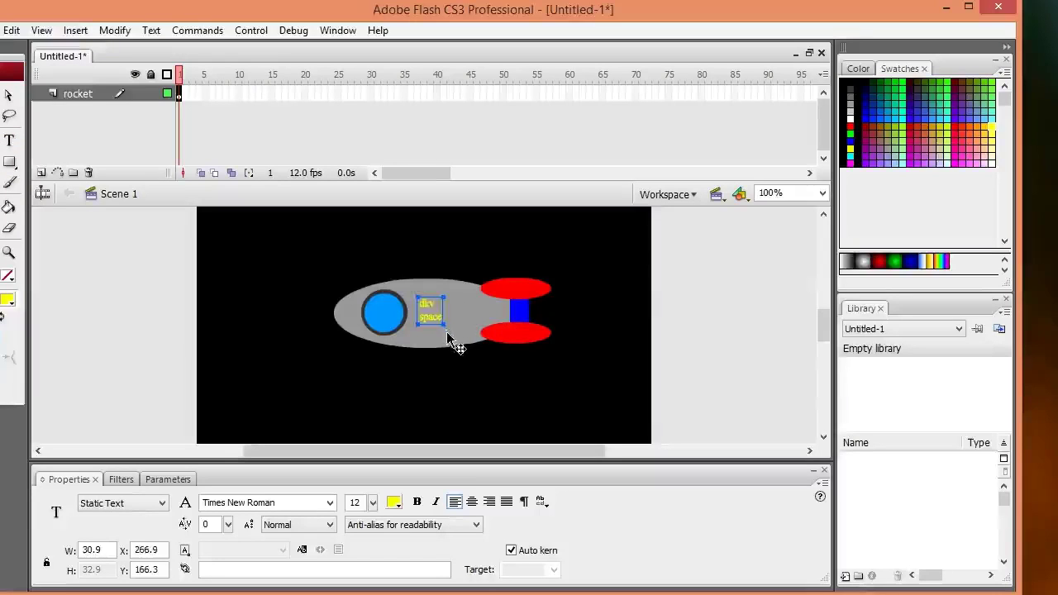
Set the font of the "dkv space" text to Roboto Black and deselect it
double_click(434, 318)
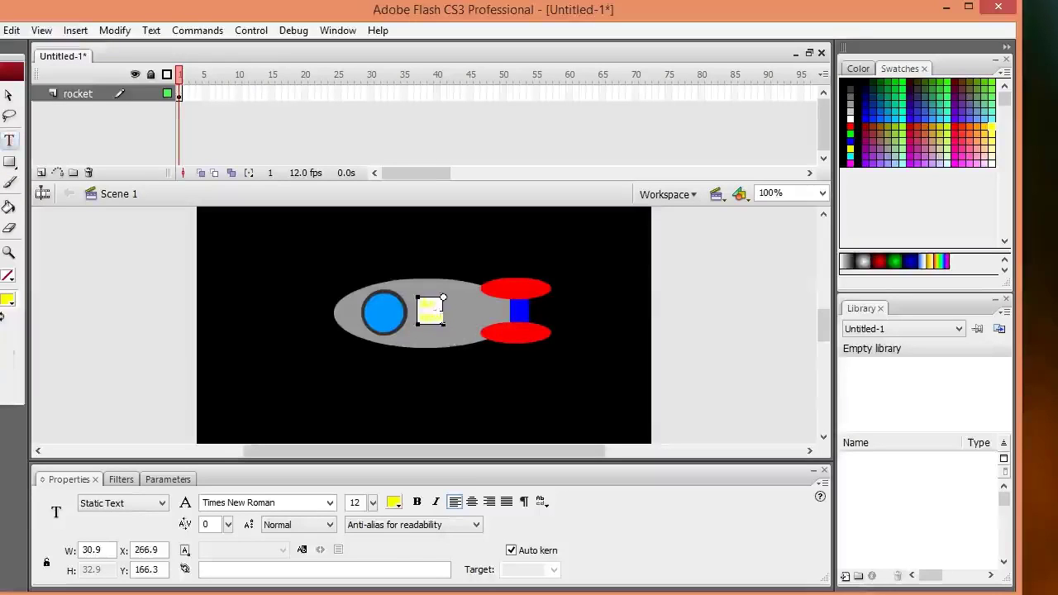
key("ctrl+a")
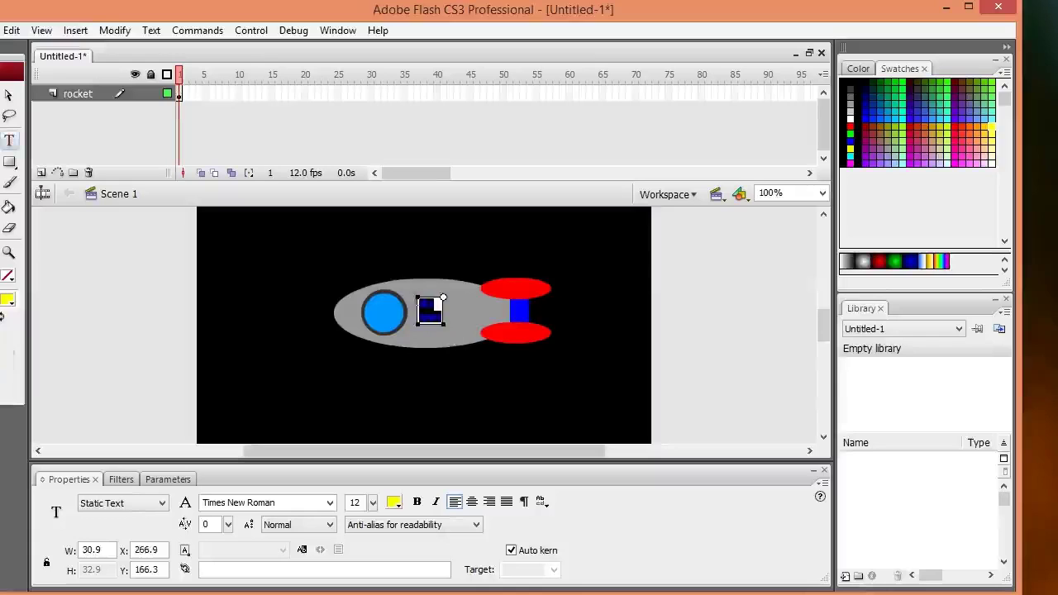
left_click(328, 502)
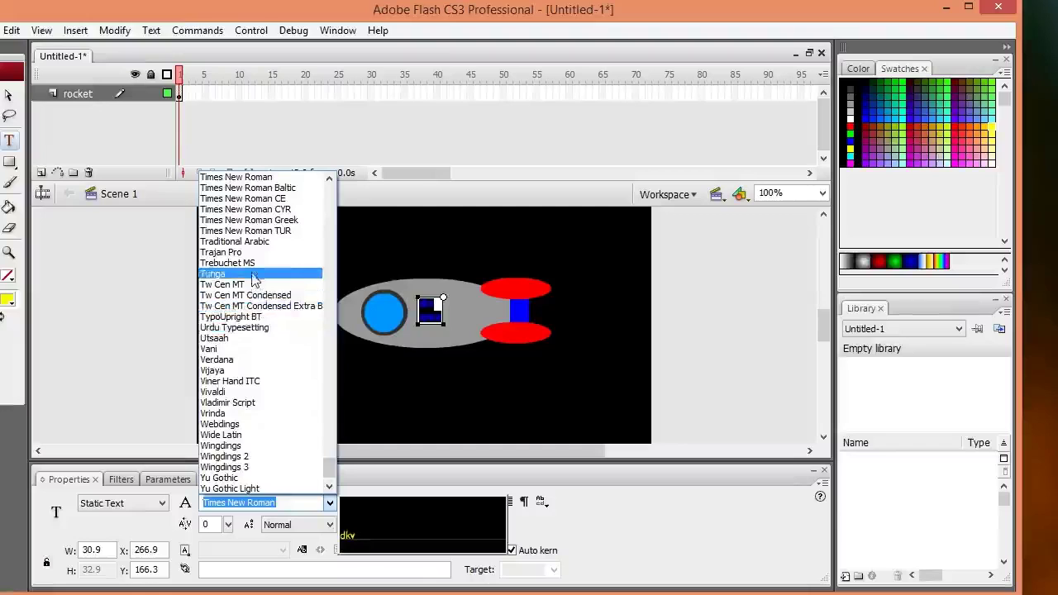
scroll(259, 223, "up", 1)
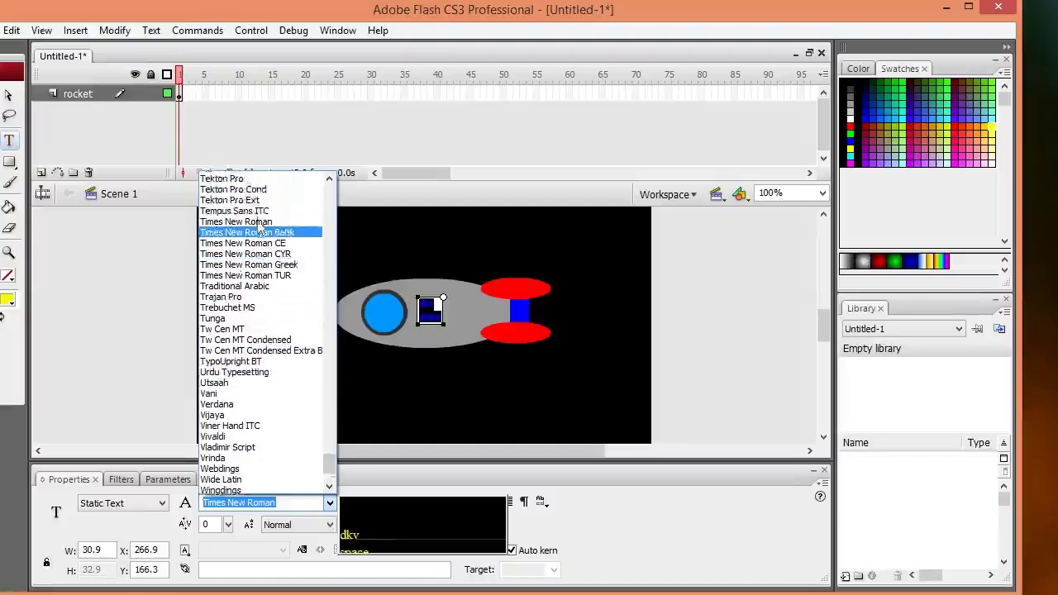
scroll(258, 224, "up", 15)
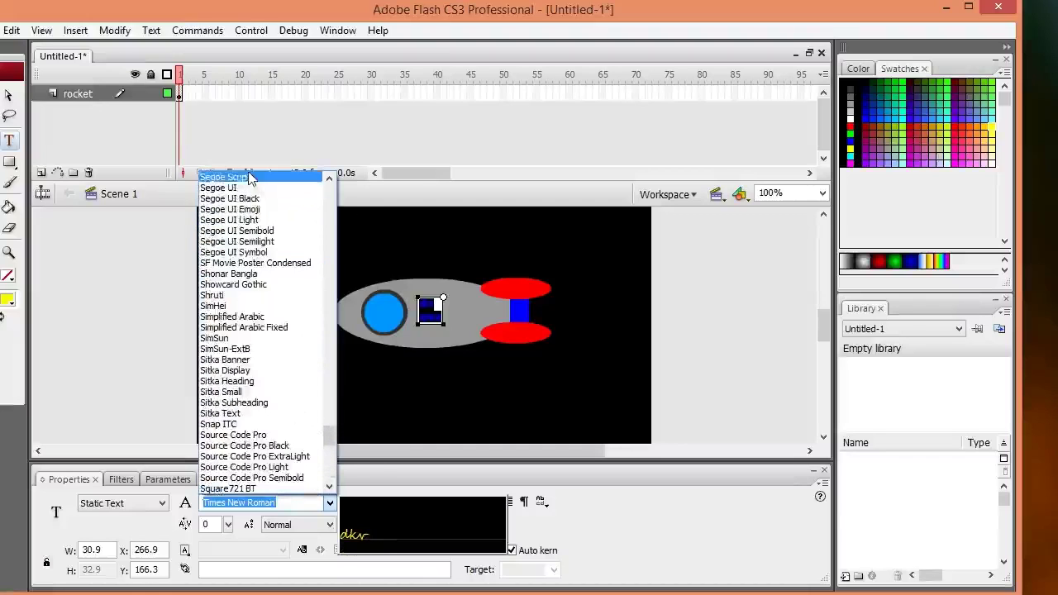
scroll(253, 199, "up", 5)
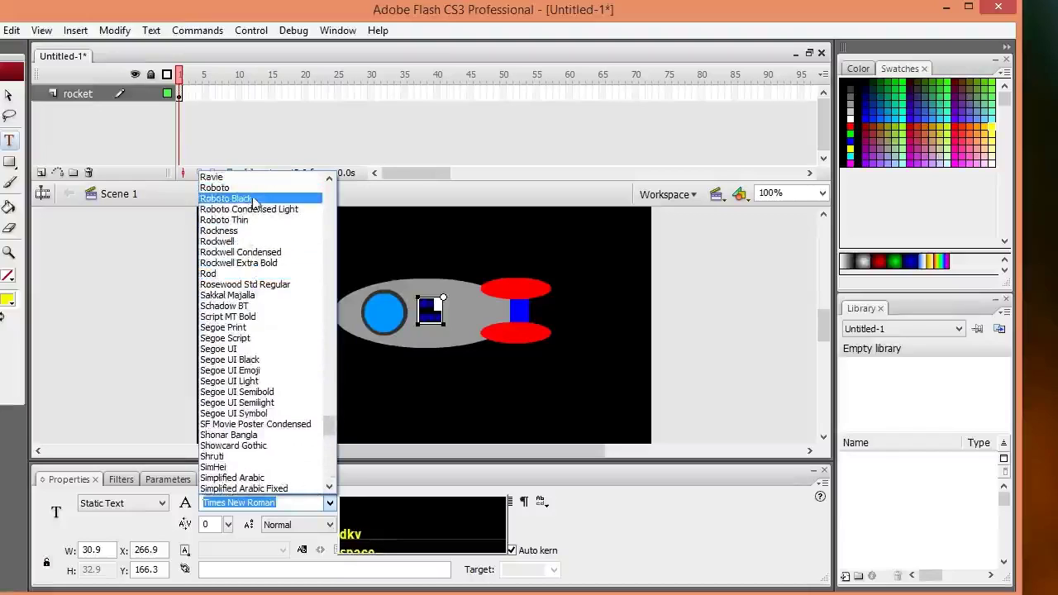
left_click(253, 198)
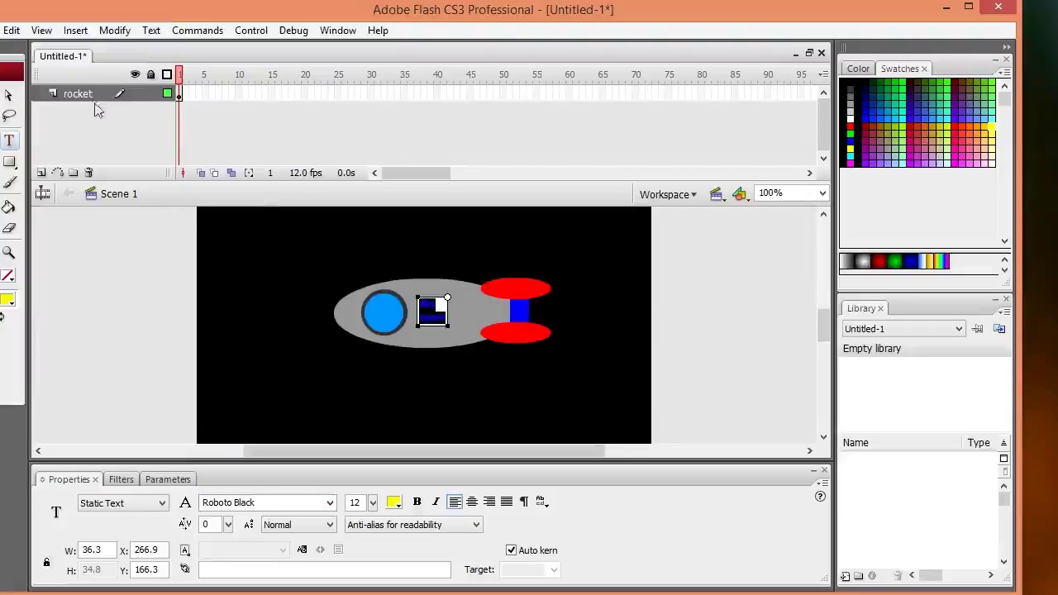
left_click(9, 96)
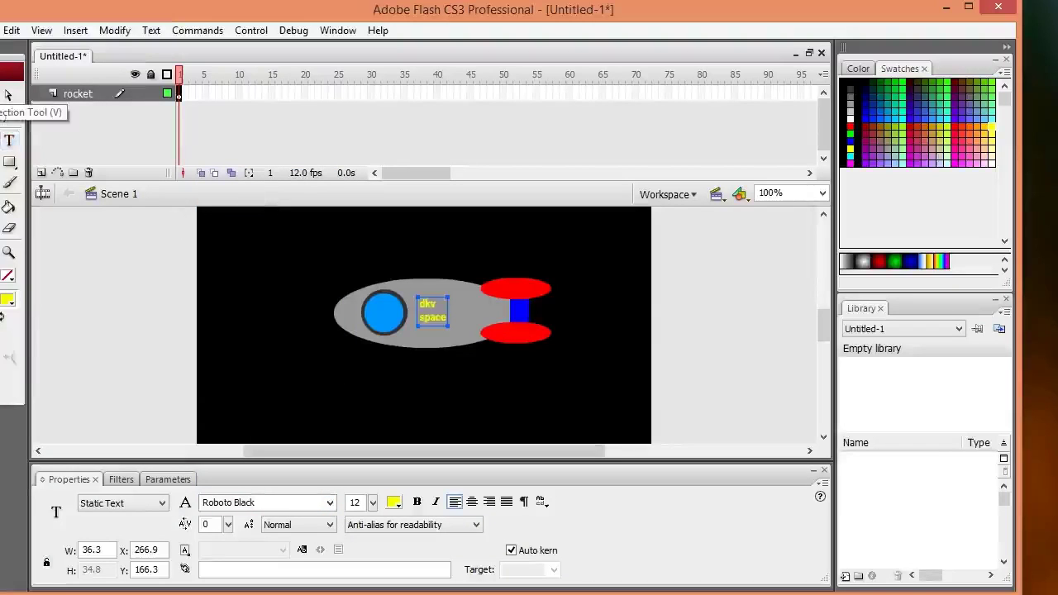
left_click(97, 282)
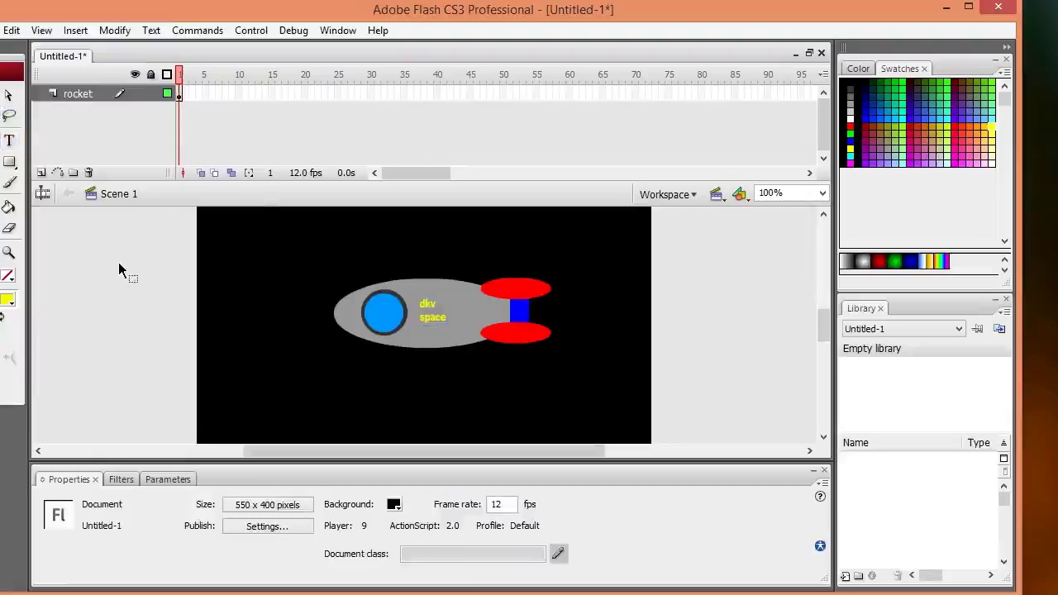
Draw a small horizontal rectangle in the empty area above and in front of the rocket's nose and fill it red
left_click(9, 162)
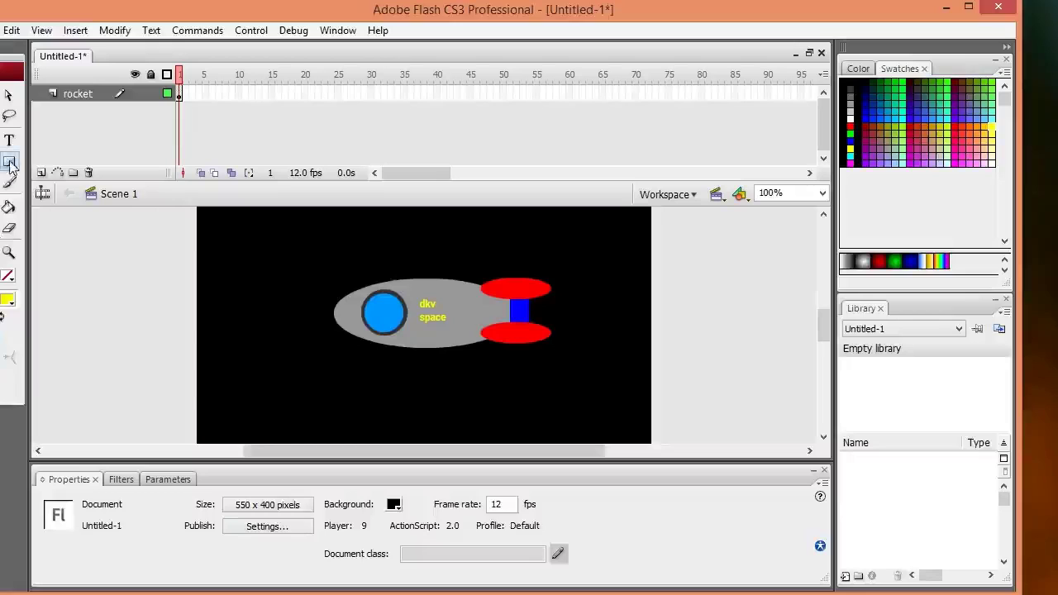
left_click_drag(217, 253, 254, 263)
left_click(8, 300)
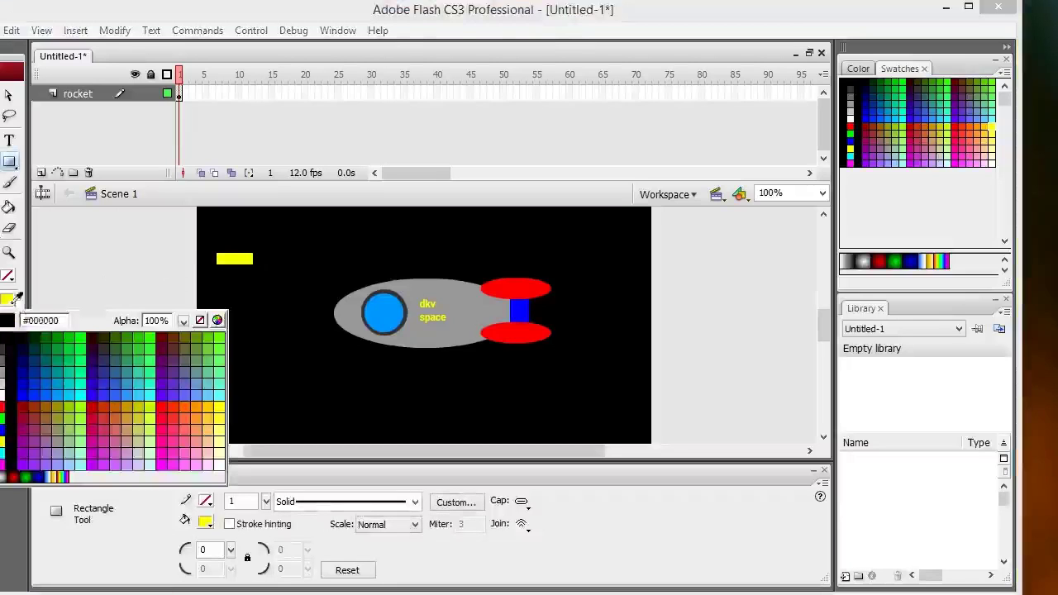
left_click(7, 401)
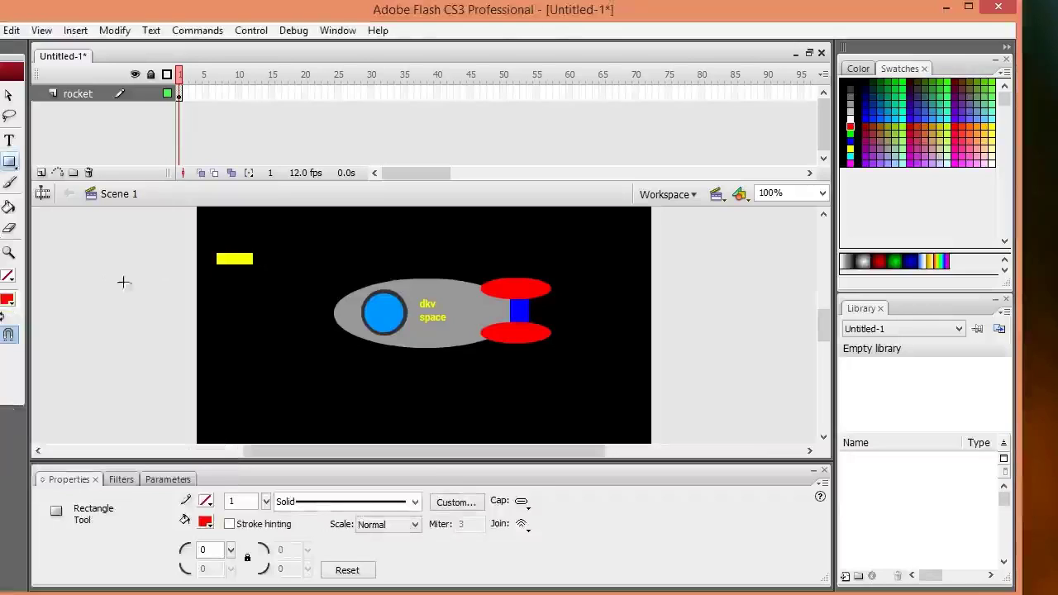
left_click(9, 206)
left_click(225, 257)
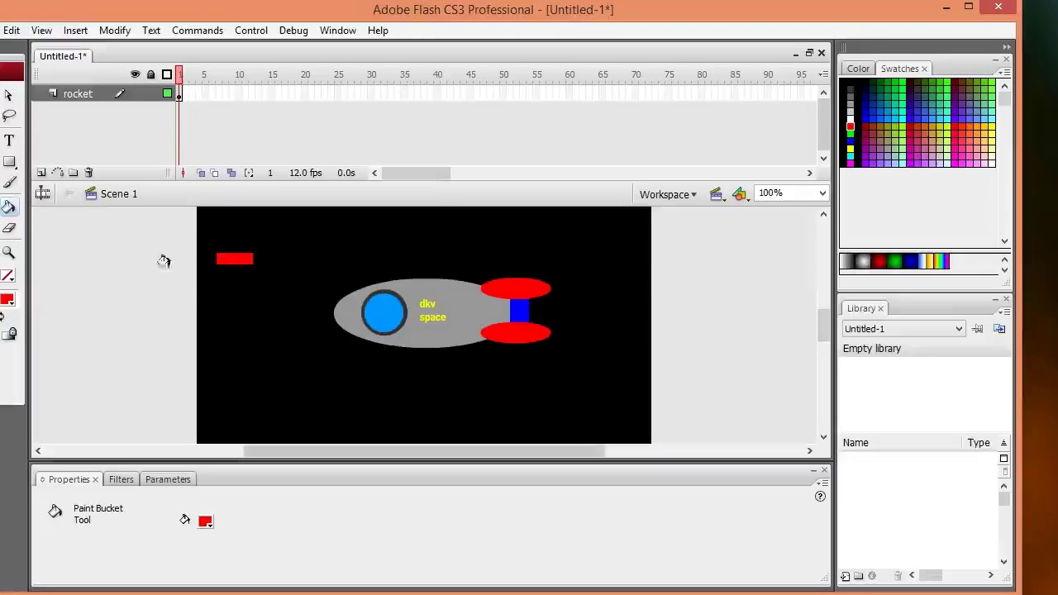
left_click(8, 95)
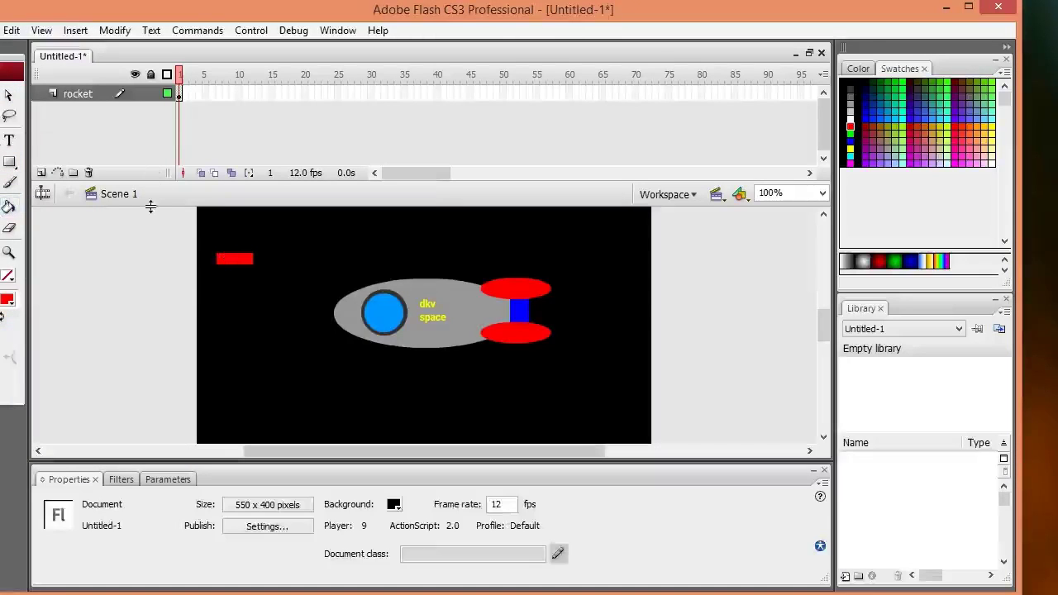
Duplicate the small red rectangle, place the copy directly beneath the original and fill it white
left_click(244, 260)
key("ctrl+c")
key("ctrl+v")
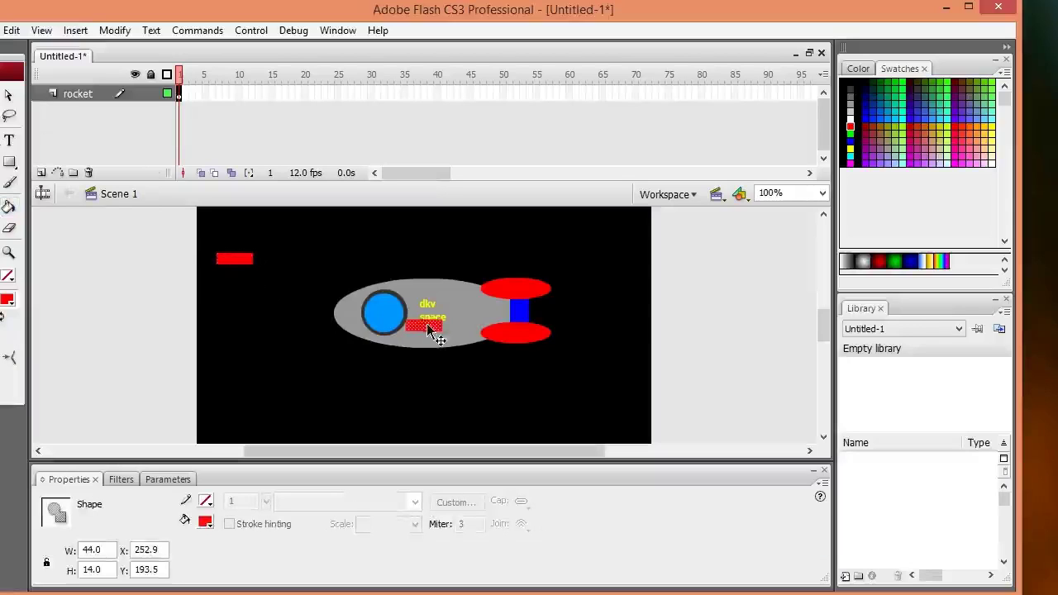
left_click_drag(425, 326, 239, 273)
left_click(6, 300)
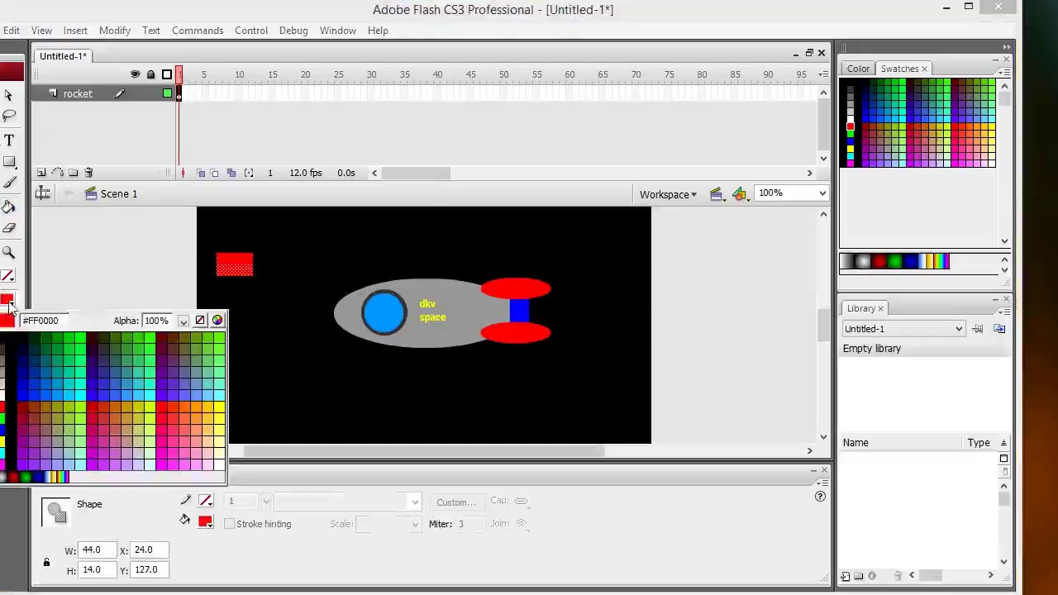
left_click(2, 387)
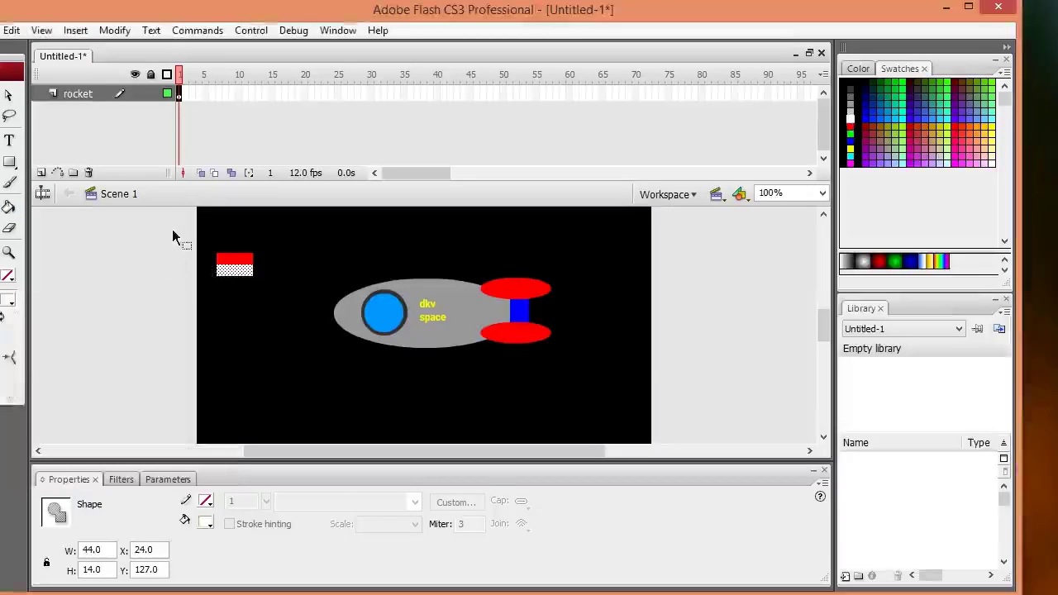
left_click(298, 267)
left_click(244, 271)
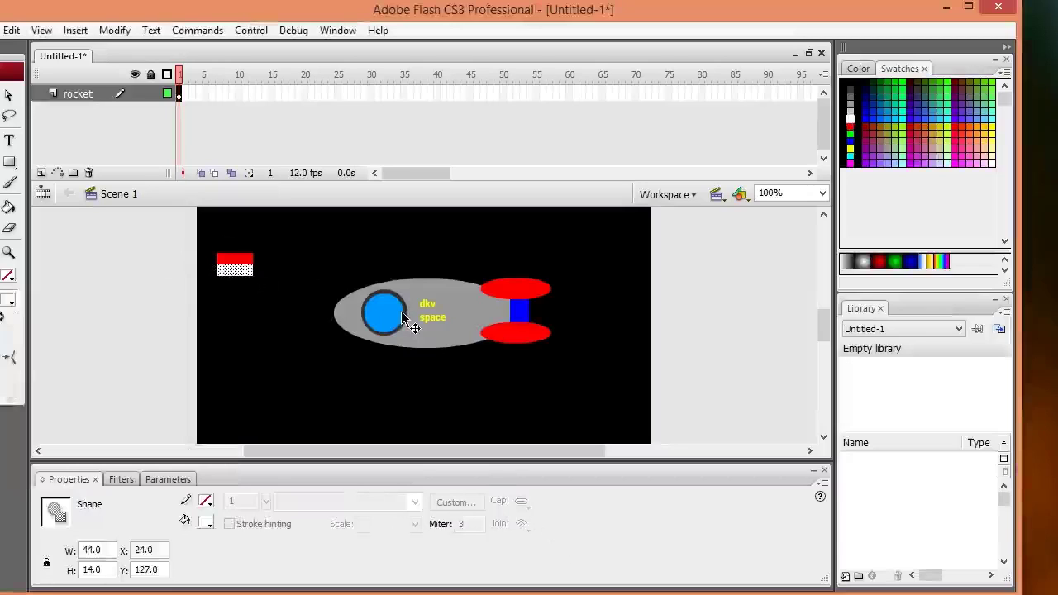
key("Left")
key("Right")
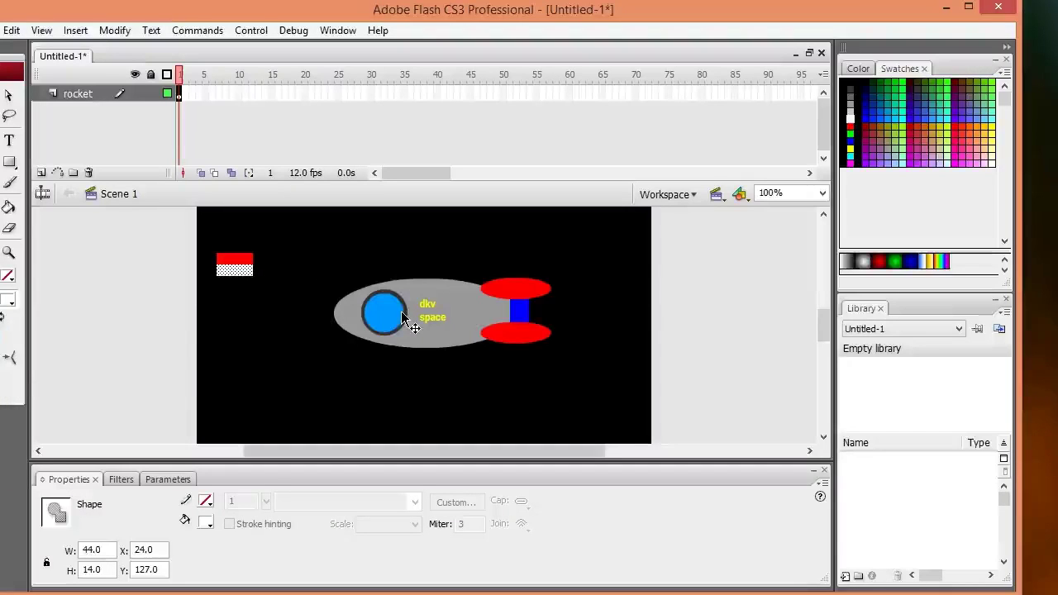
left_click(118, 233)
left_click(231, 272)
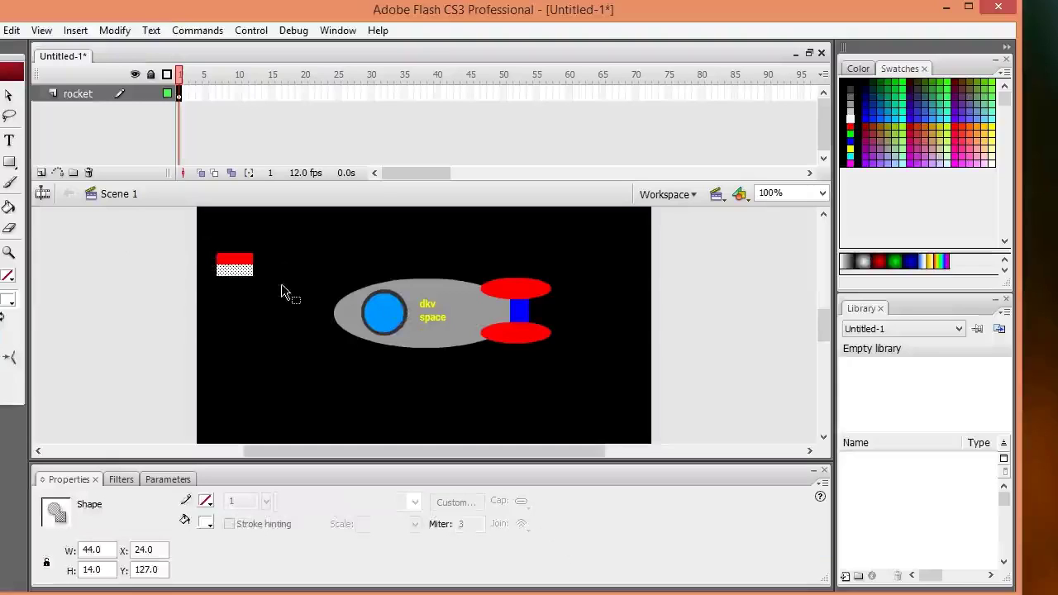
Scale the red-and-white flag to 27 by 21 pixels with Free Transform and place it on the rocket's body beside the "dkv space" text
left_click_drag(177, 243, 306, 331)
left_click(3, 122)
left_click_drag(256, 279, 239, 271)
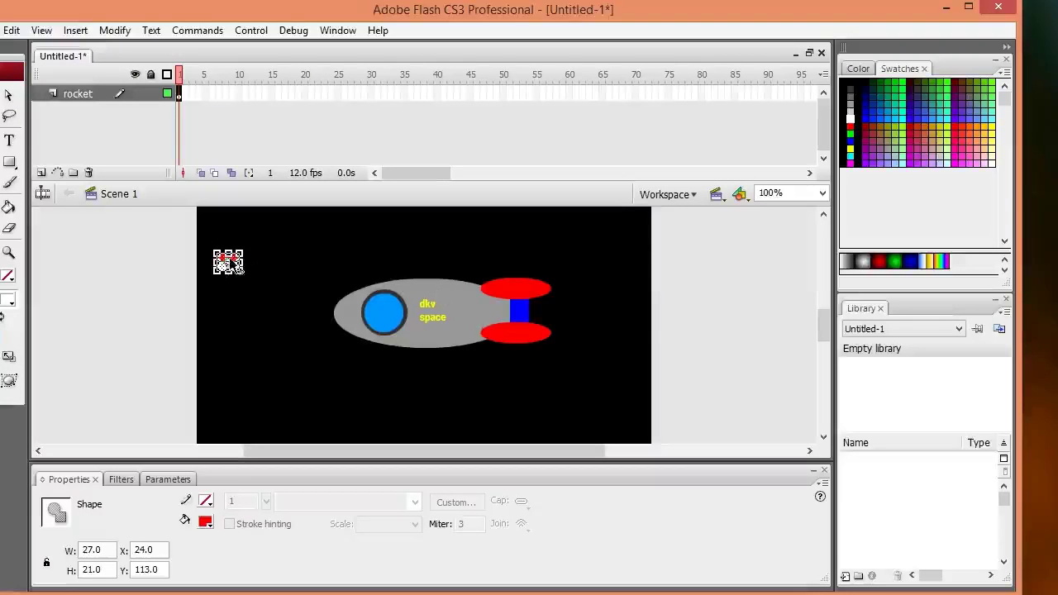
left_click_drag(232, 266, 471, 316)
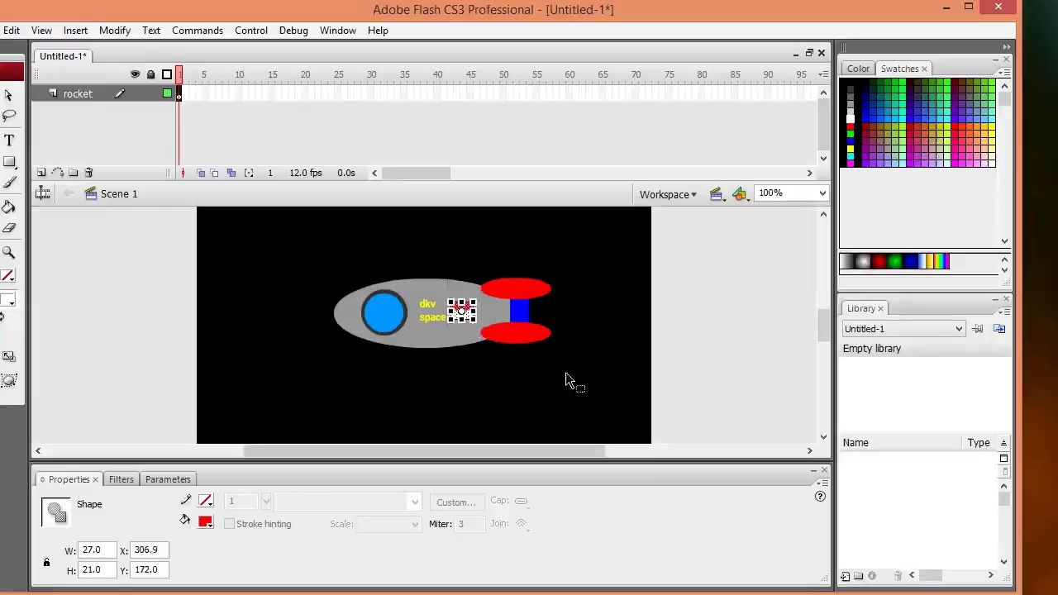
left_click(738, 369)
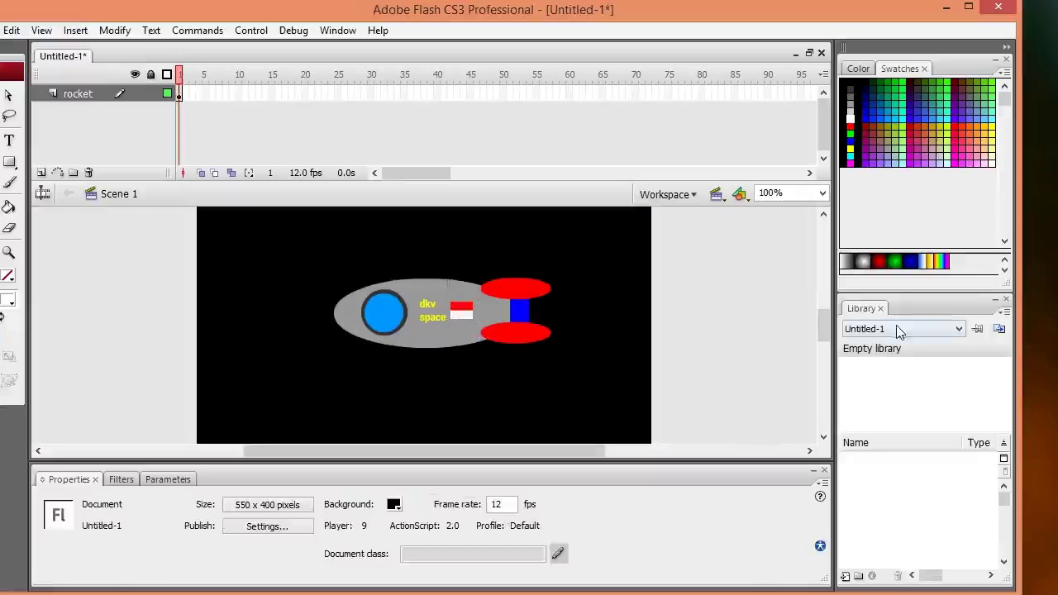
Convert the whole rocket drawing to a movie clip symbol named "rocket terbang"
left_click_drag(699, 364, 322, 252)
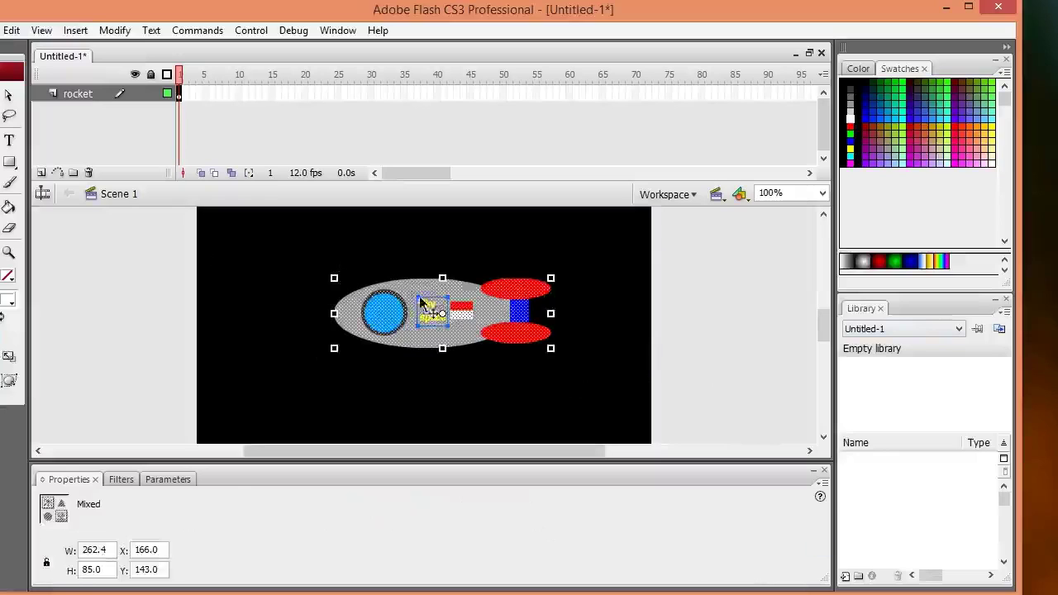
right_click(442, 315)
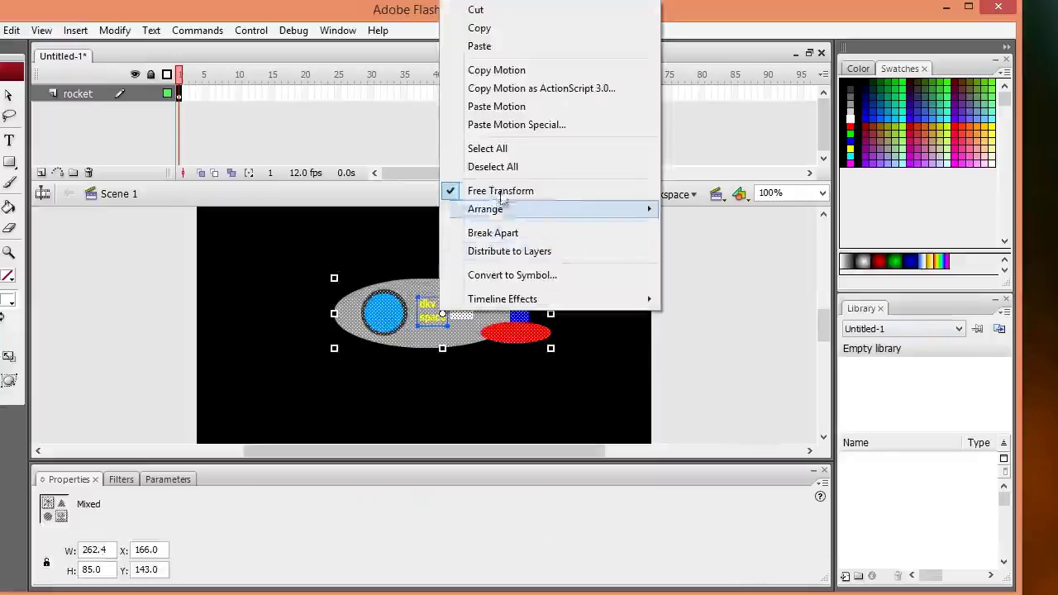
left_click(508, 275)
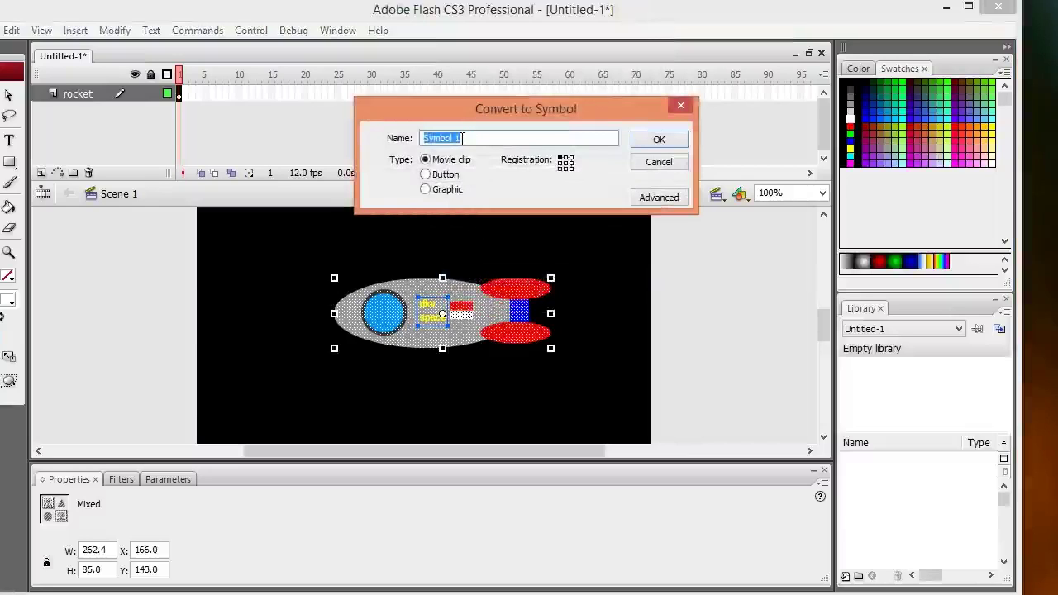
type("rocket terbang")
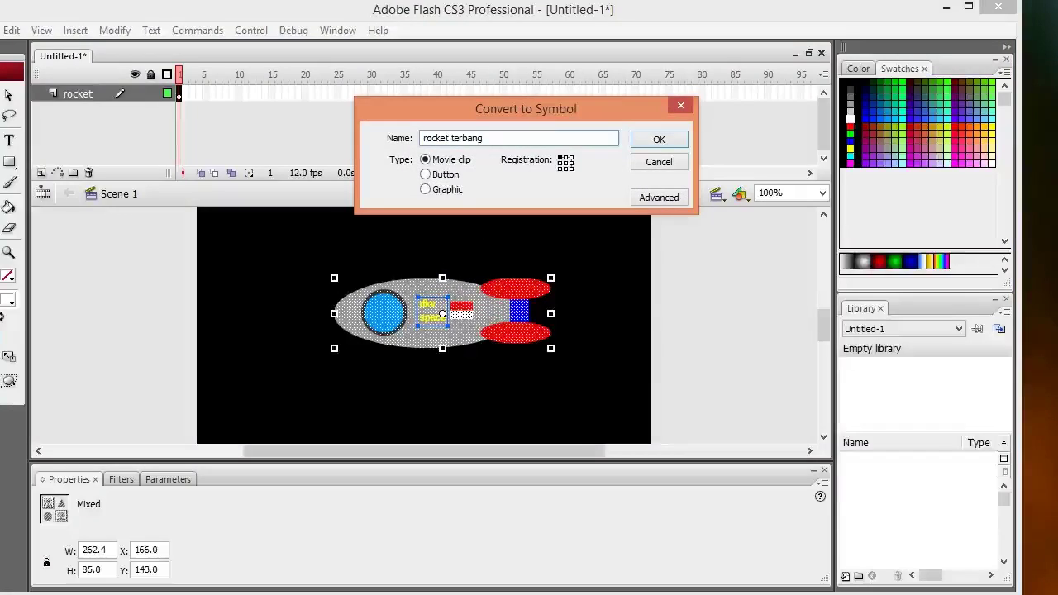
left_click(661, 140)
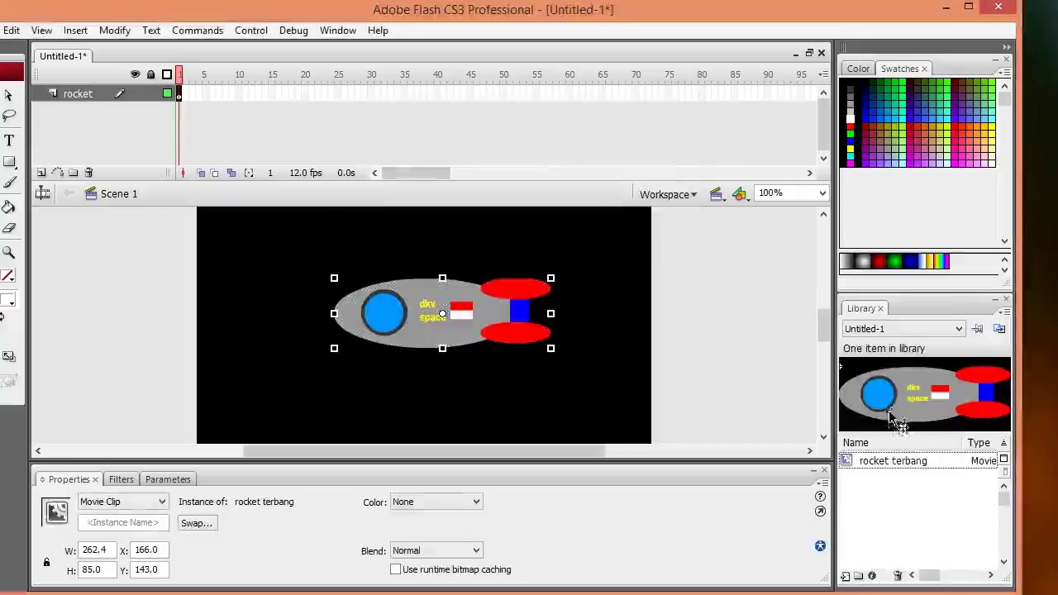
Move the rocket instance on the stage to about X 94, Y 135 and deselect it
left_click(510, 346)
left_click_drag(474, 338, 513, 325)
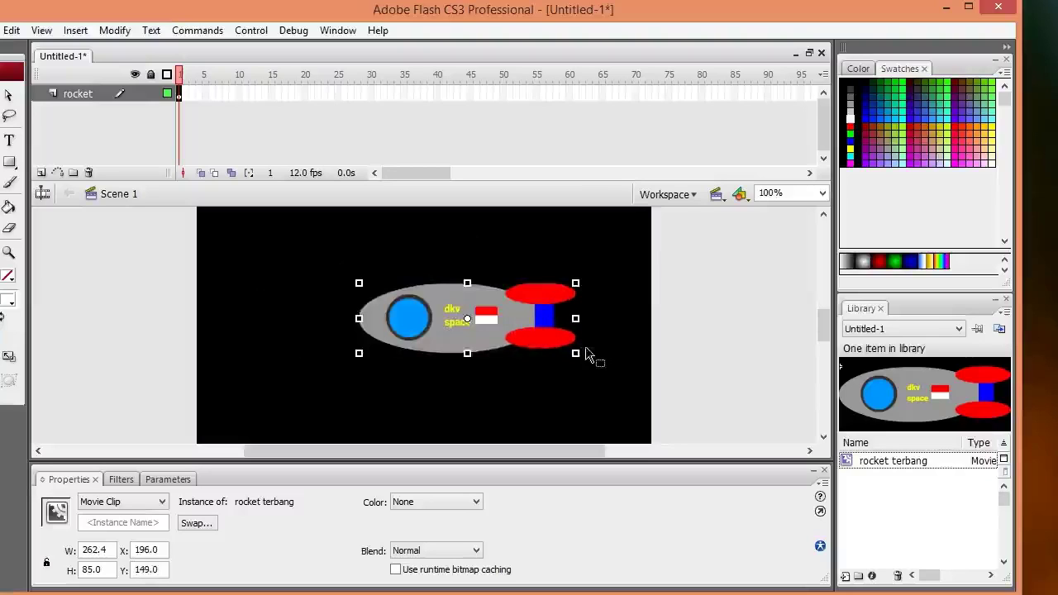
left_click_drag(547, 327, 463, 315)
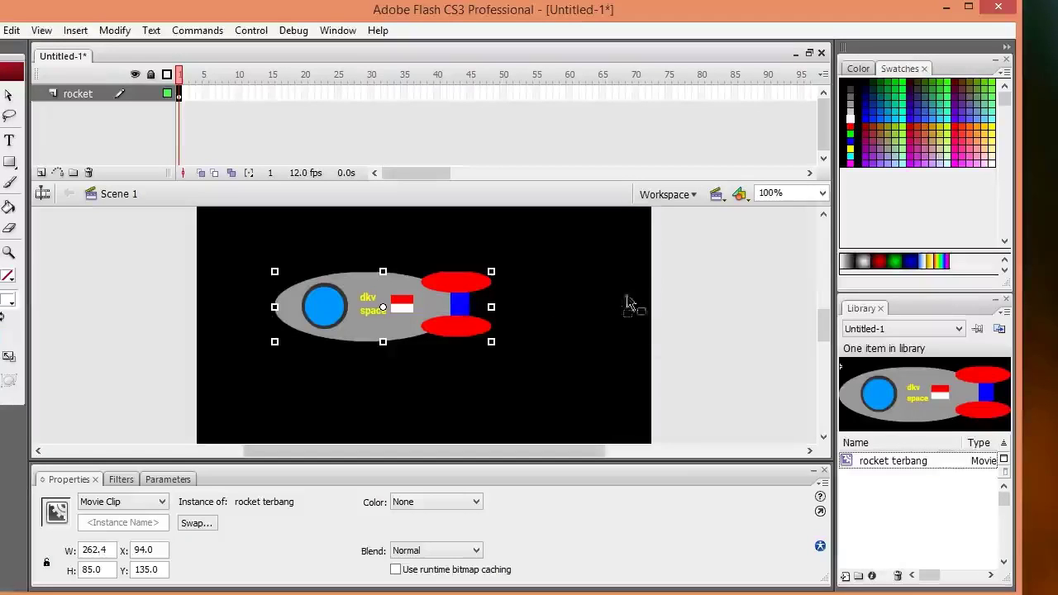
left_click(565, 345)
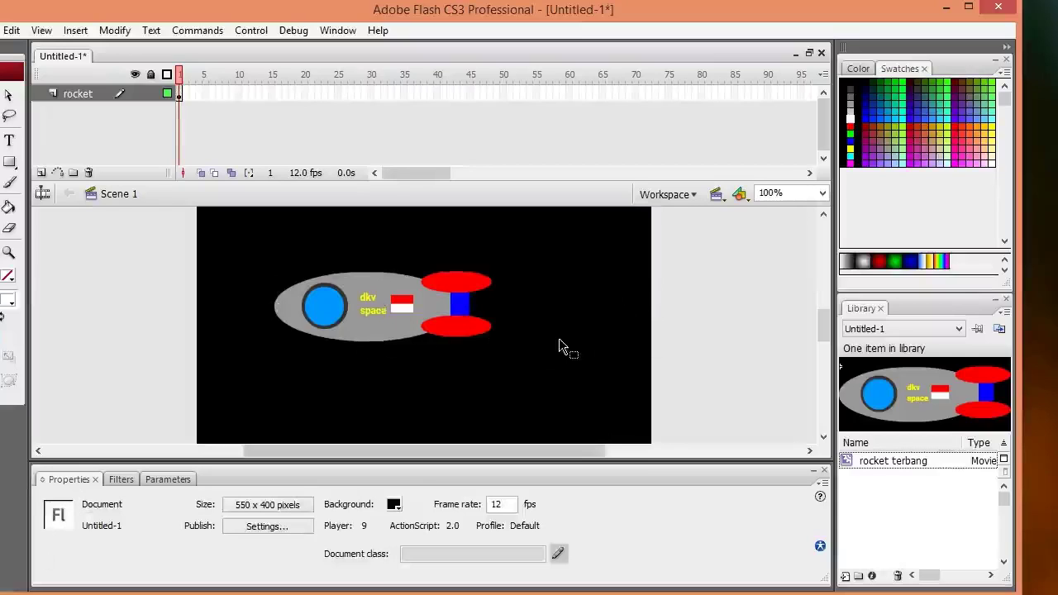
Open the rocket movie clip for editing in place and rename its layer as "roket"
left_click(363, 326)
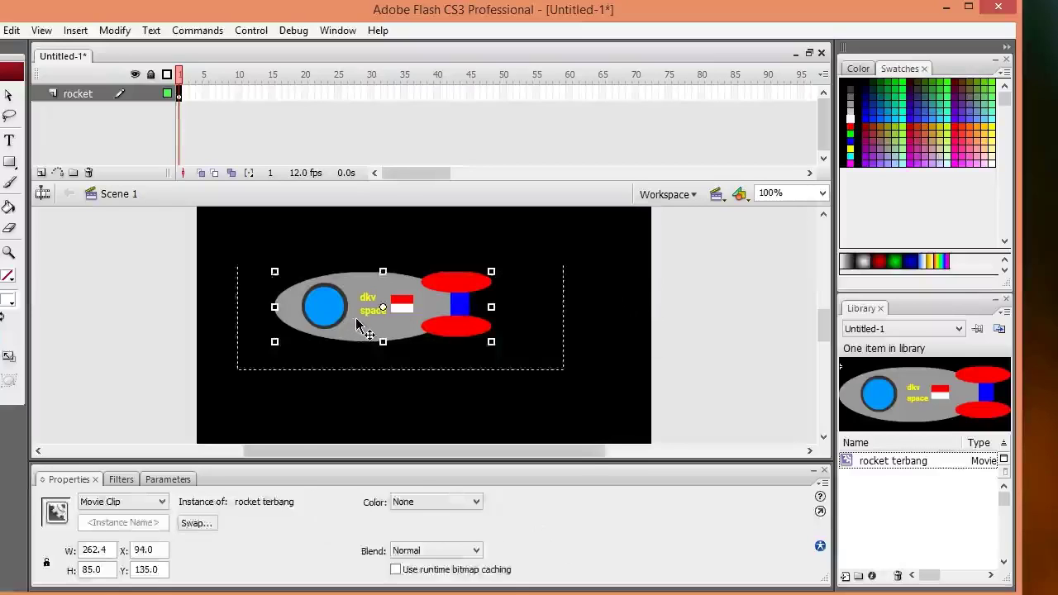
double_click(356, 320)
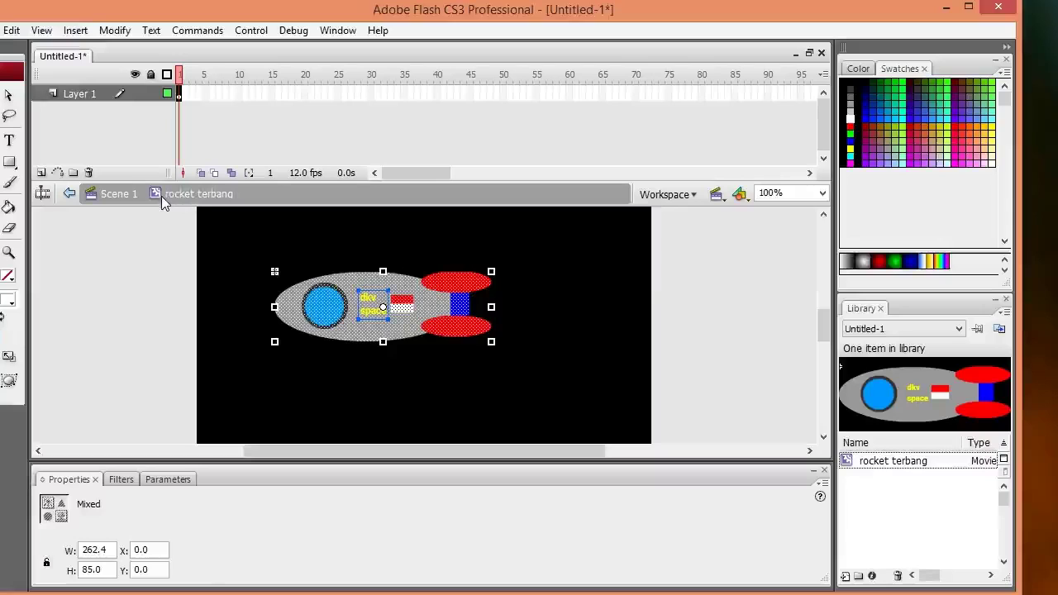
double_click(101, 94)
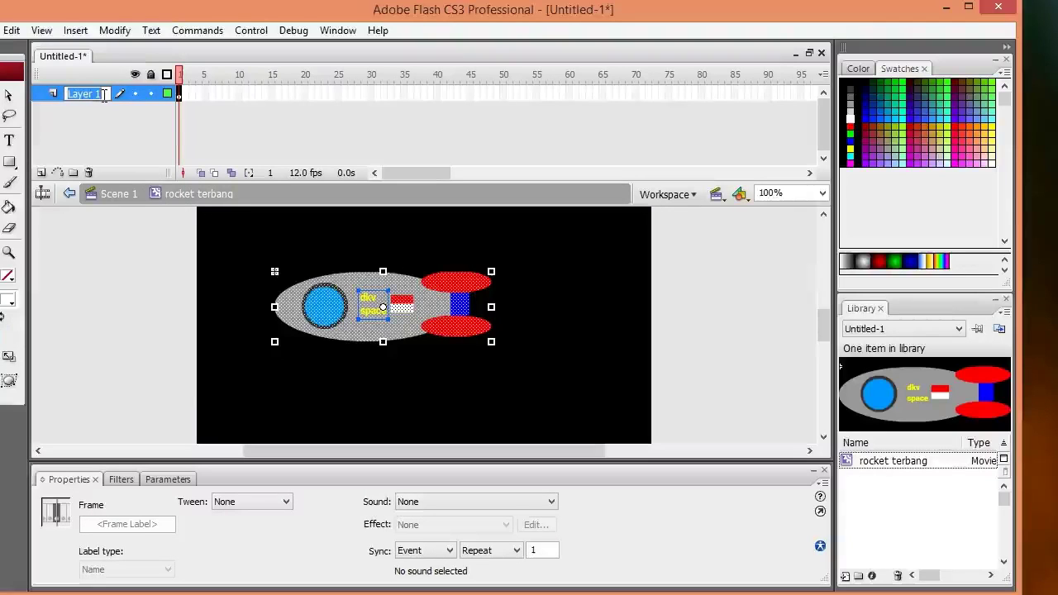
type("roket")
key("Return")
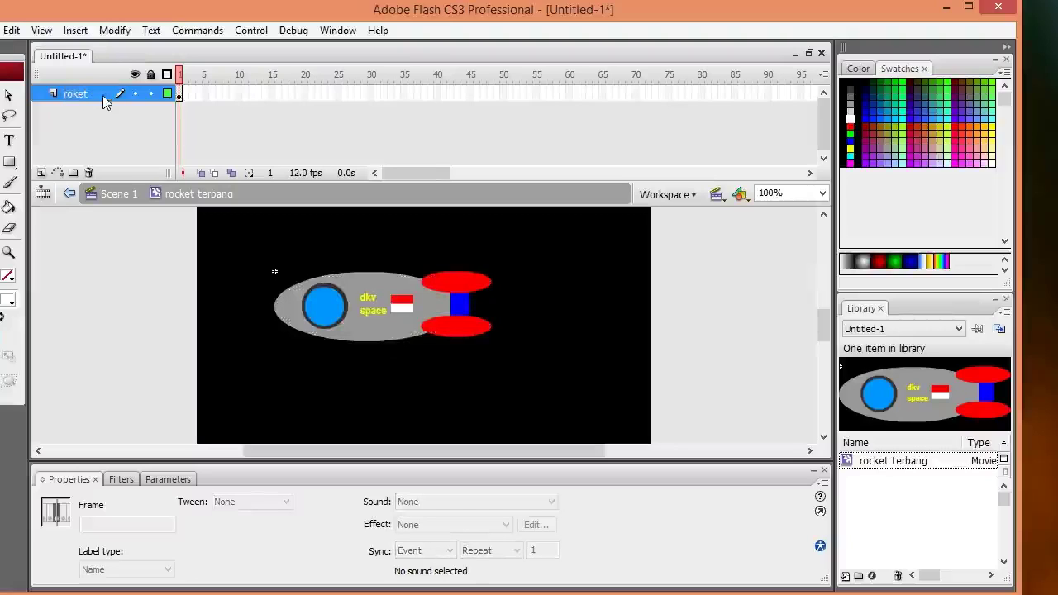
Add a layer named "api" beneath the roket layer and lock the roket layer
left_click(44, 178)
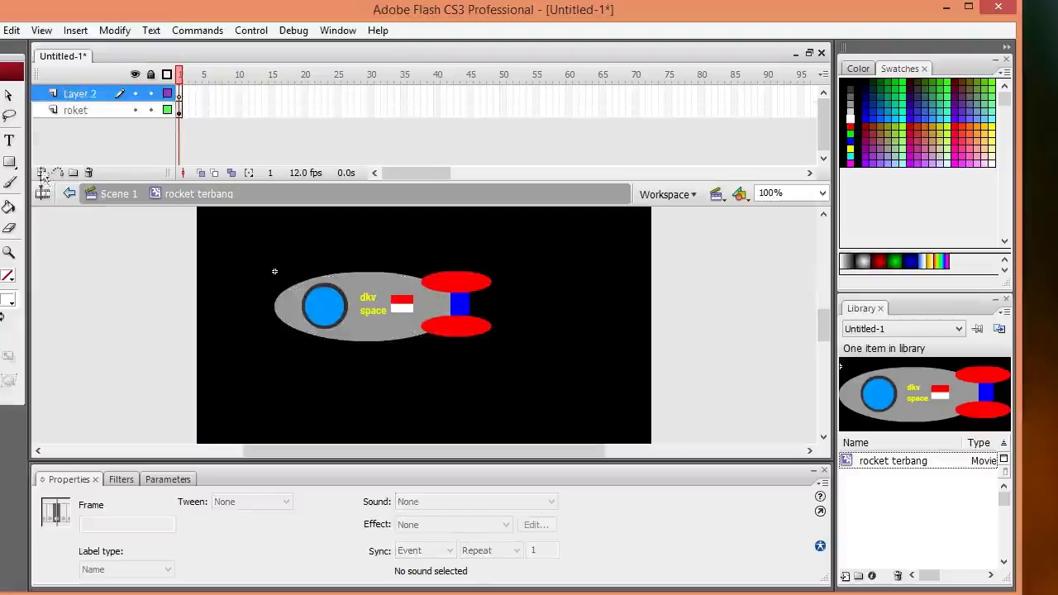
left_click_drag(95, 96, 86, 128)
double_click(82, 110)
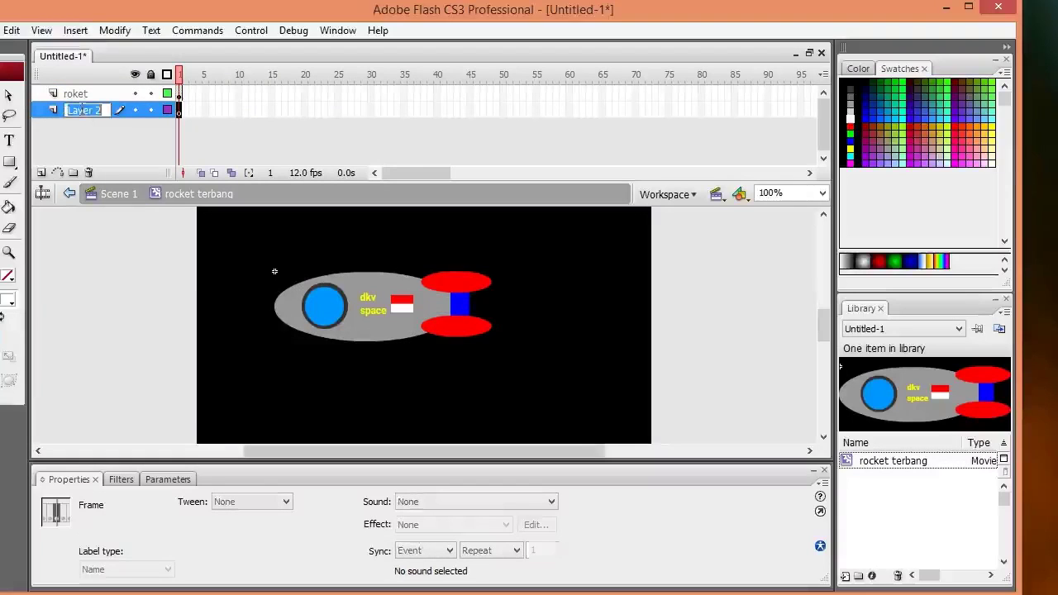
type("ao")
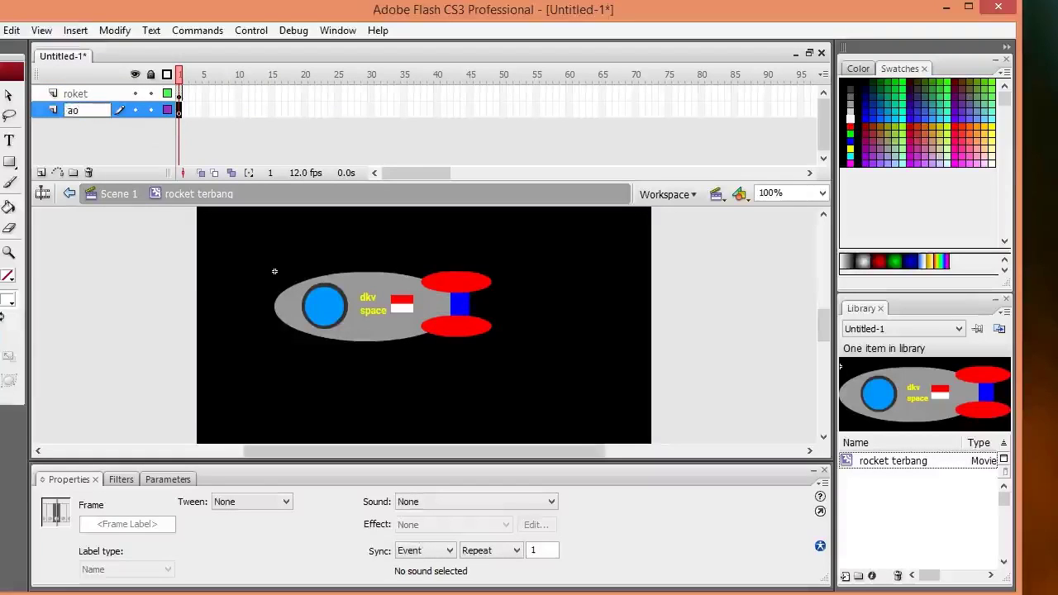
type("i")
key("Return")
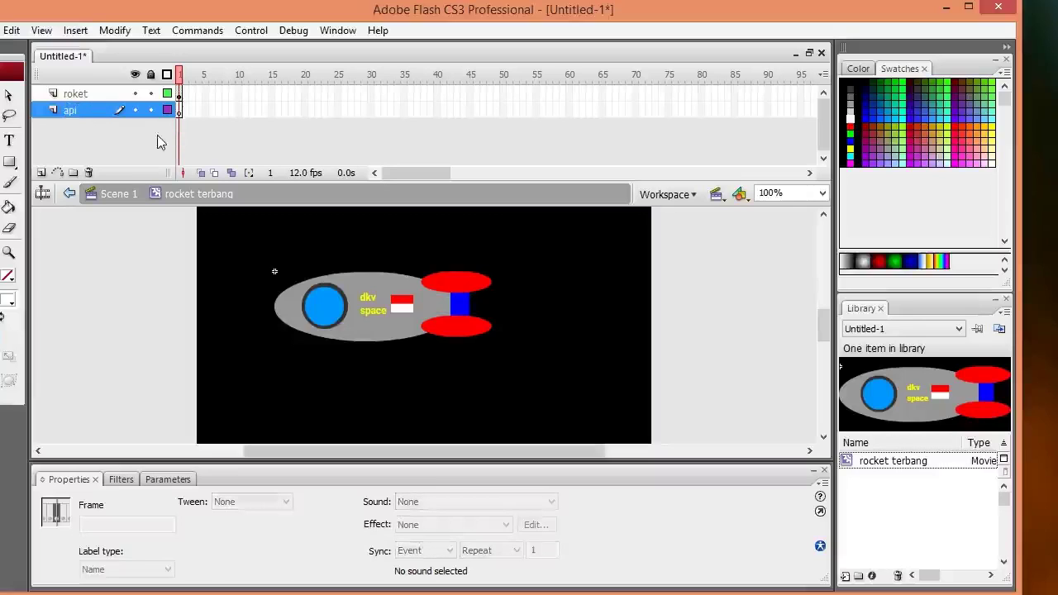
left_click(152, 94)
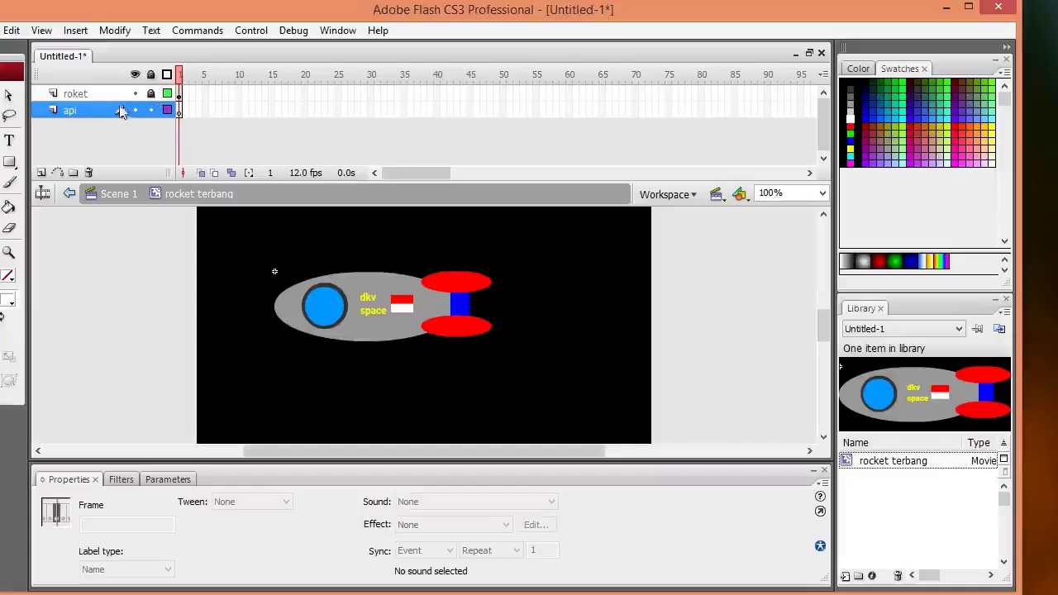
Set up the Brush tool on the api layer with an orange fill, the third-smallest brush size and a round brush shape
left_click(77, 112)
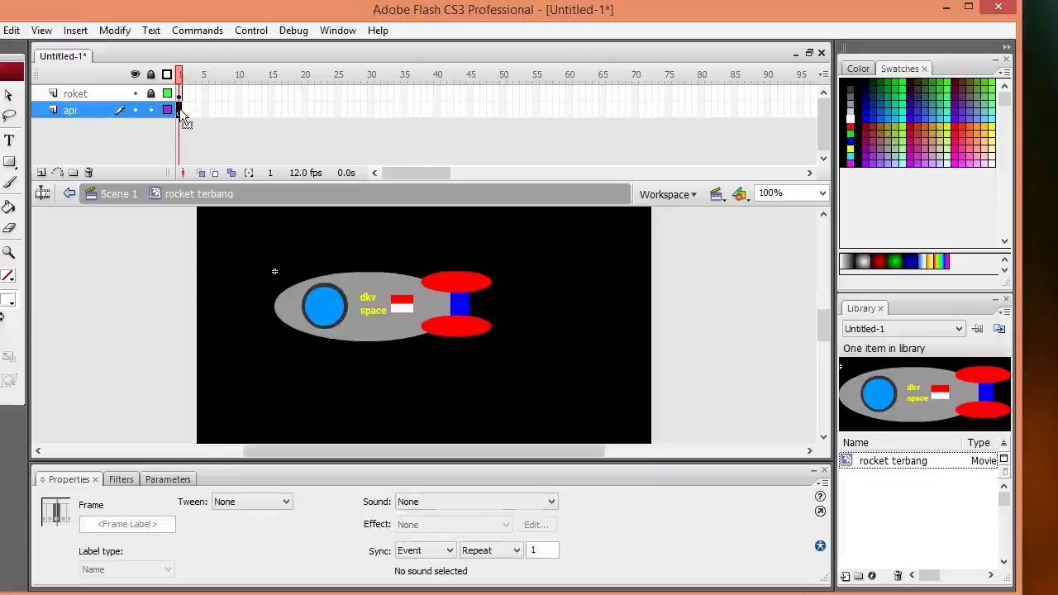
left_click(15, 187)
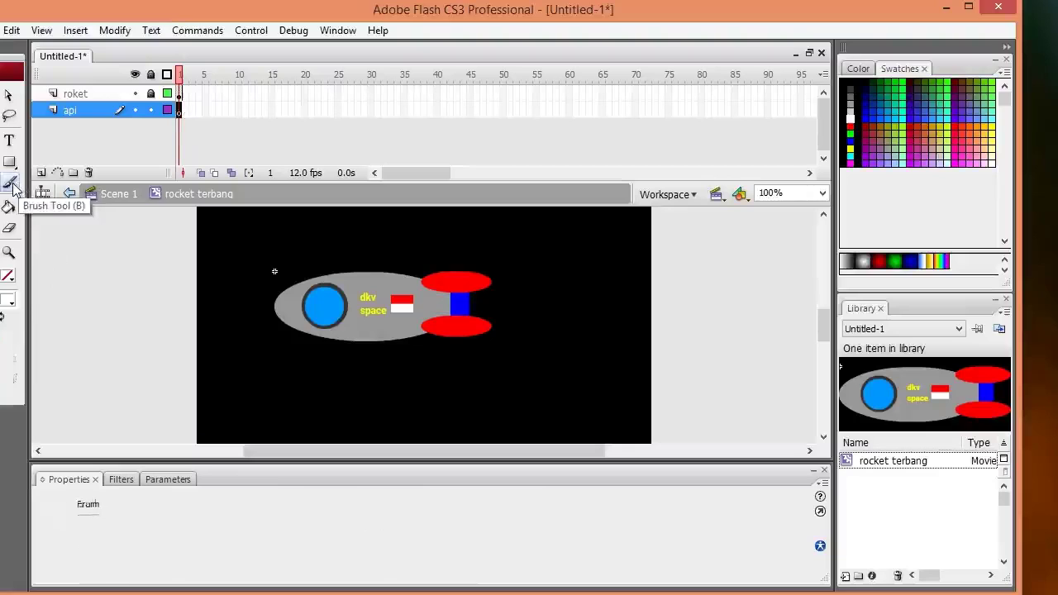
left_click(9, 301)
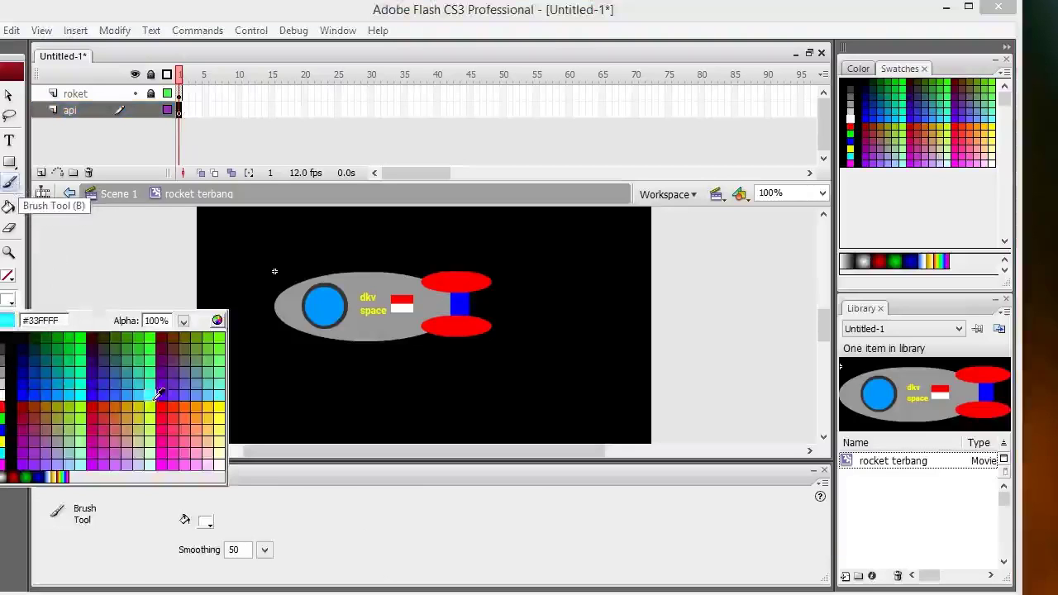
left_click(199, 403)
left_click(10, 376)
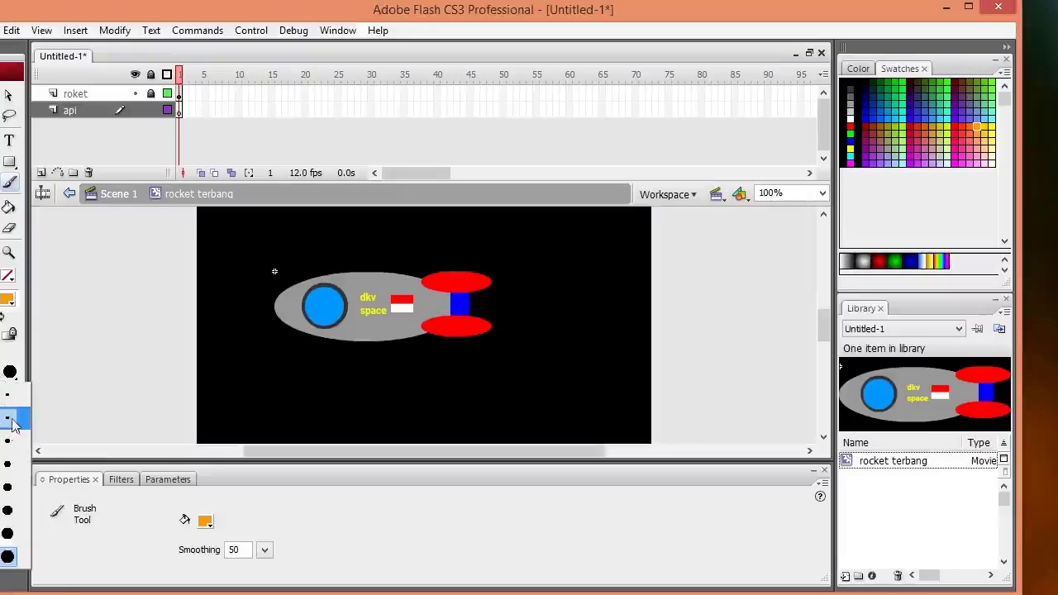
left_click(10, 438)
left_click(11, 374)
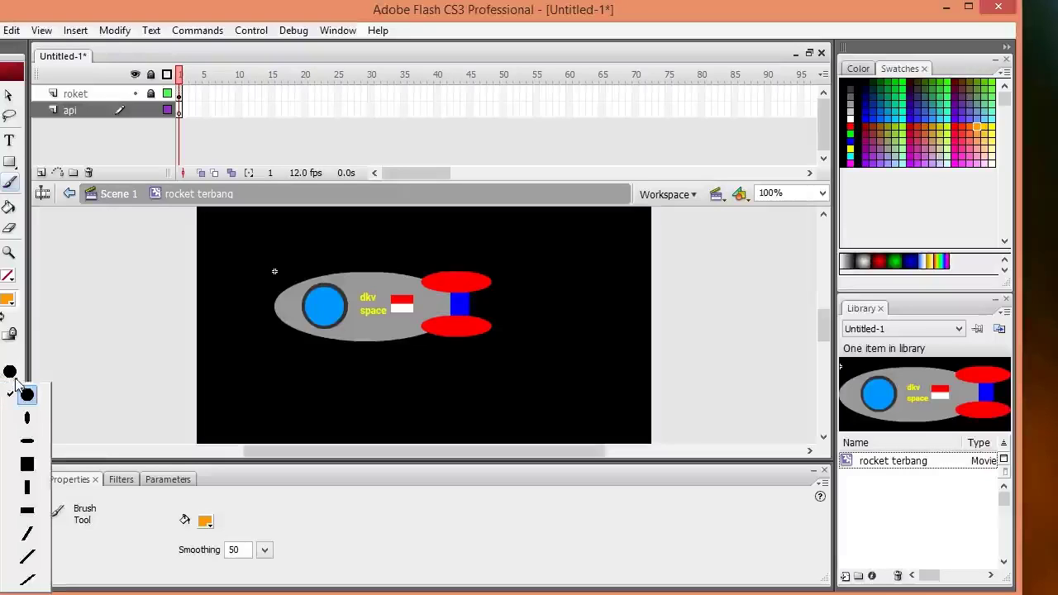
left_click(28, 394)
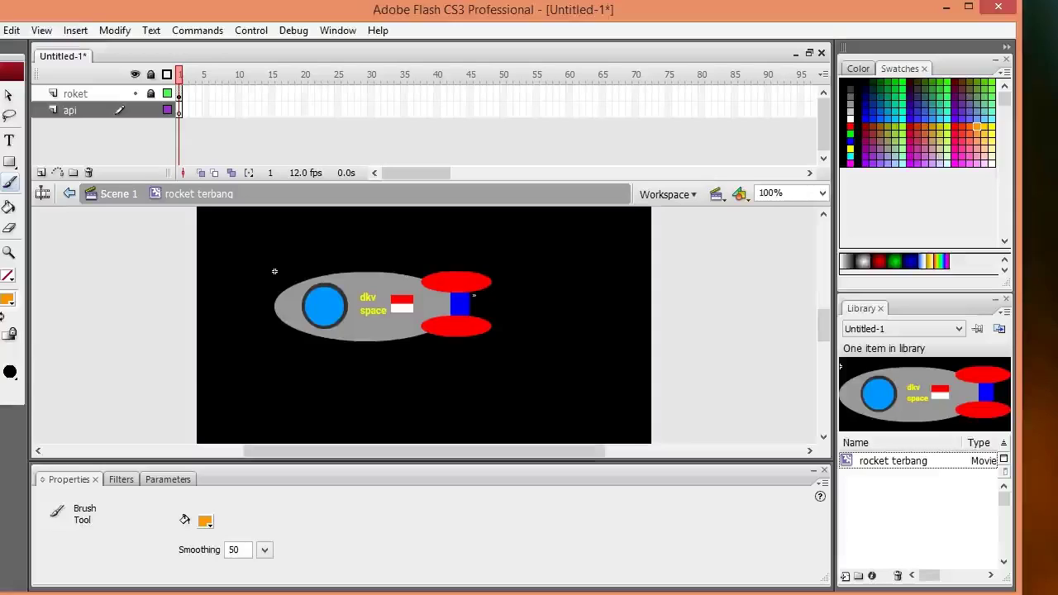
Paint a closed, jagged orange flame outline behind the rocket's blue engine in the api layer's first frame
left_click(178, 111)
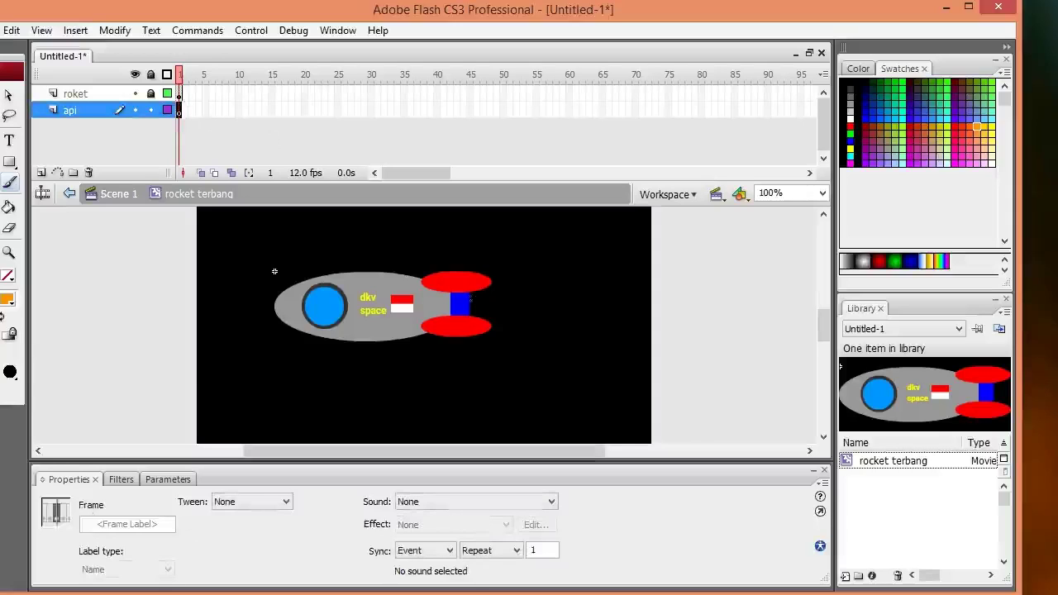
mouse_move(471, 296)
left_mouse_down()
mouse_move(507, 282)
mouse_move(537, 286)
mouse_move(529, 297)
mouse_move(597, 302)
mouse_move(533, 314)
mouse_move(554, 323)
mouse_move(489, 319)
mouse_move(494, 284)
mouse_move(520, 279)
mouse_move(594, 300)
mouse_move(531, 311)
mouse_move(546, 319)
mouse_move(495, 311)
mouse_move(508, 324)
mouse_move(475, 296)
left_mouse_up()
key("ctrl+z")
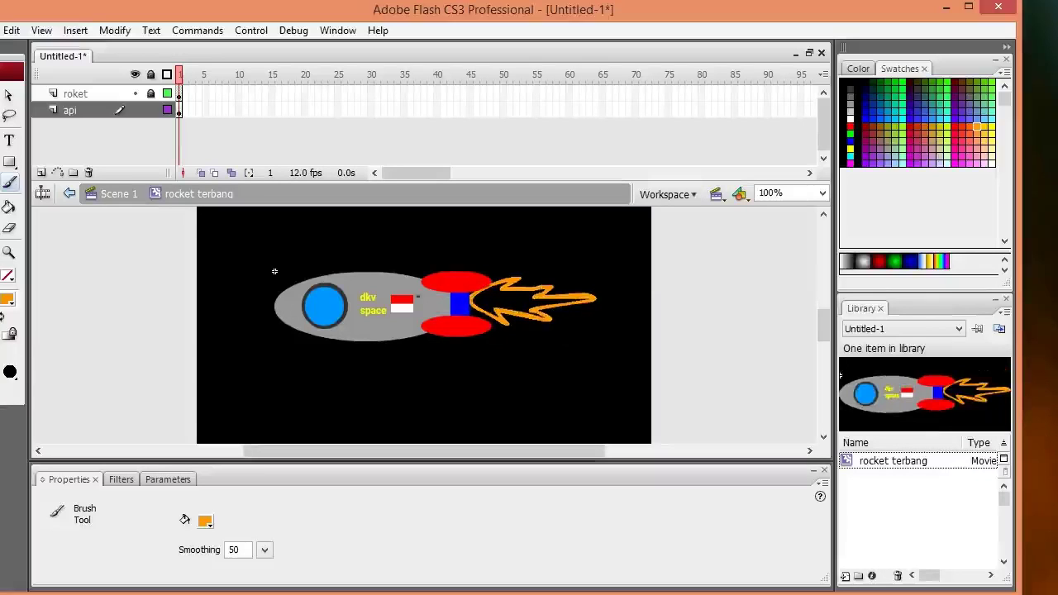
key("v")
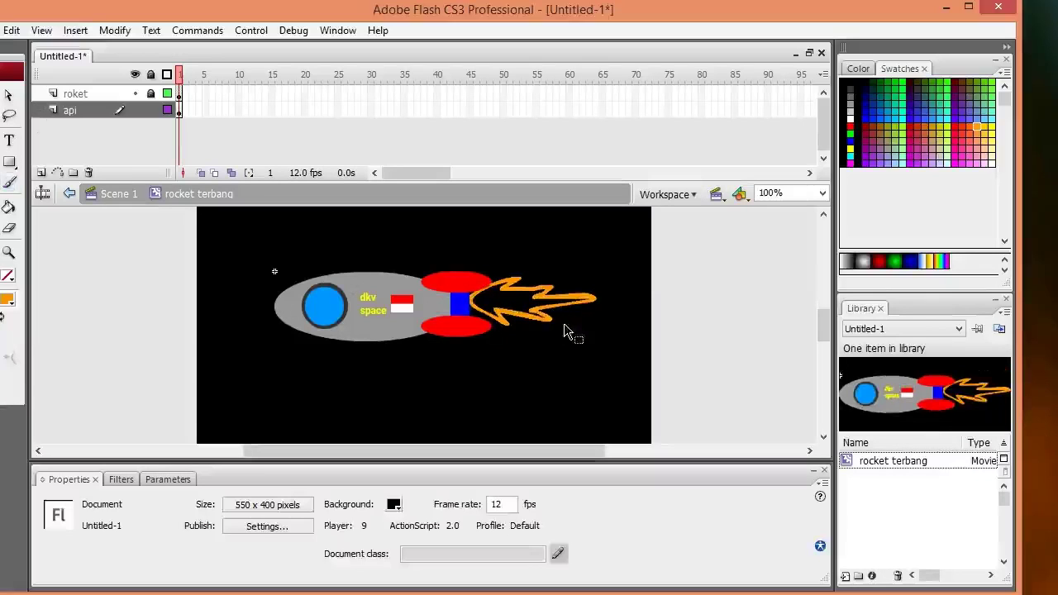
Nudge the orange flame outline down 4 pixels to centre it behind the rocket's blue engine
left_click(515, 321)
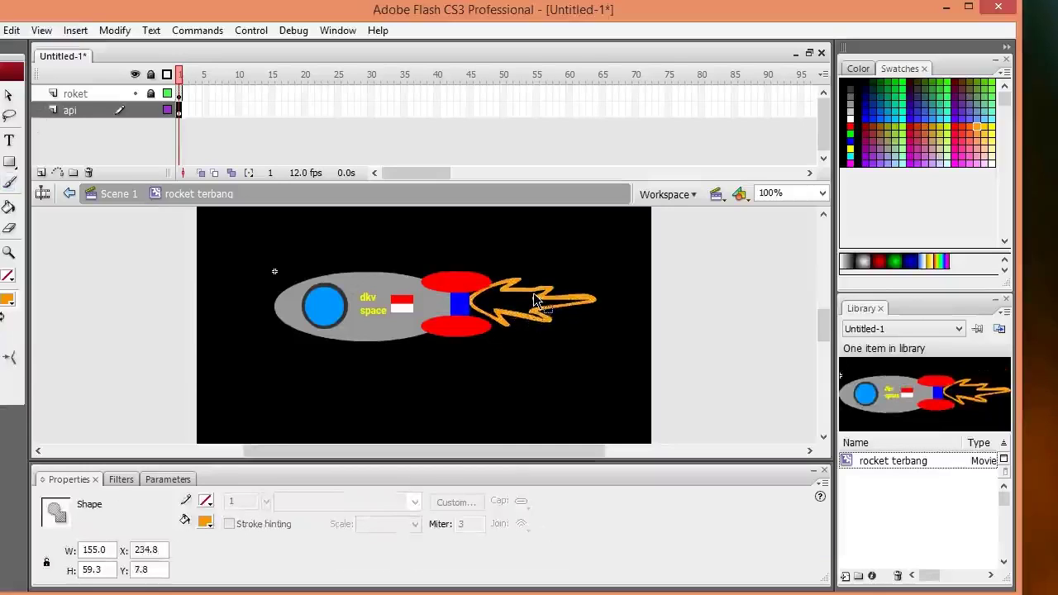
key("Down")
key("Down")
key("Down")
key("Down")
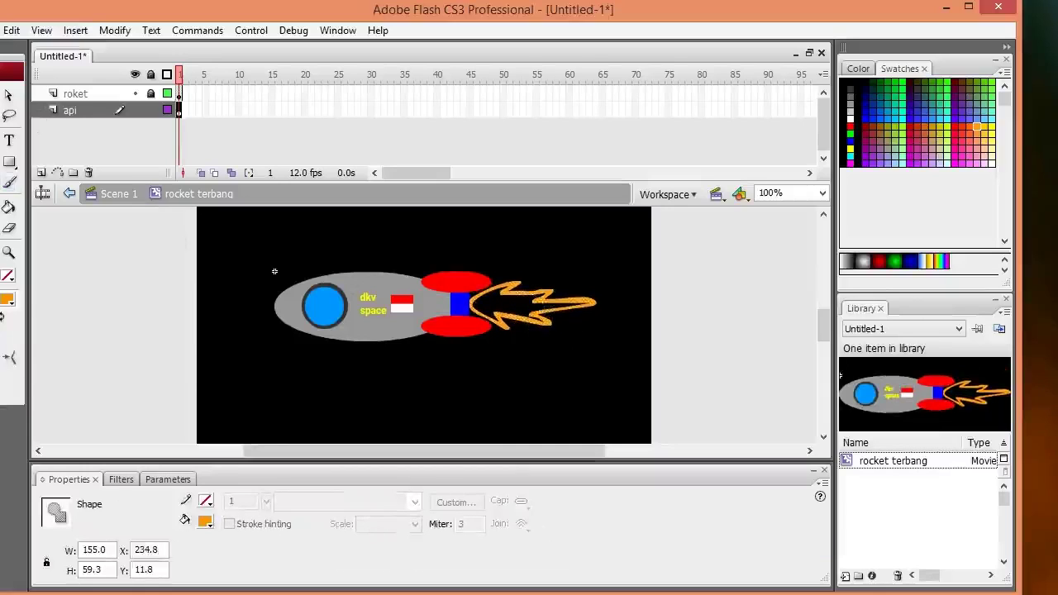
Fill the inside of the flame outline with orange using the Paint Bucket, and deselect the shape
left_click(11, 212)
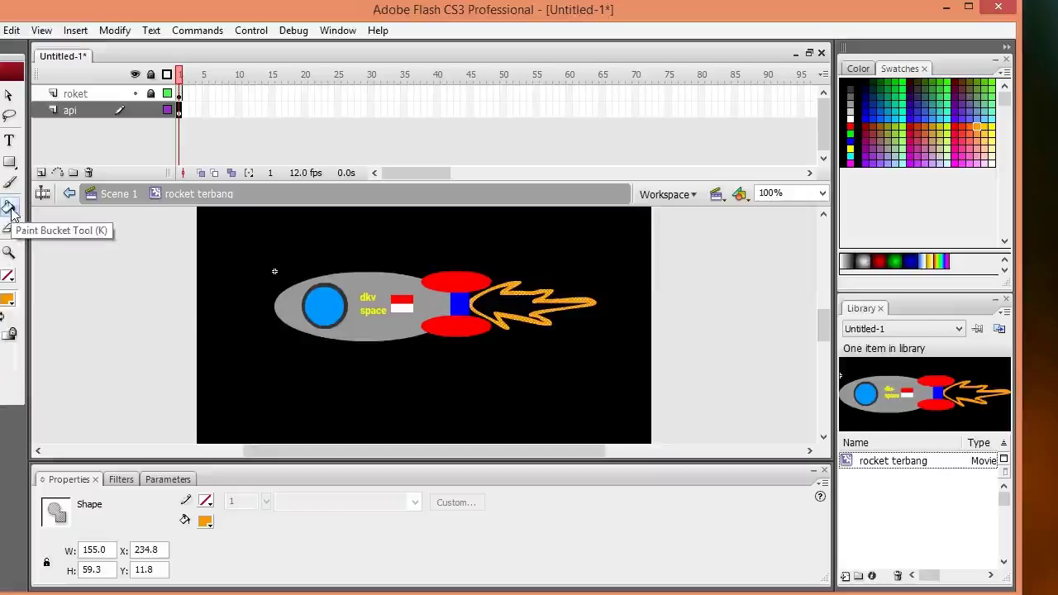
left_click(503, 293)
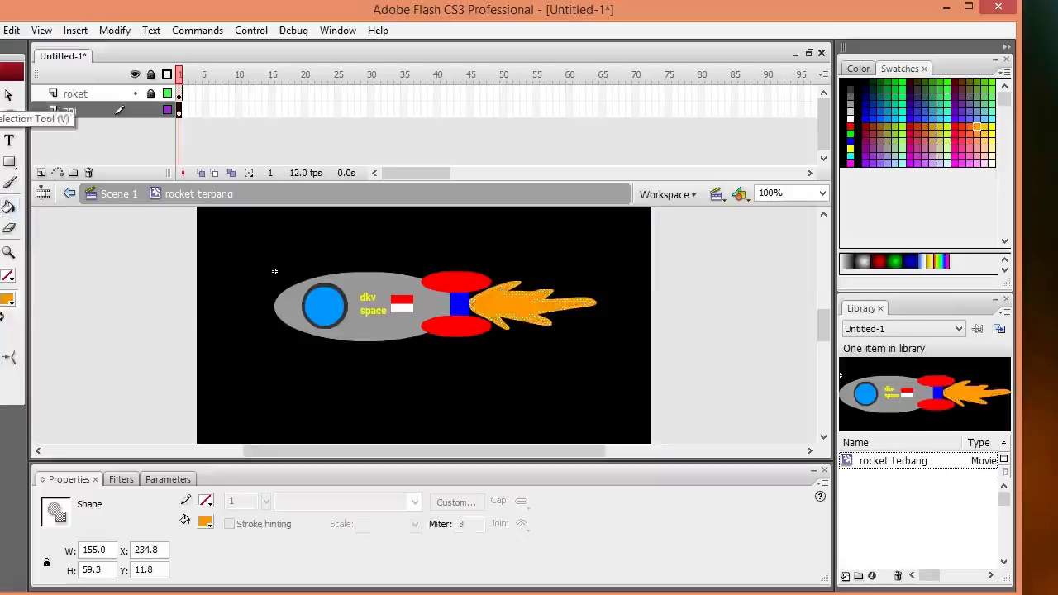
left_click(123, 285)
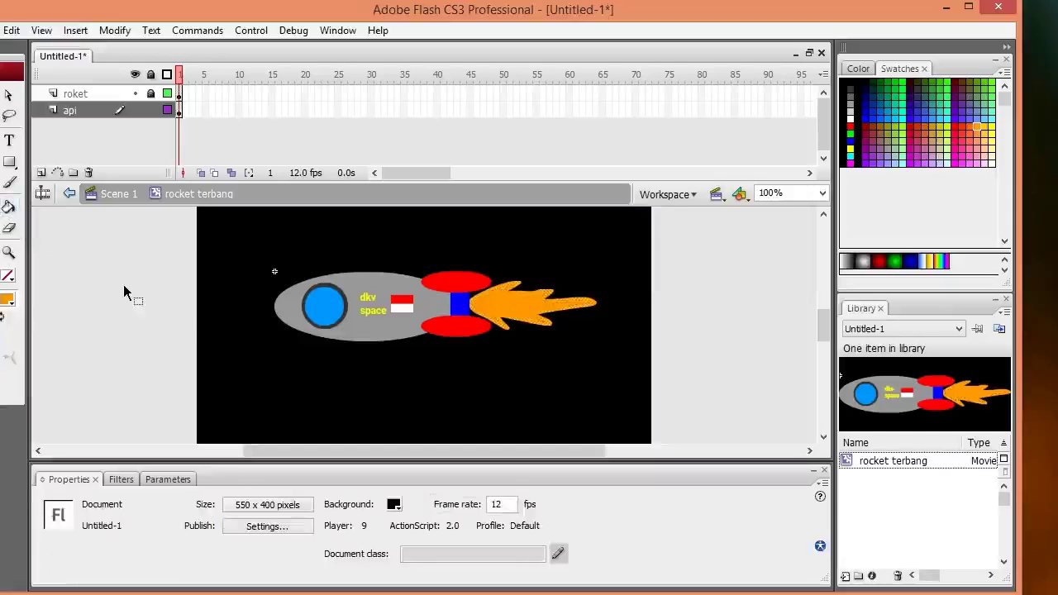
Try inserting a regular keyframe at frame 2 of the api layer
left_click(179, 108)
right_click(179, 109)
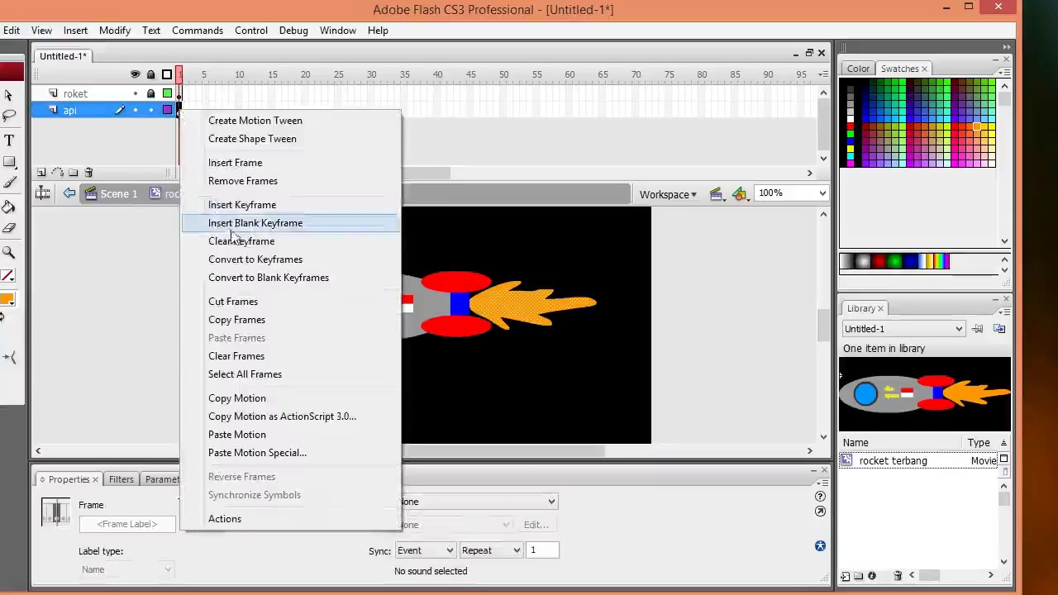
left_click(248, 206)
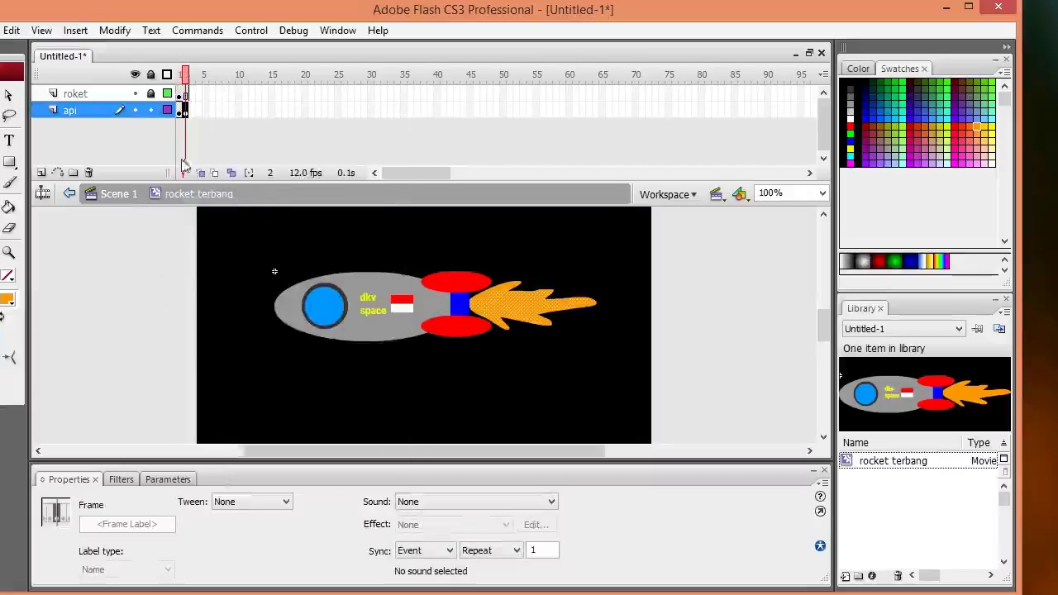
left_click(210, 143)
left_click(186, 109)
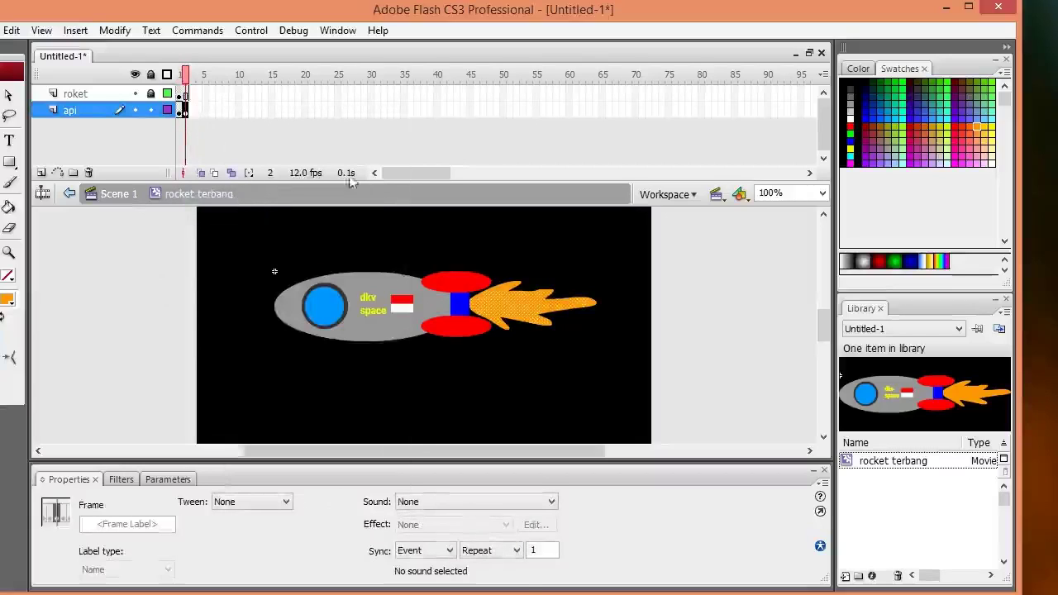
left_click(219, 138)
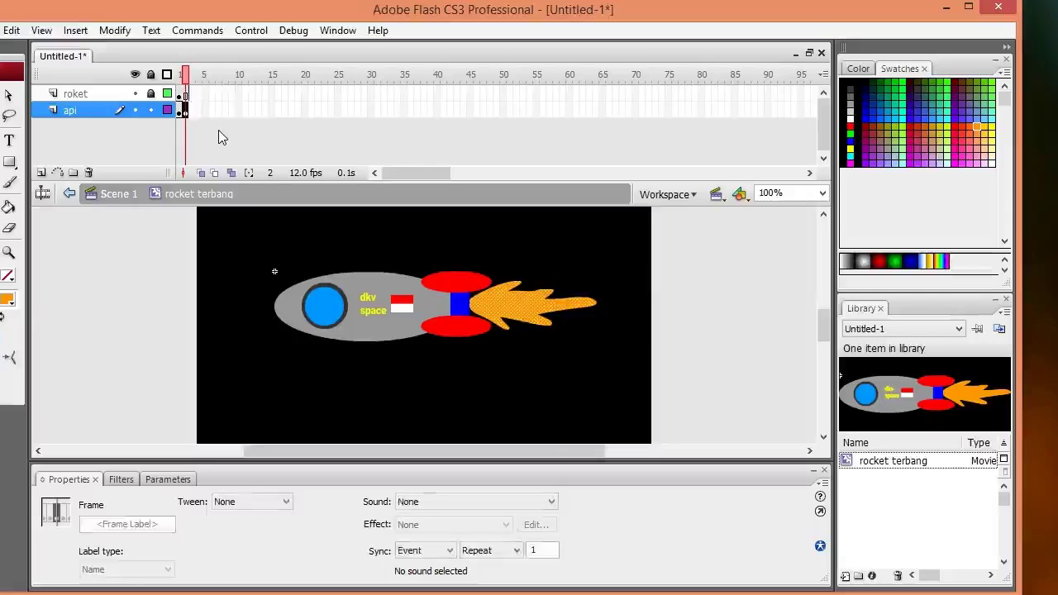
Insert a blank keyframe at frame 2 of the api layer and turn on onion skin outlines
left_click(180, 110)
right_click(180, 113)
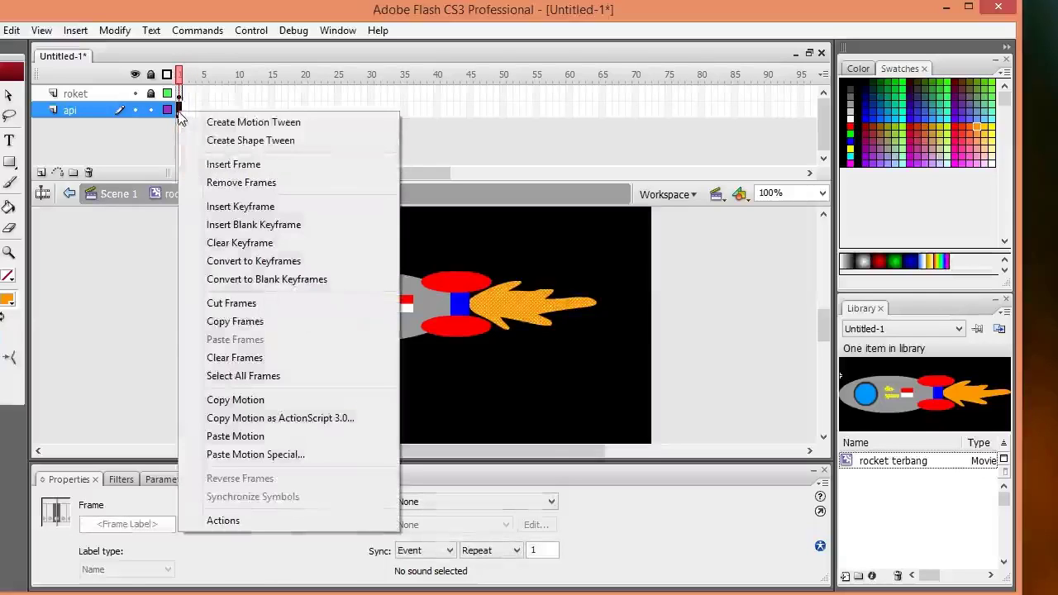
left_click(254, 225)
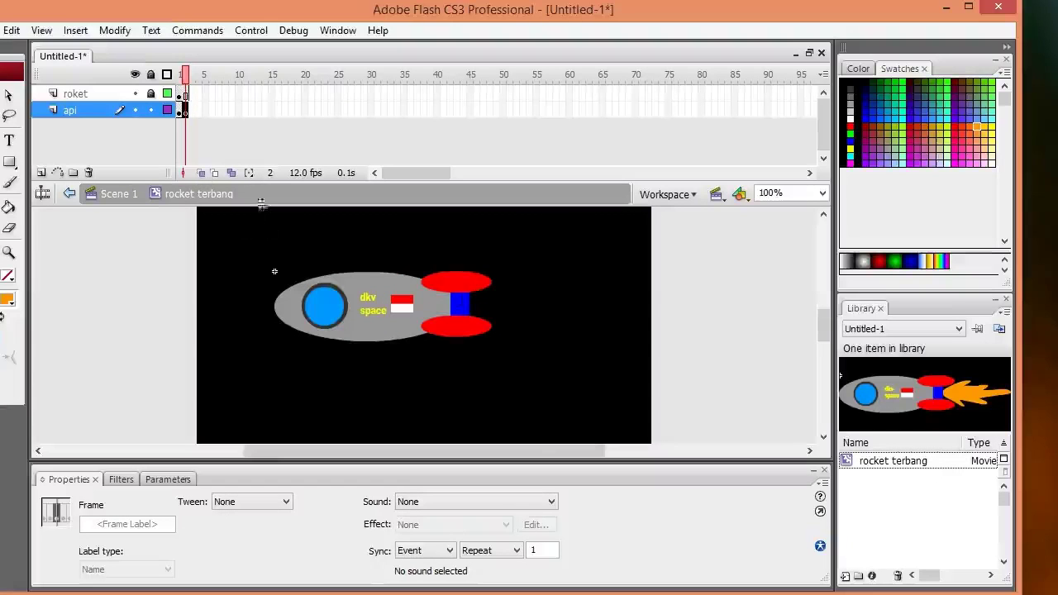
left_click(214, 177)
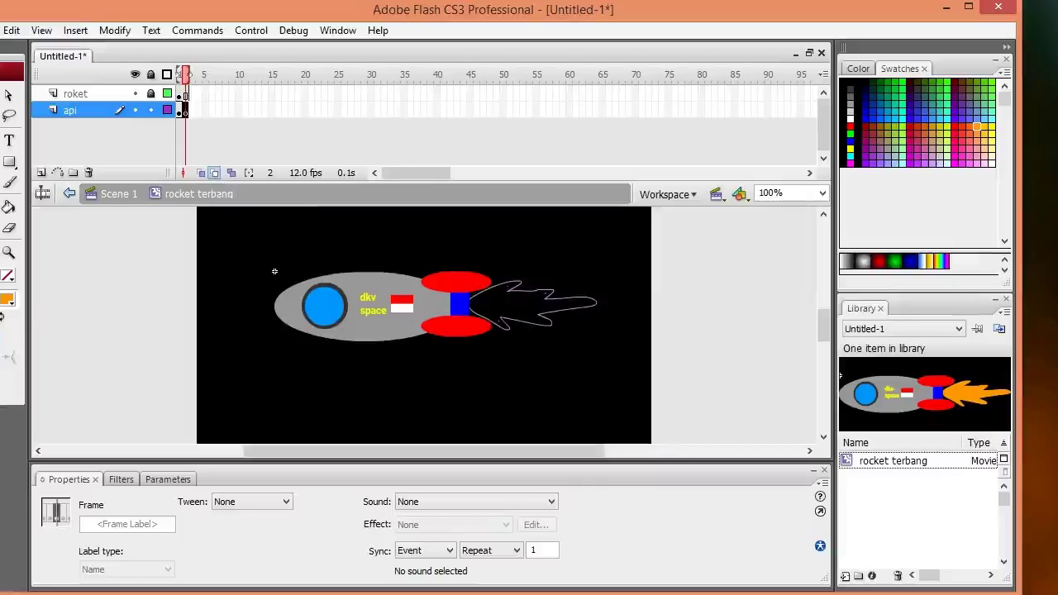
Paint a longer, differently shaped orange flame behind the engine in frame 2 of the api layer and fill it with orange
left_click(10, 185)
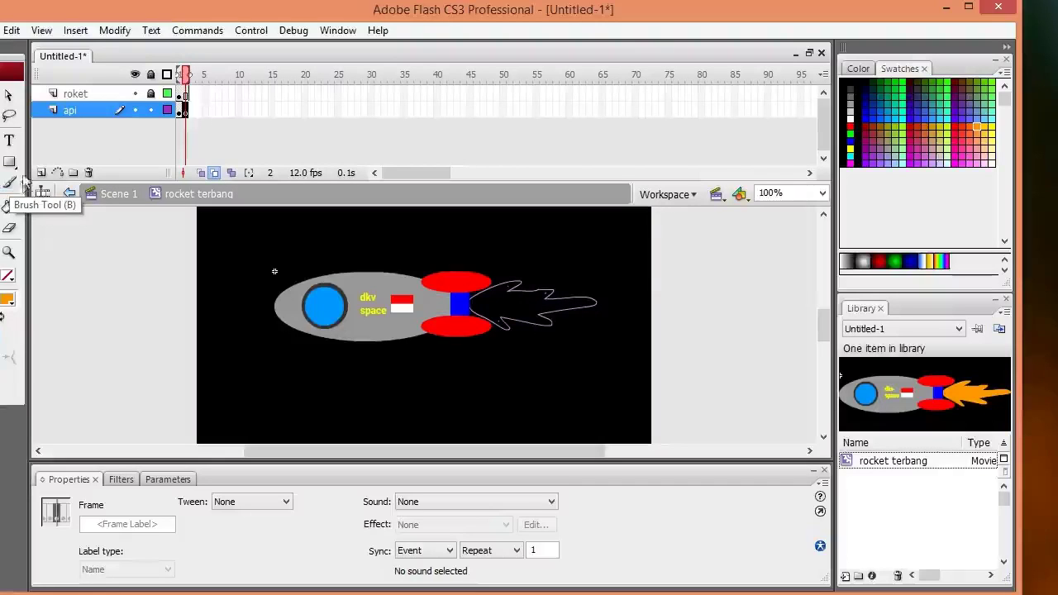
left_click(10, 182)
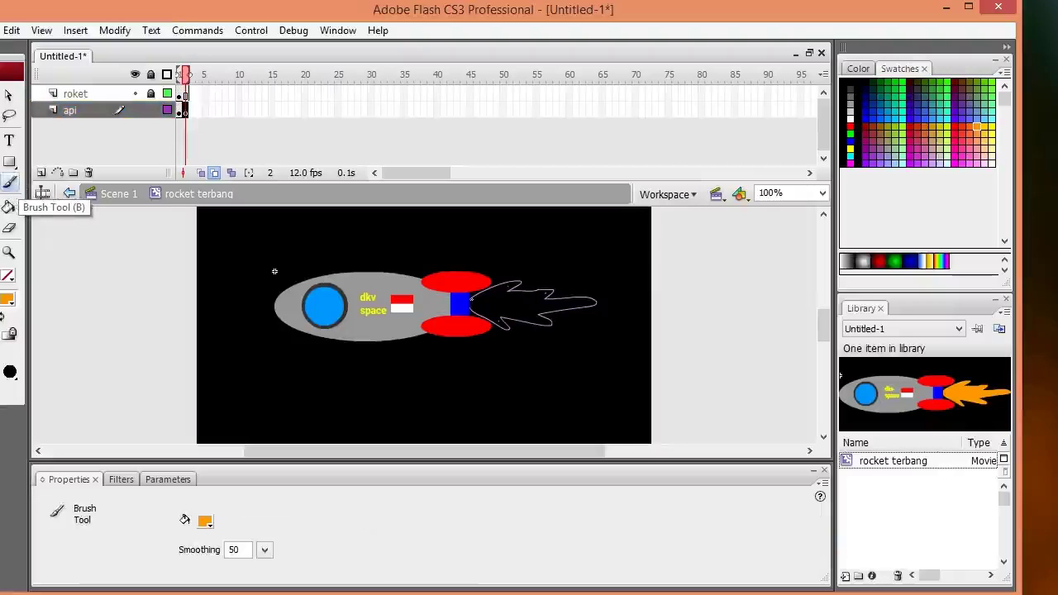
mouse_move(470, 299)
left_mouse_down()
mouse_move(506, 289)
mouse_move(538, 296)
mouse_move(519, 308)
mouse_move(622, 300)
mouse_move(520, 318)
mouse_move(541, 329)
mouse_move(504, 331)
mouse_move(473, 312)
left_mouse_up()
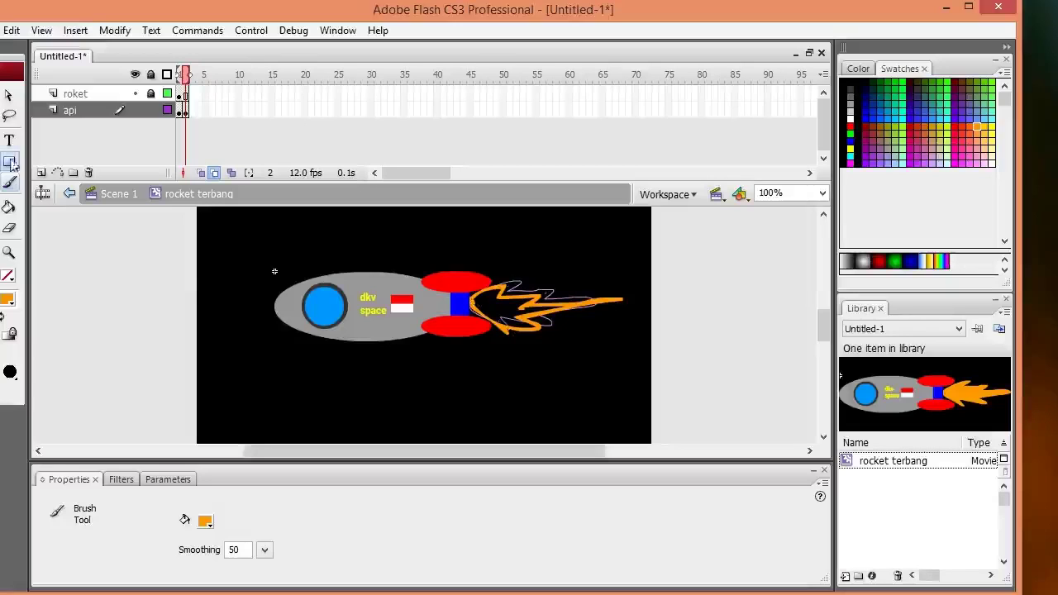
left_click(9, 206)
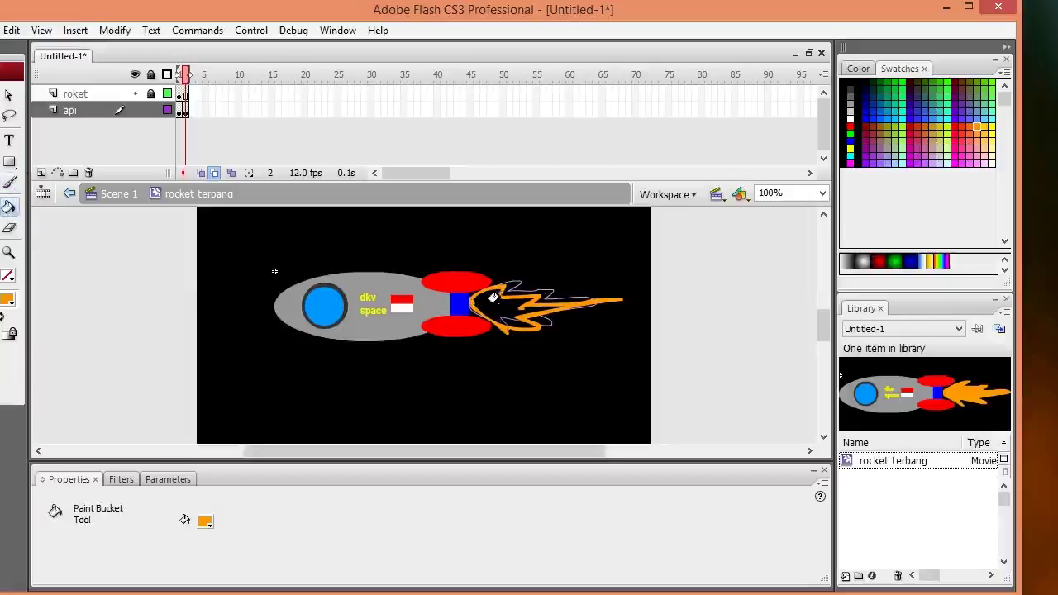
left_click(529, 317)
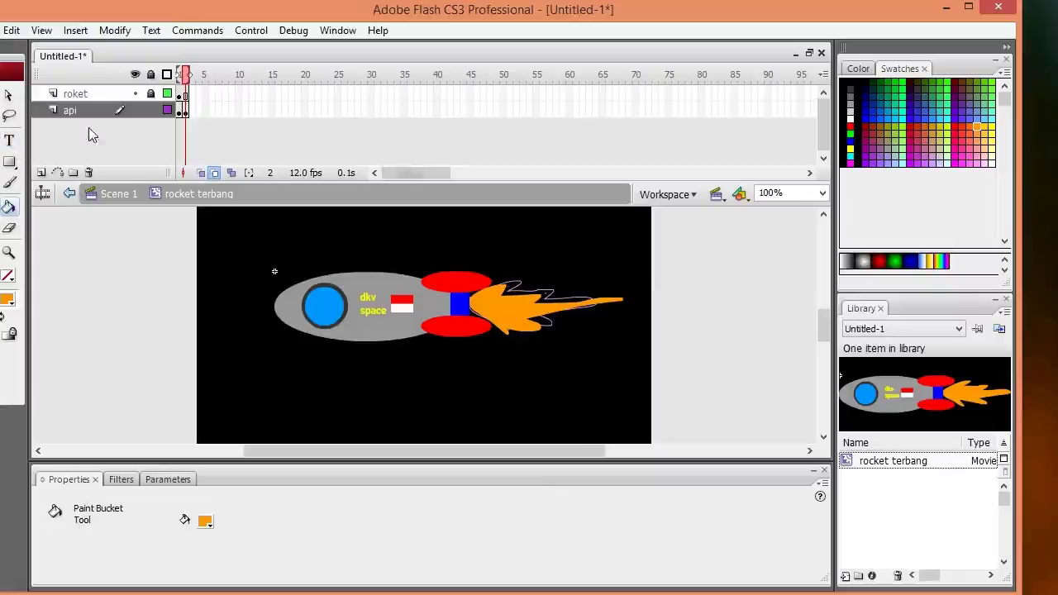
Add a blank keyframe at frame 3 of the api layer and paint a shorter jagged flame there, filled with orange
right_click(185, 111)
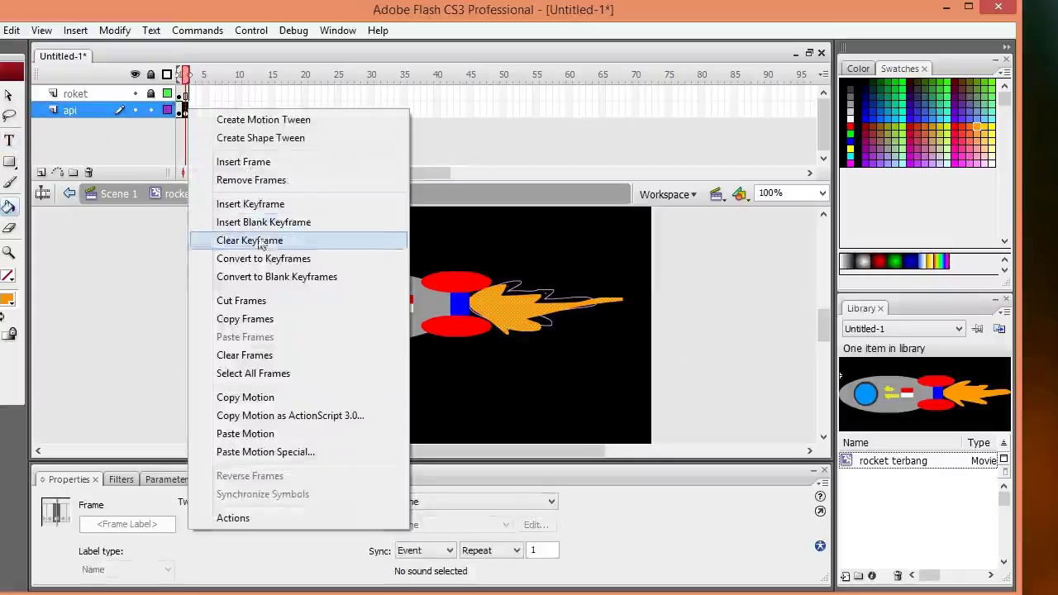
left_click(273, 276)
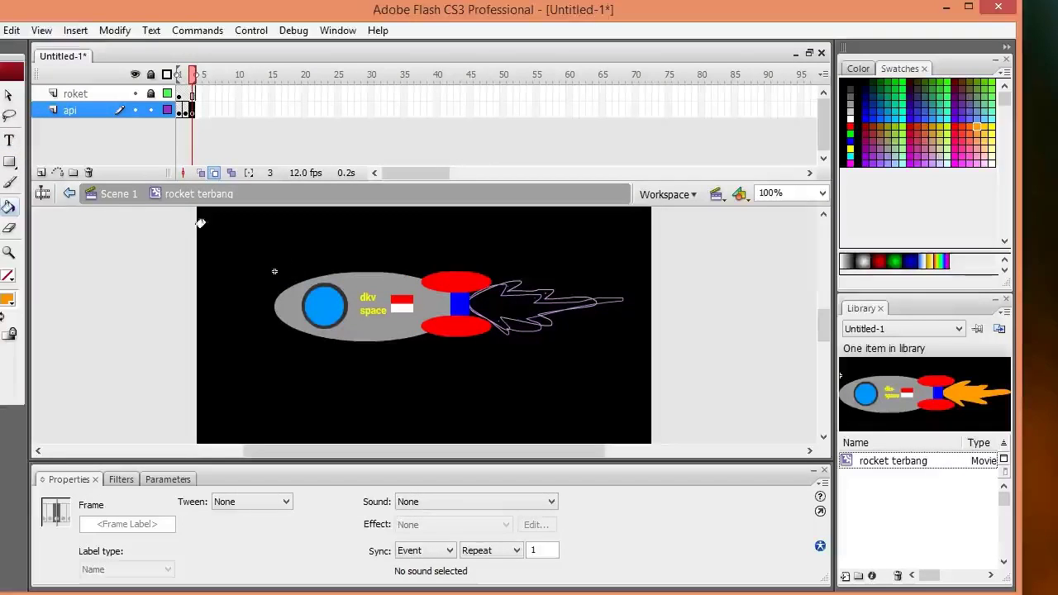
key("b")
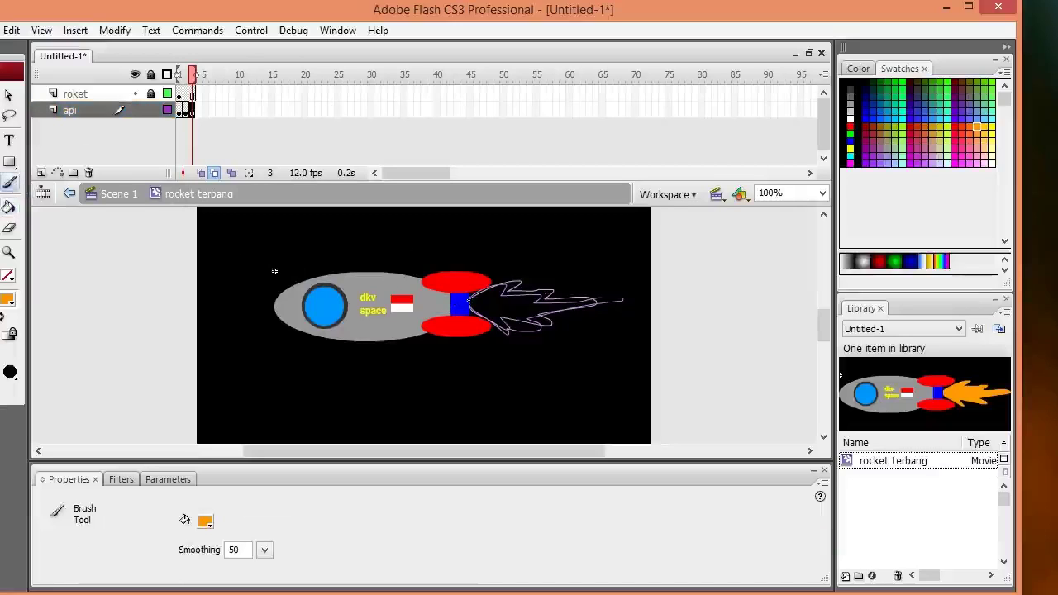
mouse_move(468, 301)
left_mouse_down()
mouse_move(501, 286)
mouse_move(489, 294)
mouse_move(554, 299)
mouse_move(514, 313)
mouse_move(530, 321)
mouse_move(496, 316)
mouse_move(505, 329)
mouse_move(466, 298)
left_mouse_up()
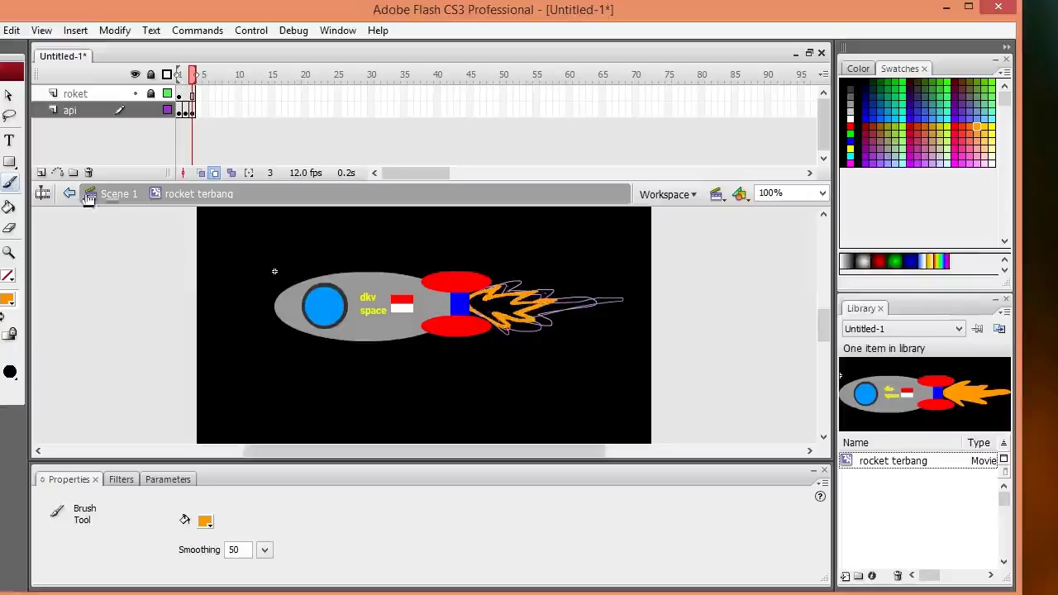
left_click(9, 207)
left_click(497, 299)
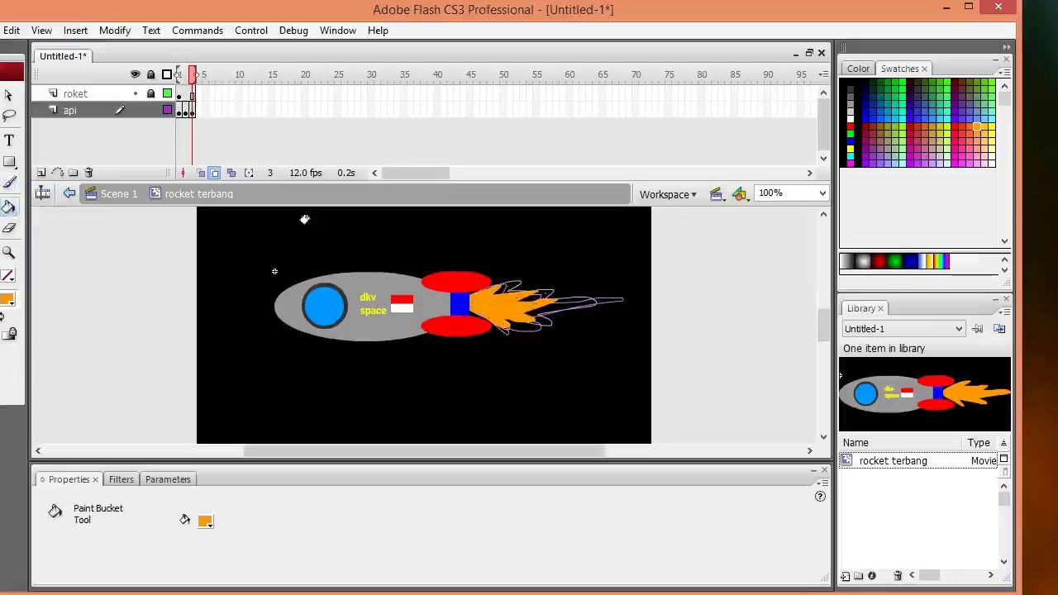
left_click(192, 76)
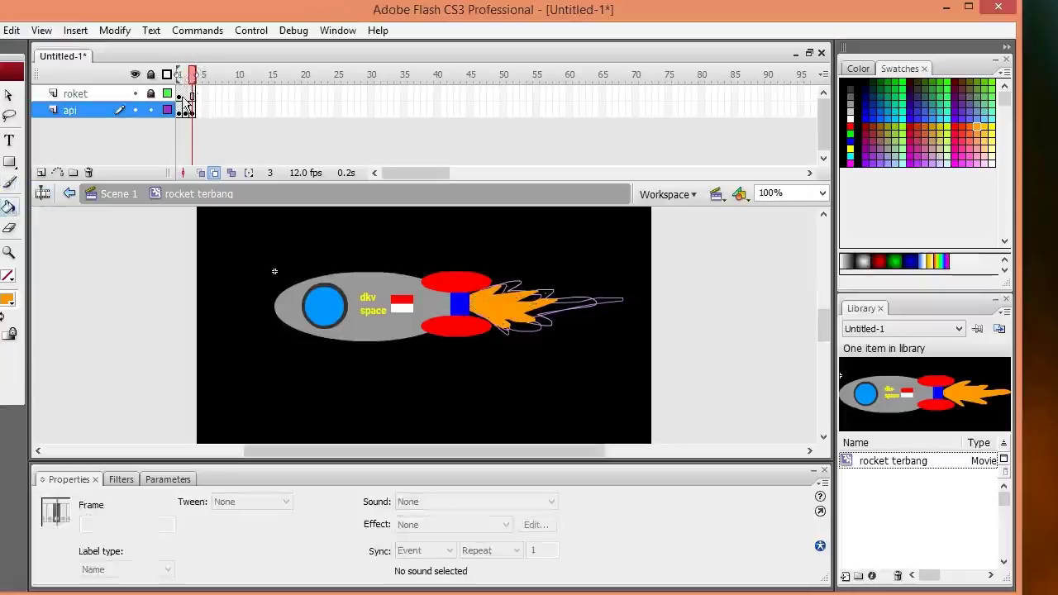
left_click(185, 95)
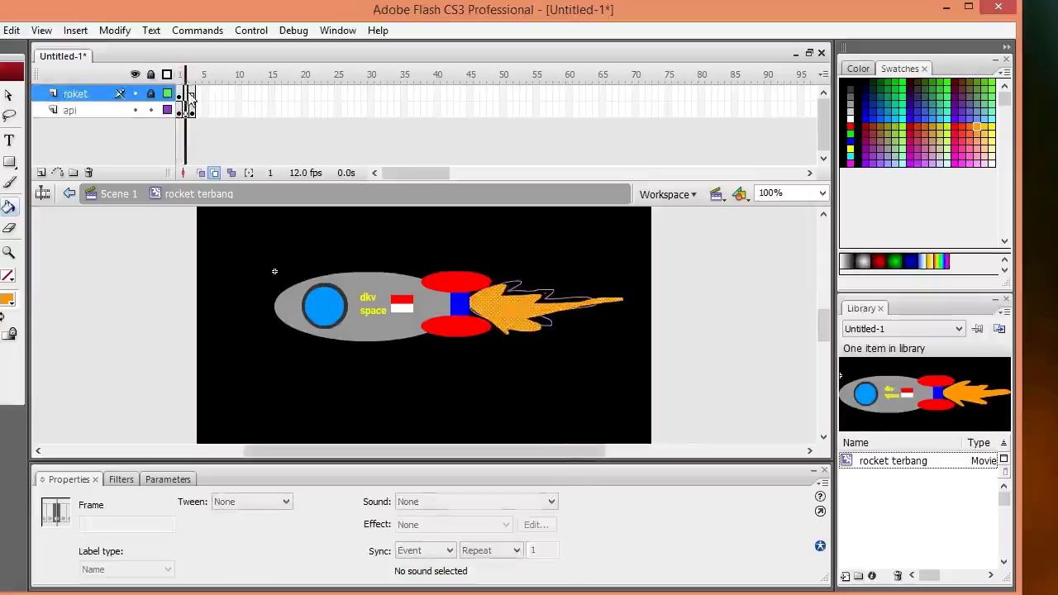
left_click(190, 94)
left_click(193, 95)
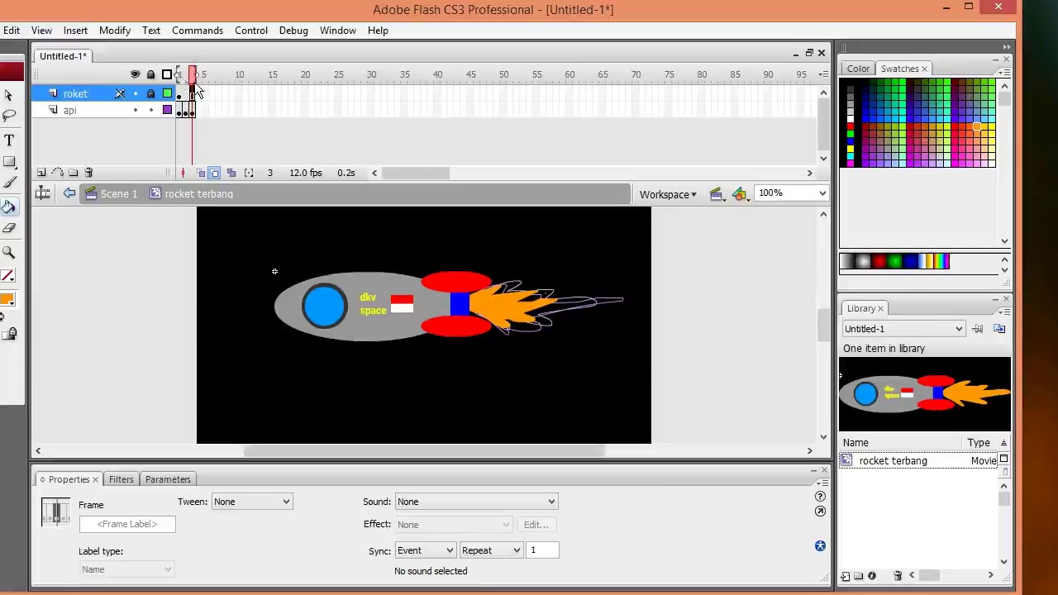
Paint a smaller jagged yellow flame inside the orange one in frame 1 of the api layer and fill it with yellow
left_click(10, 299)
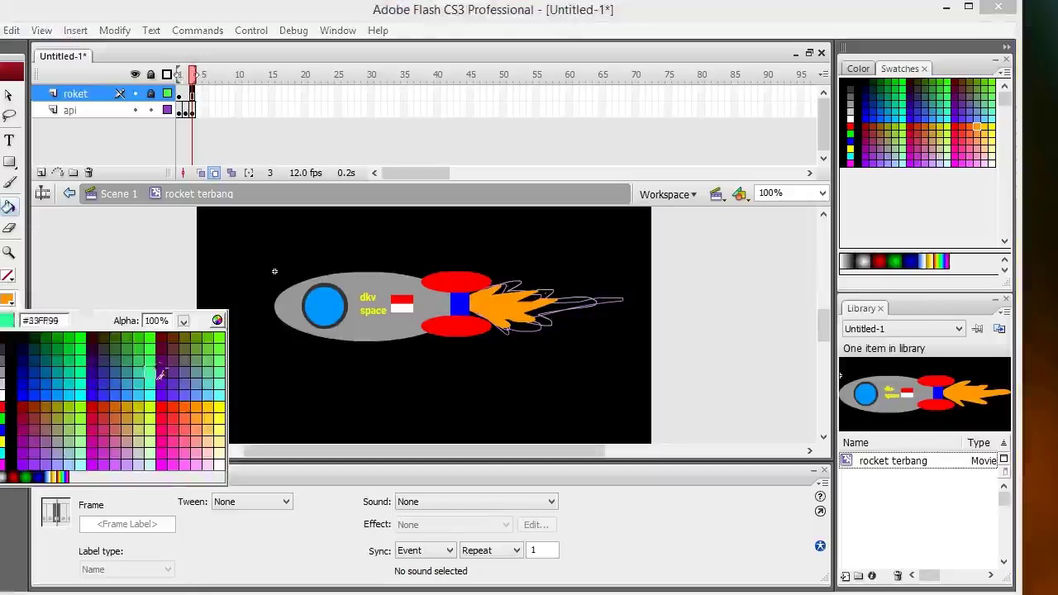
left_click(6, 442)
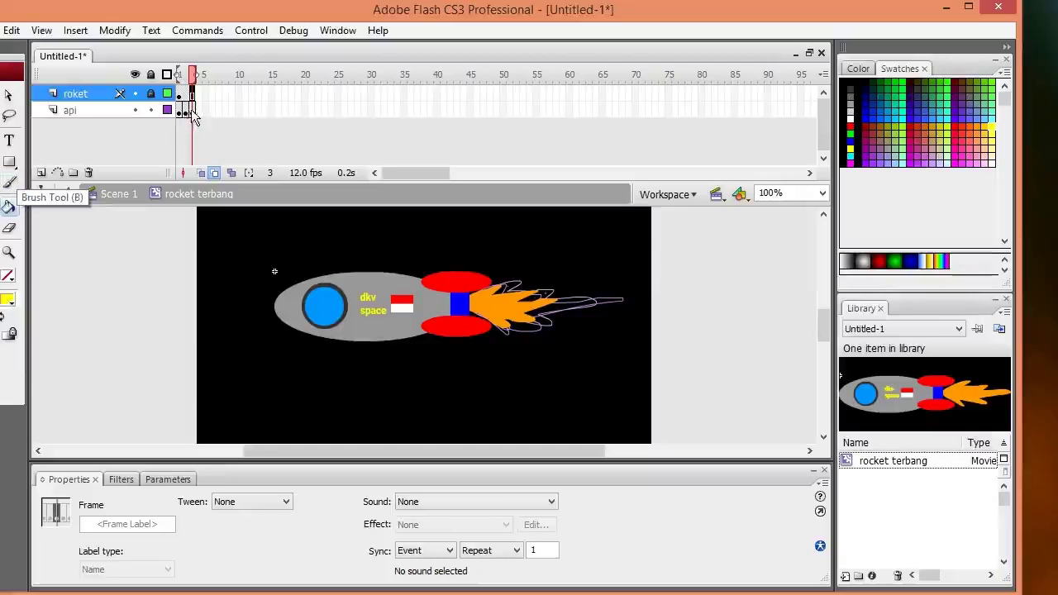
left_click(180, 111)
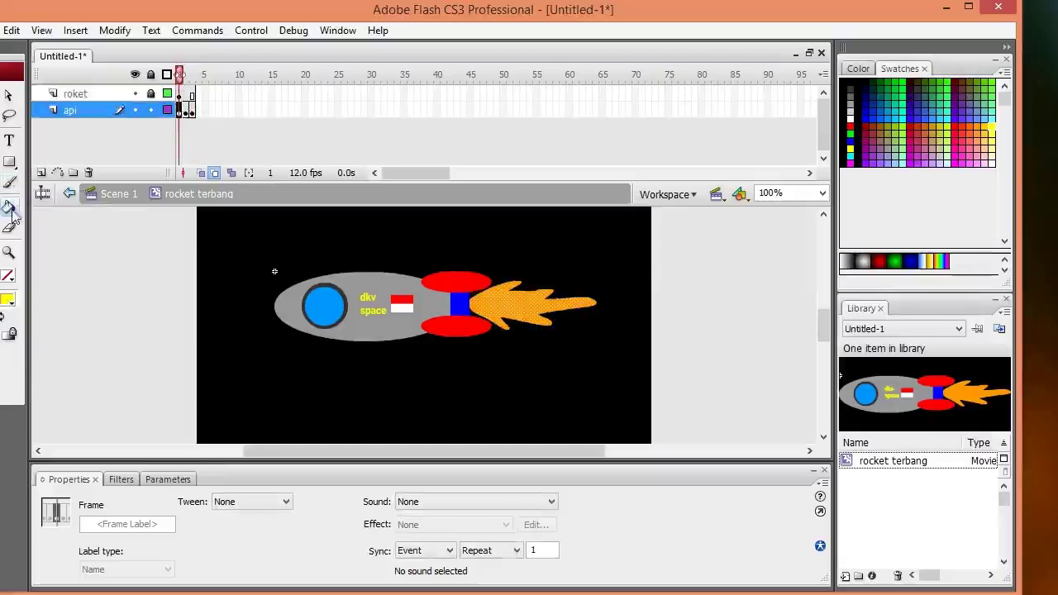
left_click(11, 184)
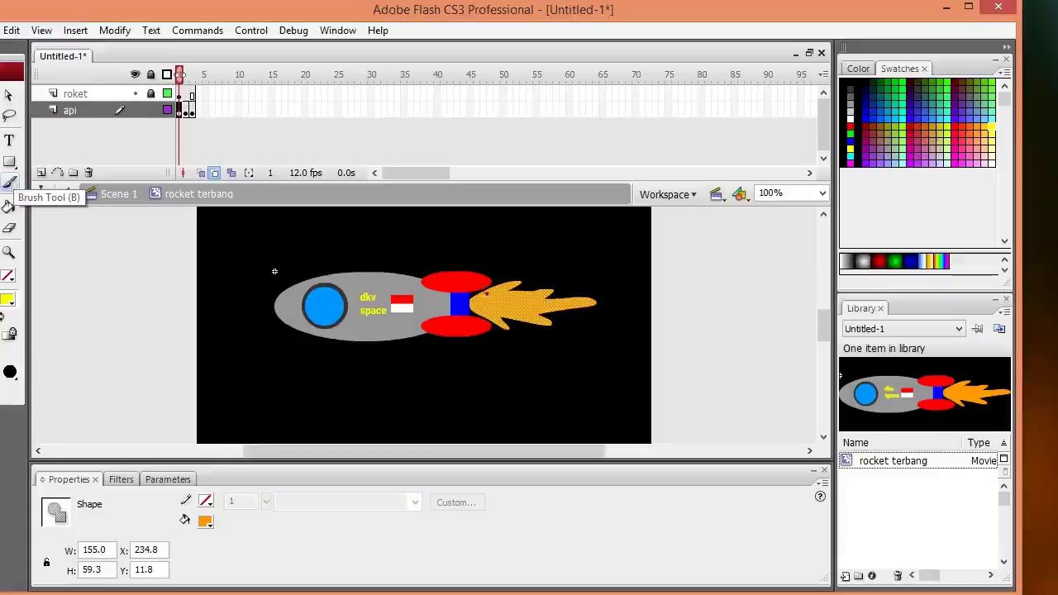
mouse_move(471, 303)
left_mouse_down()
mouse_move(505, 293)
mouse_move(497, 299)
mouse_move(546, 308)
mouse_move(510, 312)
mouse_move(533, 319)
mouse_move(513, 321)
mouse_move(495, 294)
mouse_move(504, 297)
left_mouse_up()
key("ctrl+z")
key("ctrl+equal")
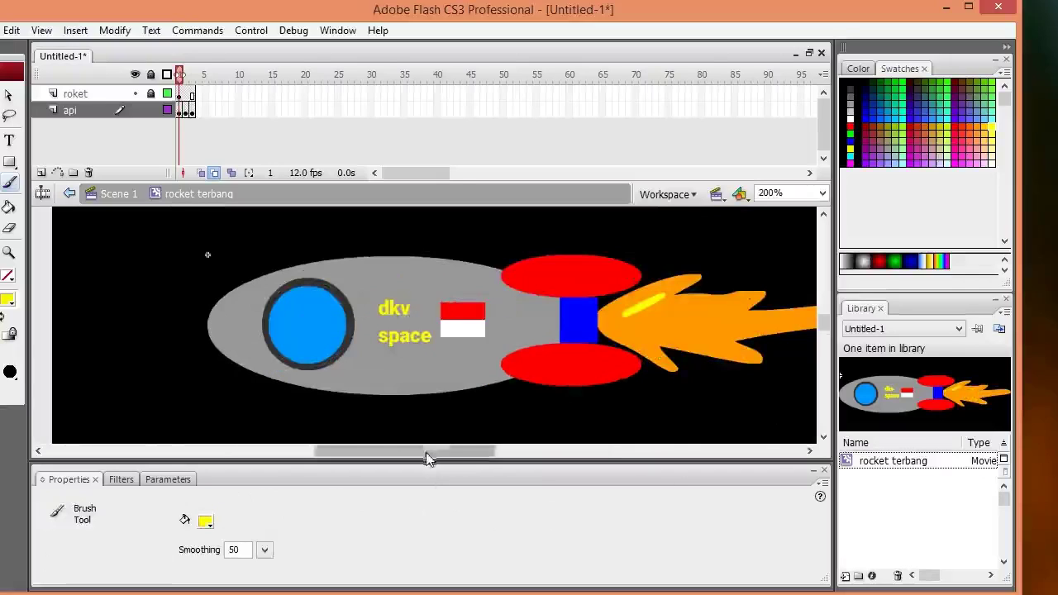
left_click_drag(425, 452, 501, 447)
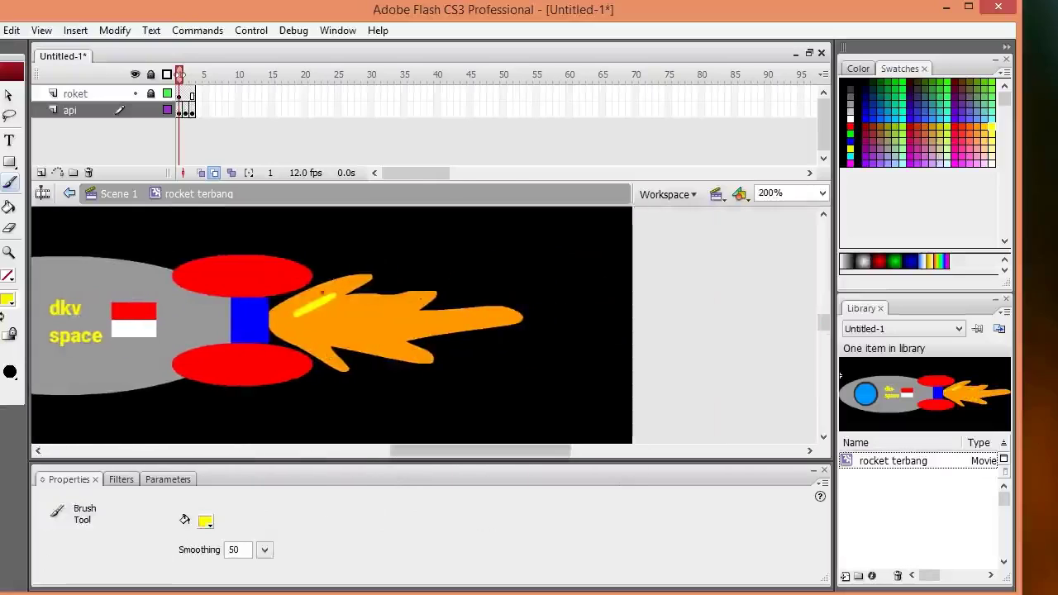
mouse_move(323, 294)
left_mouse_down()
mouse_move(339, 290)
mouse_move(328, 311)
mouse_move(413, 307)
mouse_move(381, 323)
mouse_move(441, 327)
mouse_move(372, 333)
mouse_move(395, 354)
mouse_move(312, 325)
mouse_move(325, 354)
mouse_move(287, 325)
mouse_move(295, 315)
left_mouse_up()
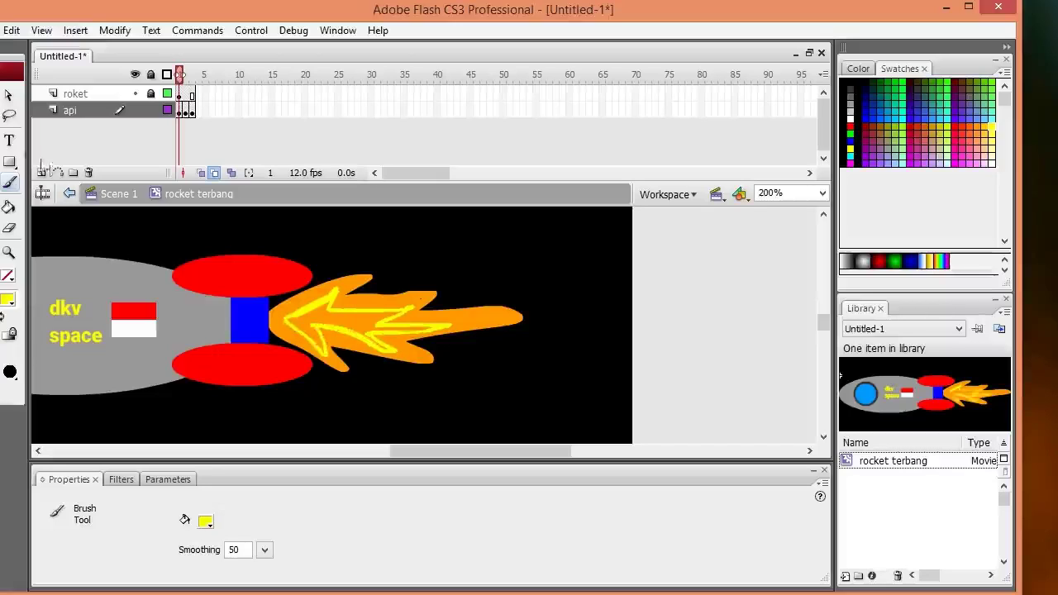
left_click(9, 206)
left_click(294, 312)
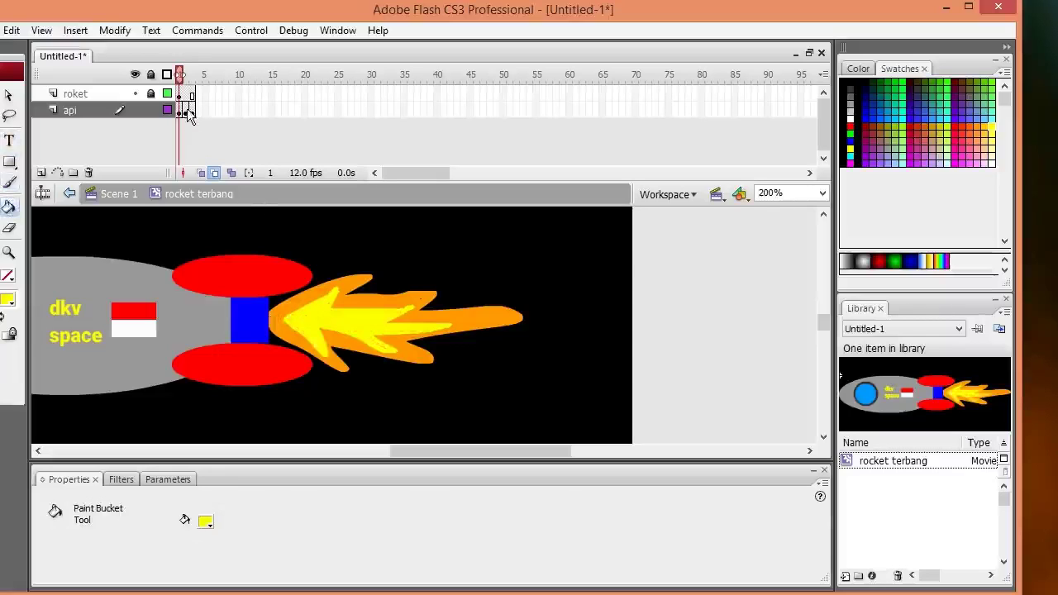
Paint a smaller jagged yellow flame inside the orange one in frame 2 of the api layer and fill it with yellow
left_click(185, 110)
left_click(10, 183)
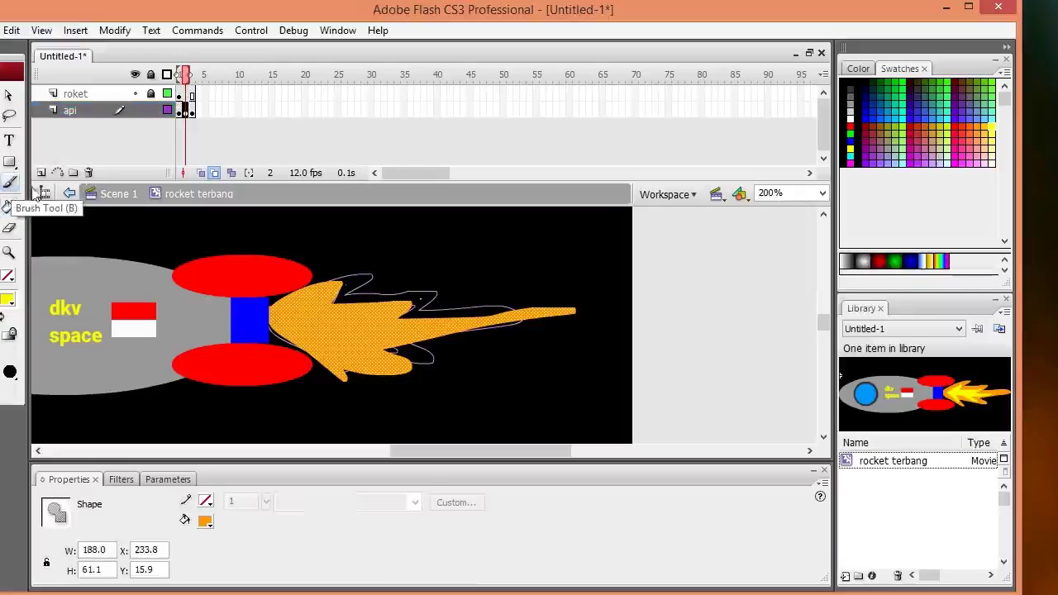
mouse_move(319, 296)
left_mouse_down()
mouse_move(351, 313)
mouse_move(386, 310)
mouse_move(393, 327)
mouse_move(462, 325)
mouse_move(357, 345)
mouse_move(385, 364)
mouse_move(325, 341)
mouse_move(331, 362)
mouse_move(293, 326)
left_mouse_up()
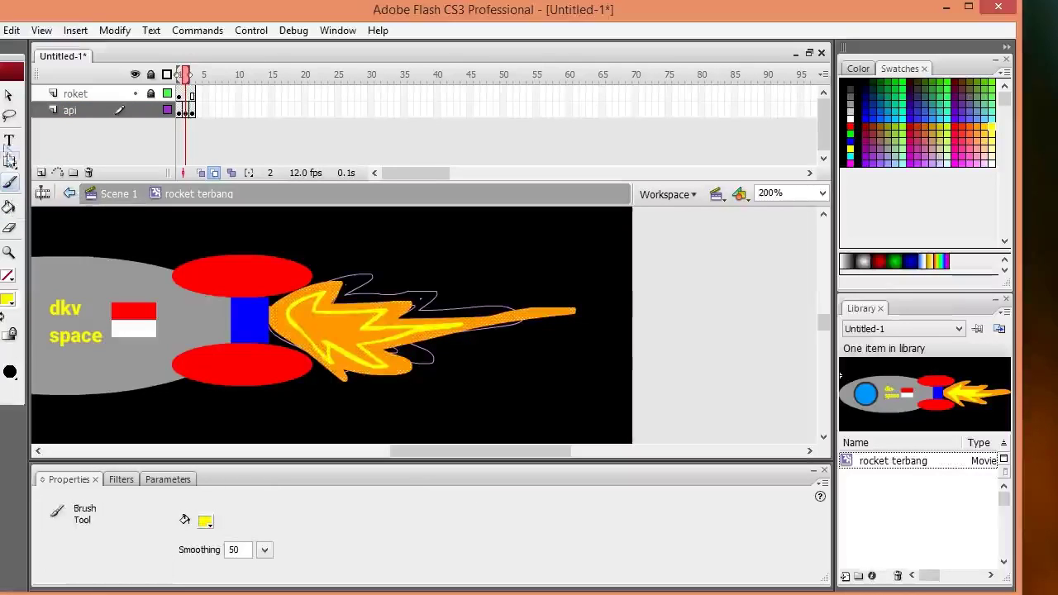
left_click(8, 207)
left_click(333, 322)
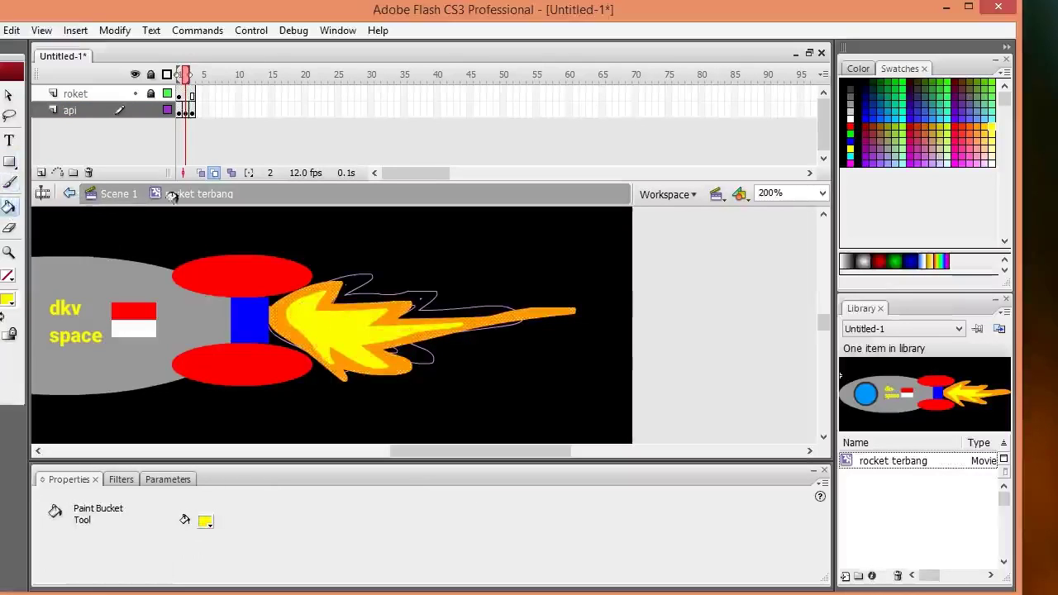
Add an inner jagged yellow flame to the orange shape in frame 3 of the api layer, filling its outline with yellow
left_click(191, 110)
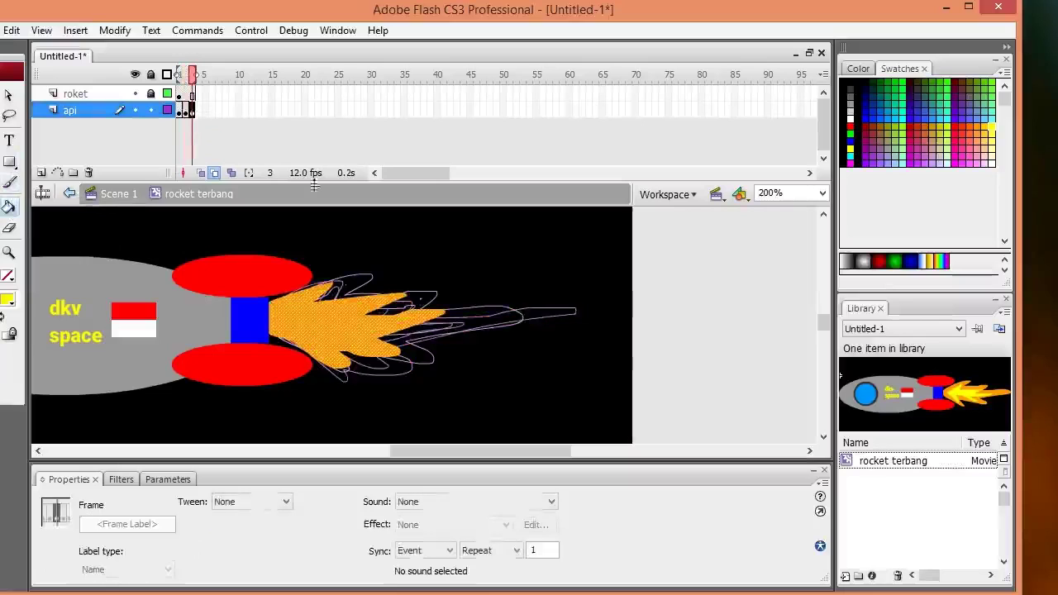
left_click(10, 182)
mouse_move(285, 305)
left_mouse_down()
mouse_move(317, 307)
mouse_move(344, 308)
mouse_move(335, 323)
mouse_move(374, 324)
mouse_move(354, 341)
mouse_move(376, 354)
mouse_move(325, 342)
mouse_move(331, 350)
mouse_move(304, 329)
left_mouse_up()
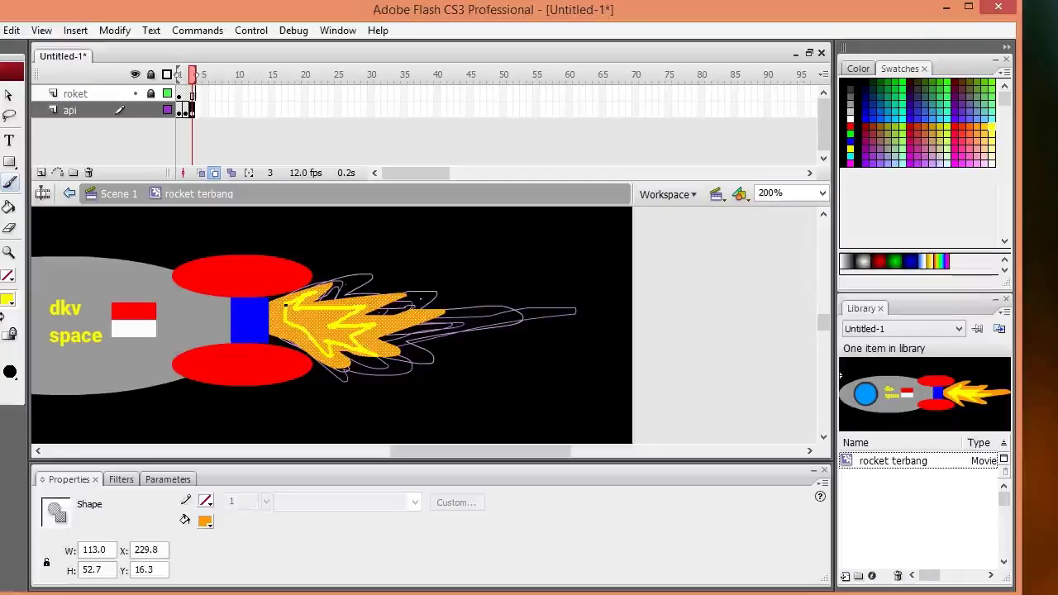
left_click(8, 208)
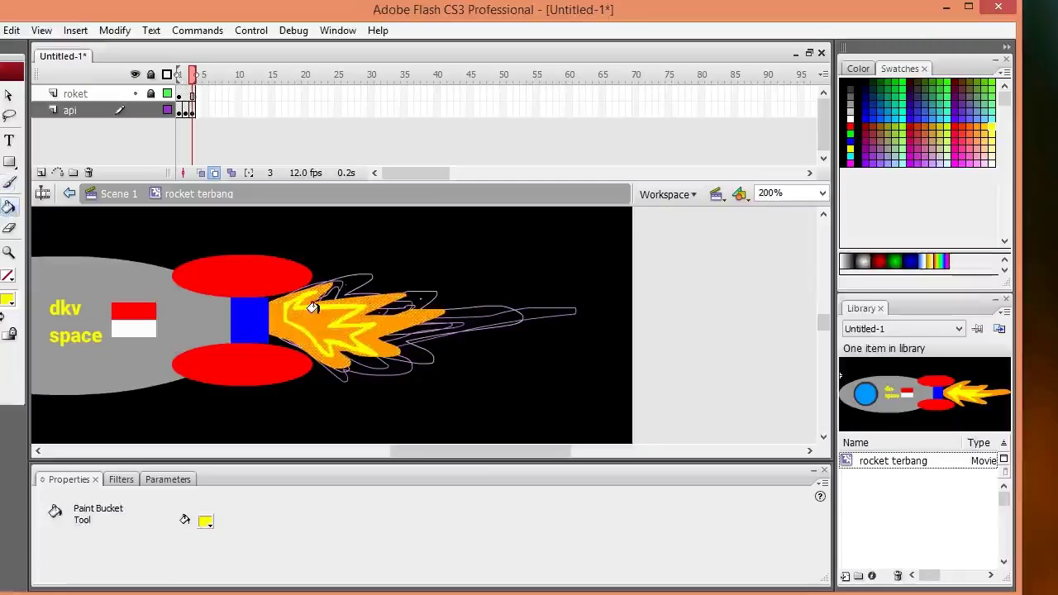
left_click(315, 312)
left_click(328, 332)
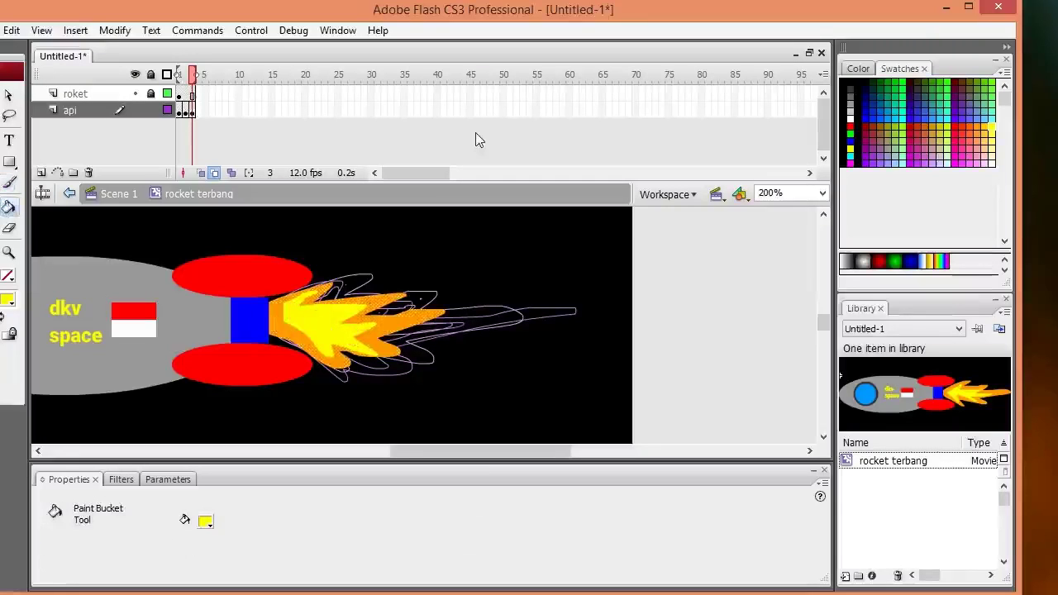
Test the movie to check the three-frame flame animation, close the preview and return to Scene 1
key("ctrl+Return")
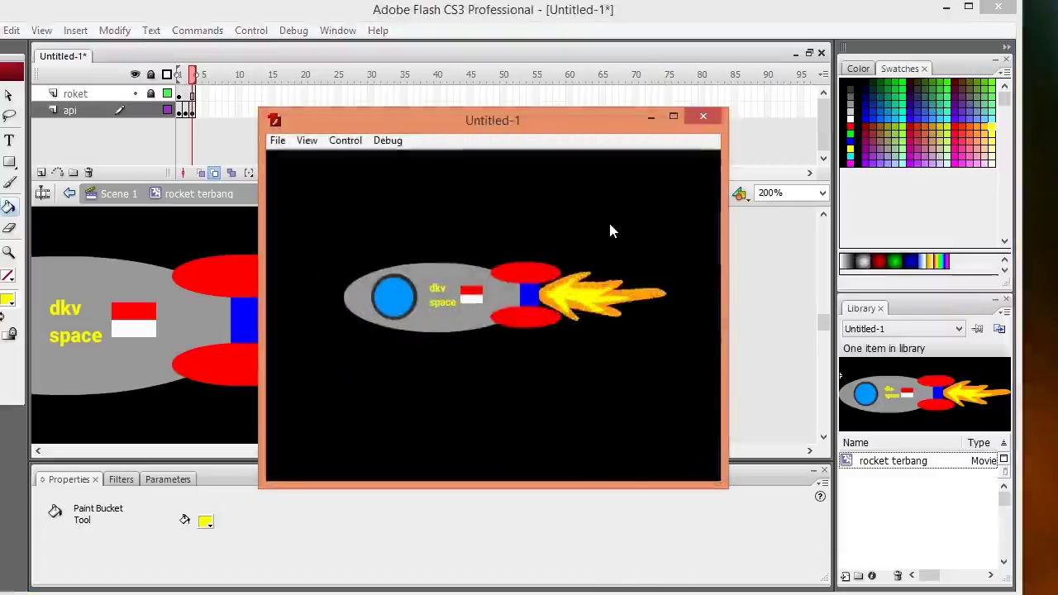
left_click(709, 116)
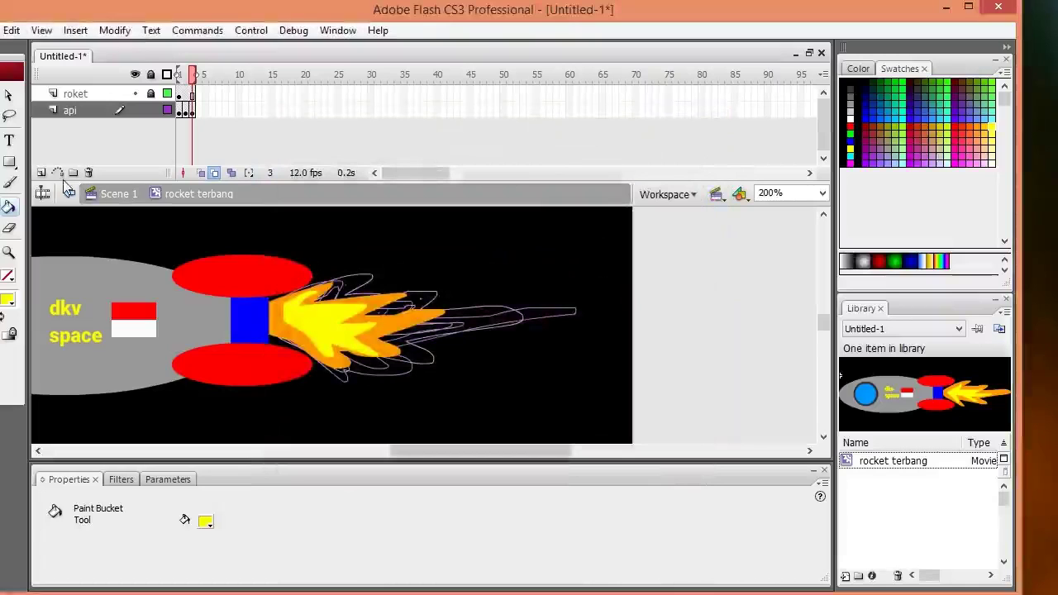
left_click(118, 196)
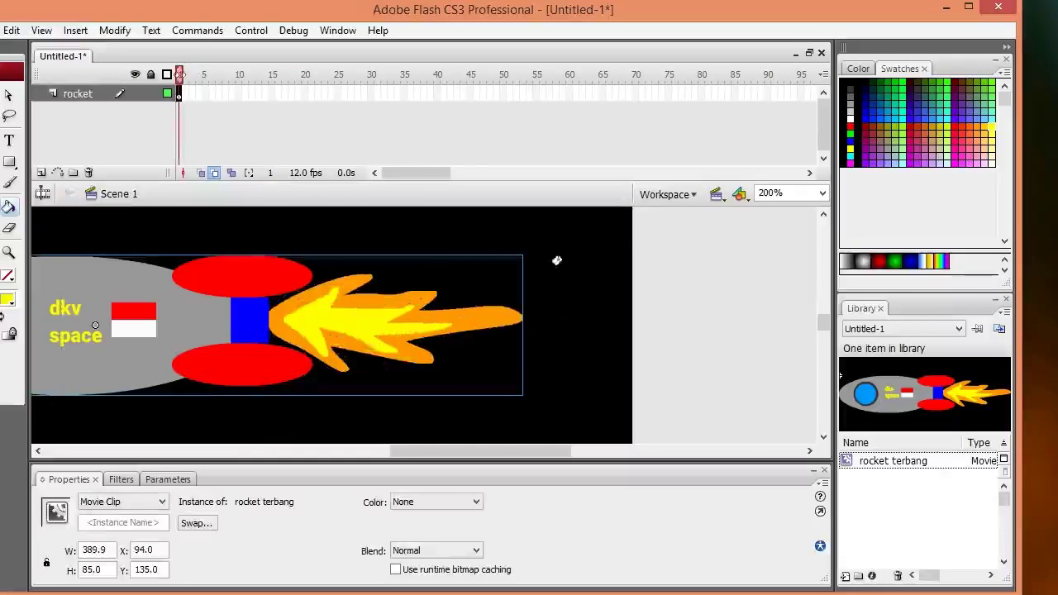
Examine the whole rocket on the Scene 1 stage and test the movie again from there
key("ctrl+minus")
key("ctrl+minus")
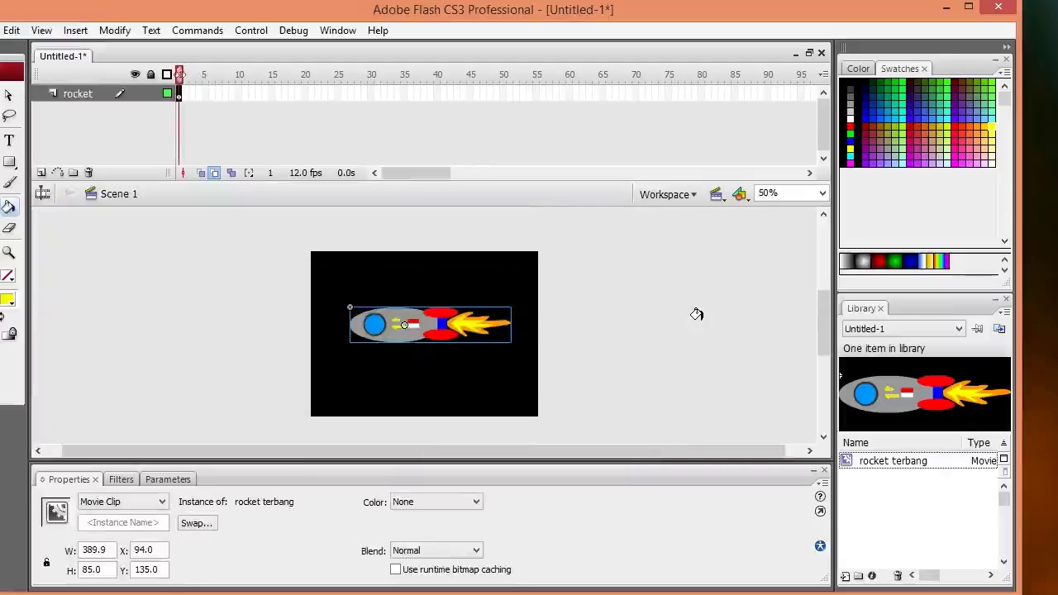
key("ctrl+equal")
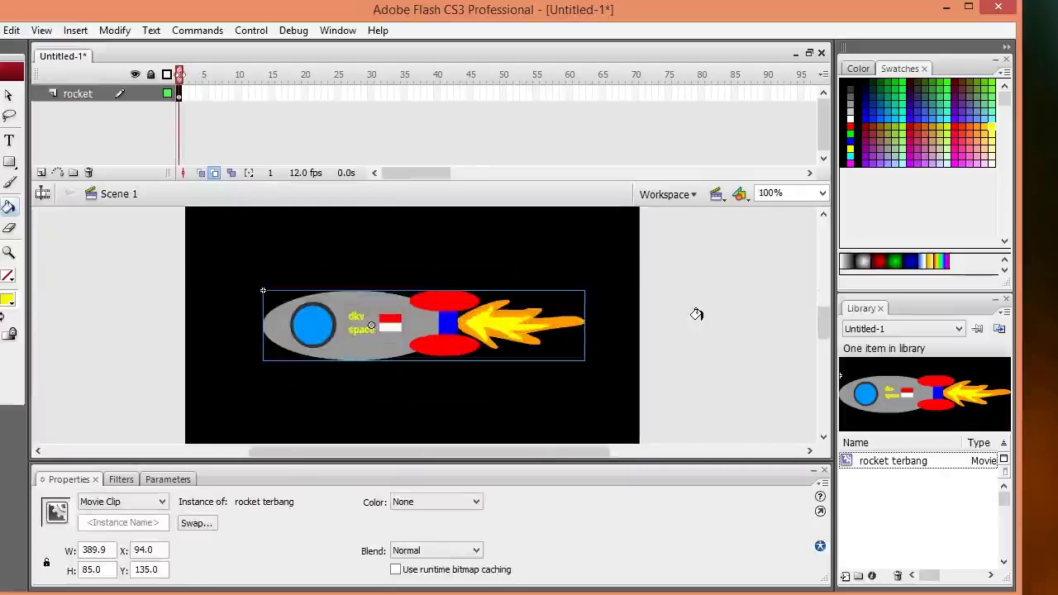
key("ctrl+Return")
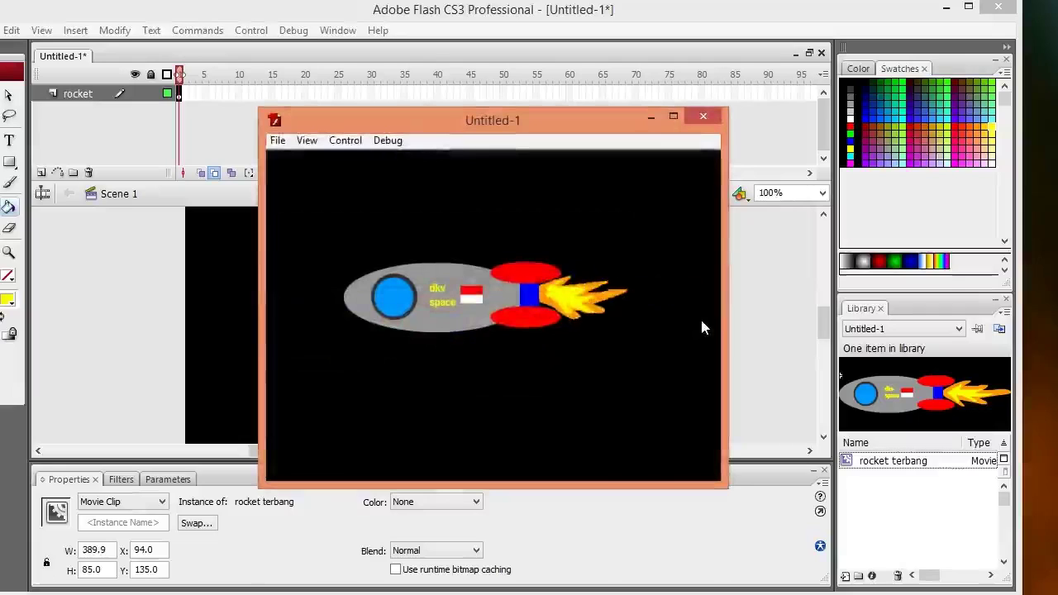